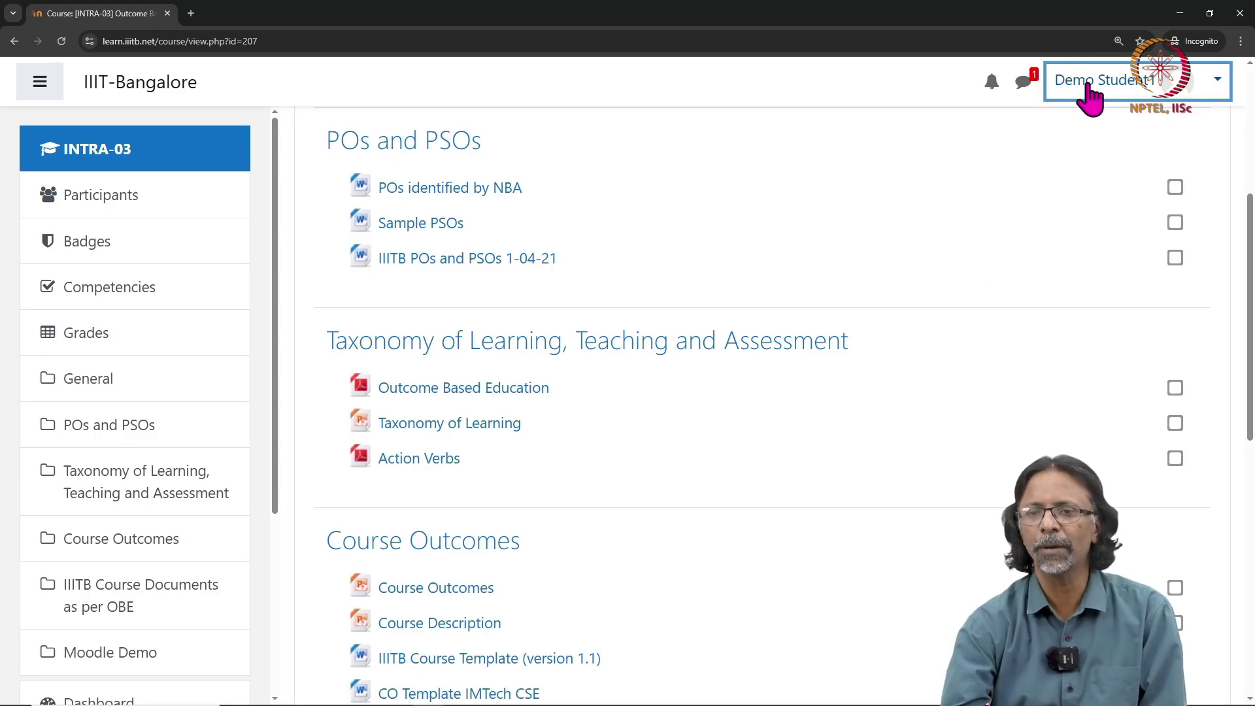
Open Quiz #2 in the course's Moodle Demo section and start the timed attempt.
{"action": "scroll", "coordinate": [784, 517], "scroll_direction": "down", "scroll_amount": 4}
{"action": "scroll", "coordinate": [784, 516], "scroll_direction": "down", "scroll_amount": 6}
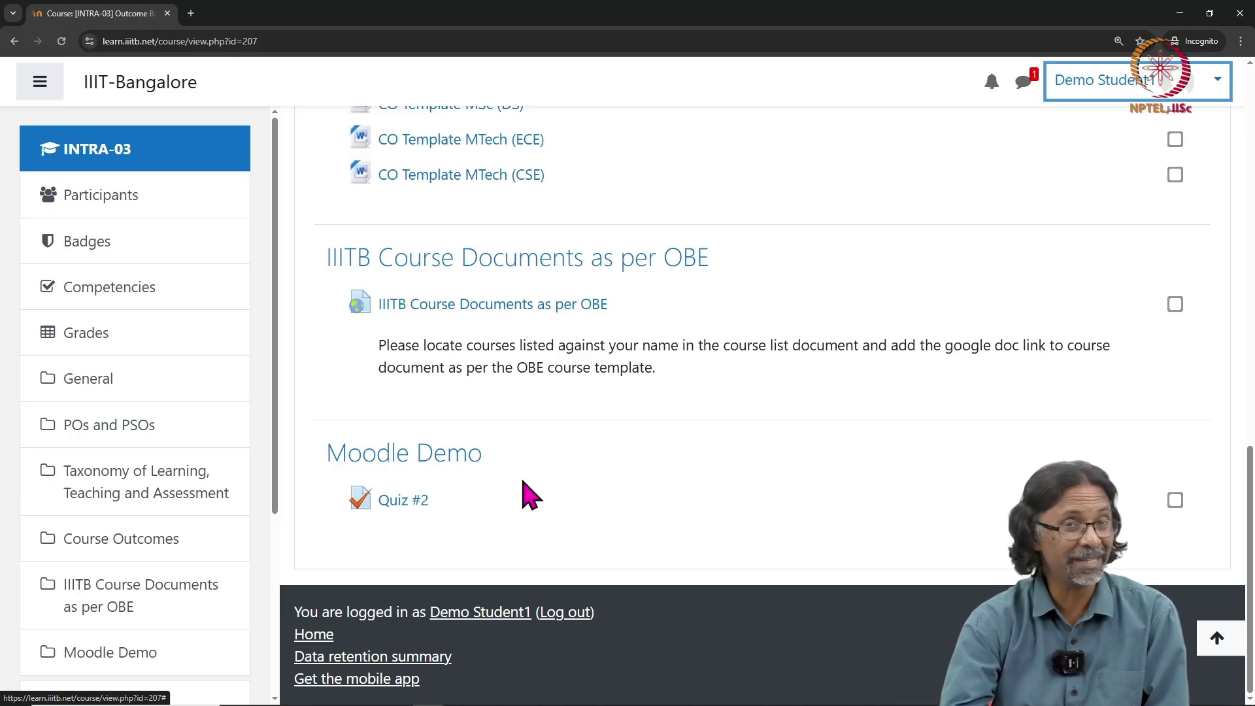
{"action": "left_click", "coordinate": [403, 502]}
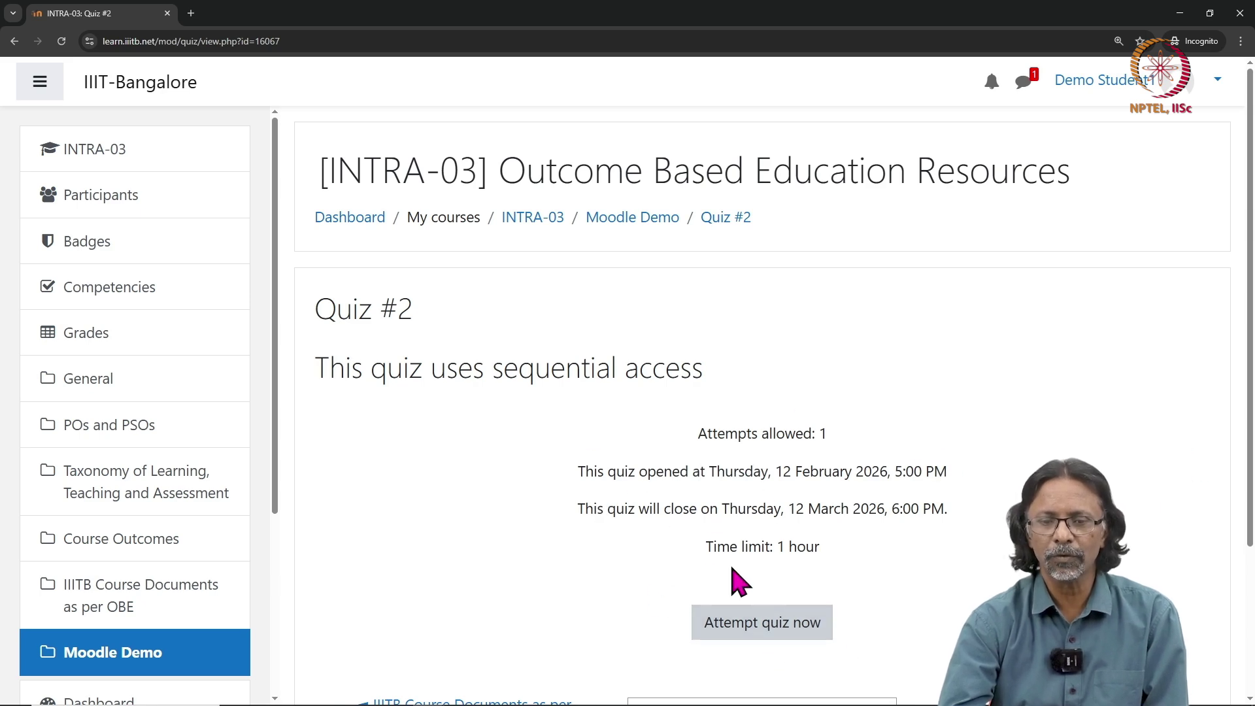
{"action": "left_click", "coordinate": [770, 626]}
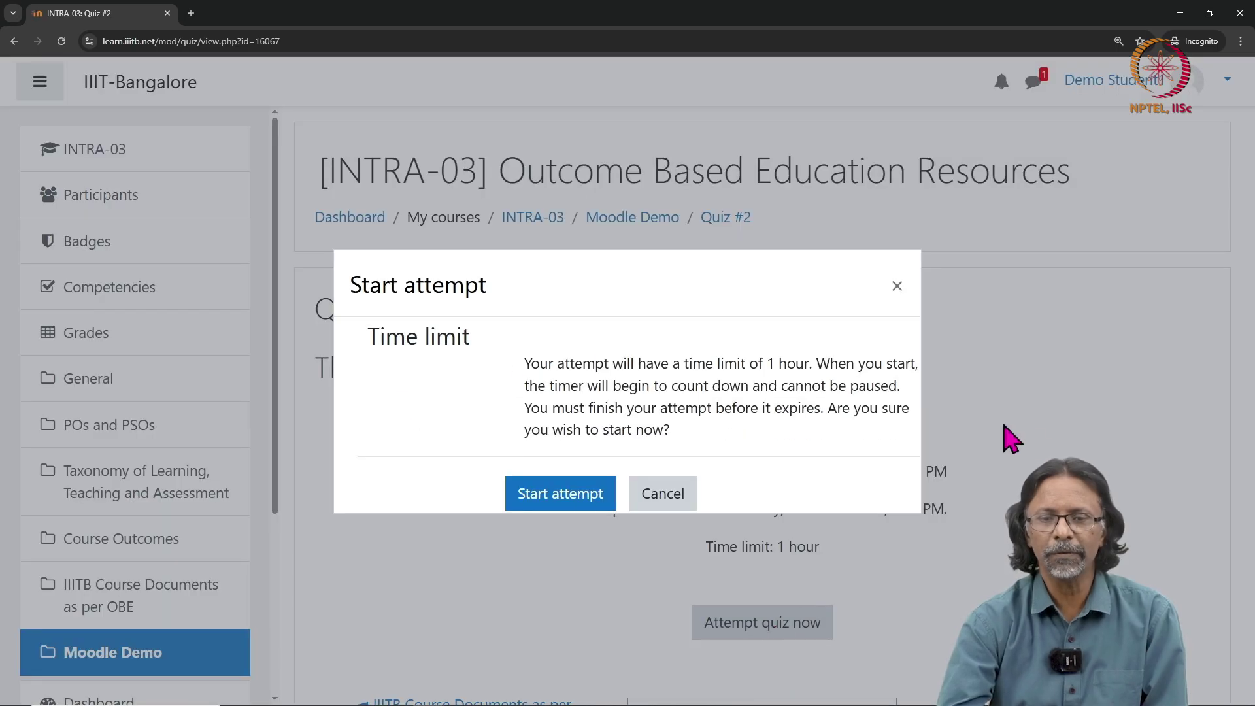
{"action": "left_click", "coordinate": [556, 498]}
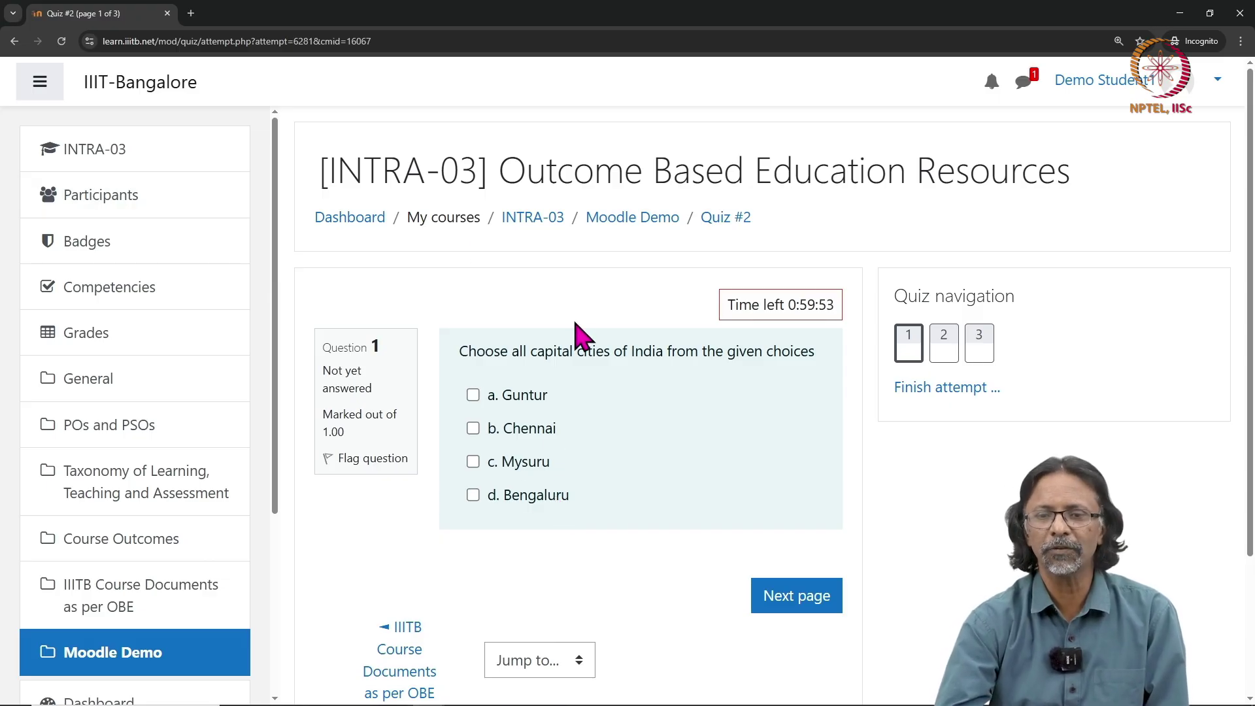
Answer question 1 with Guntur and Chennai and go on to question 2.
{"action": "left_click_drag", "start_coordinate": [731, 312], "coordinate": [808, 357]}
{"action": "left_click", "coordinate": [480, 303]}
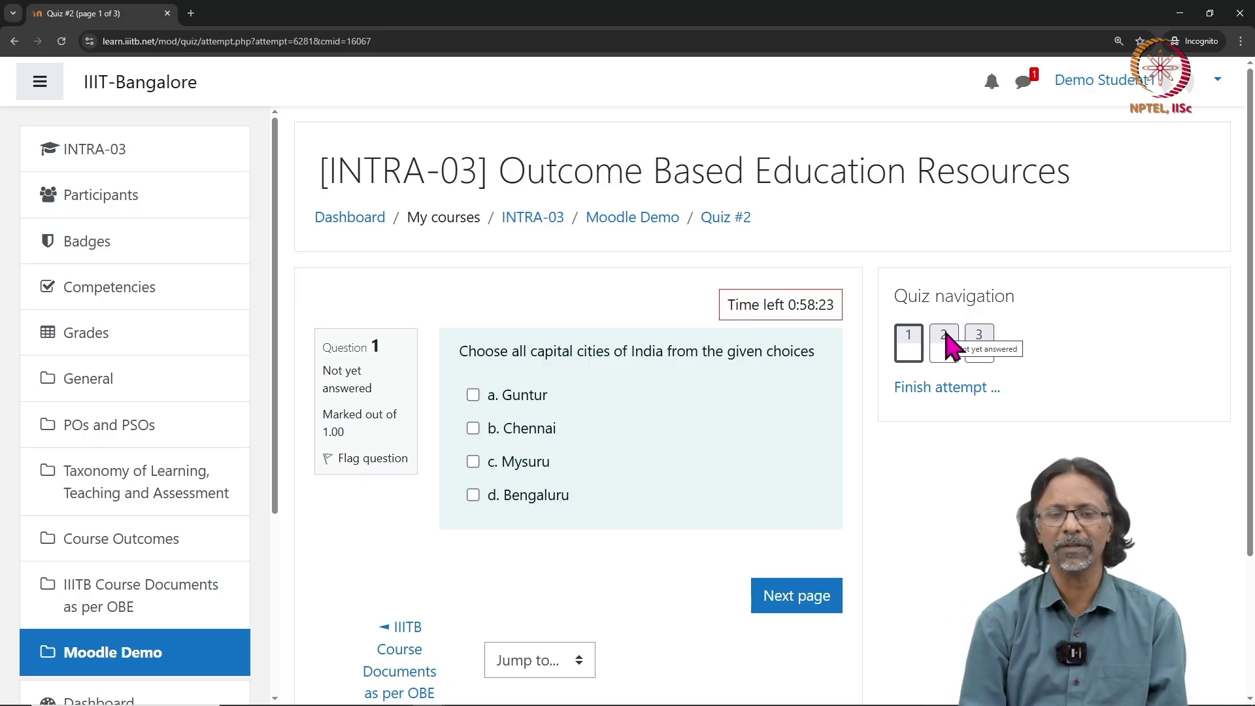
{"action": "left_click", "coordinate": [473, 429]}
{"action": "left_click", "coordinate": [474, 396]}
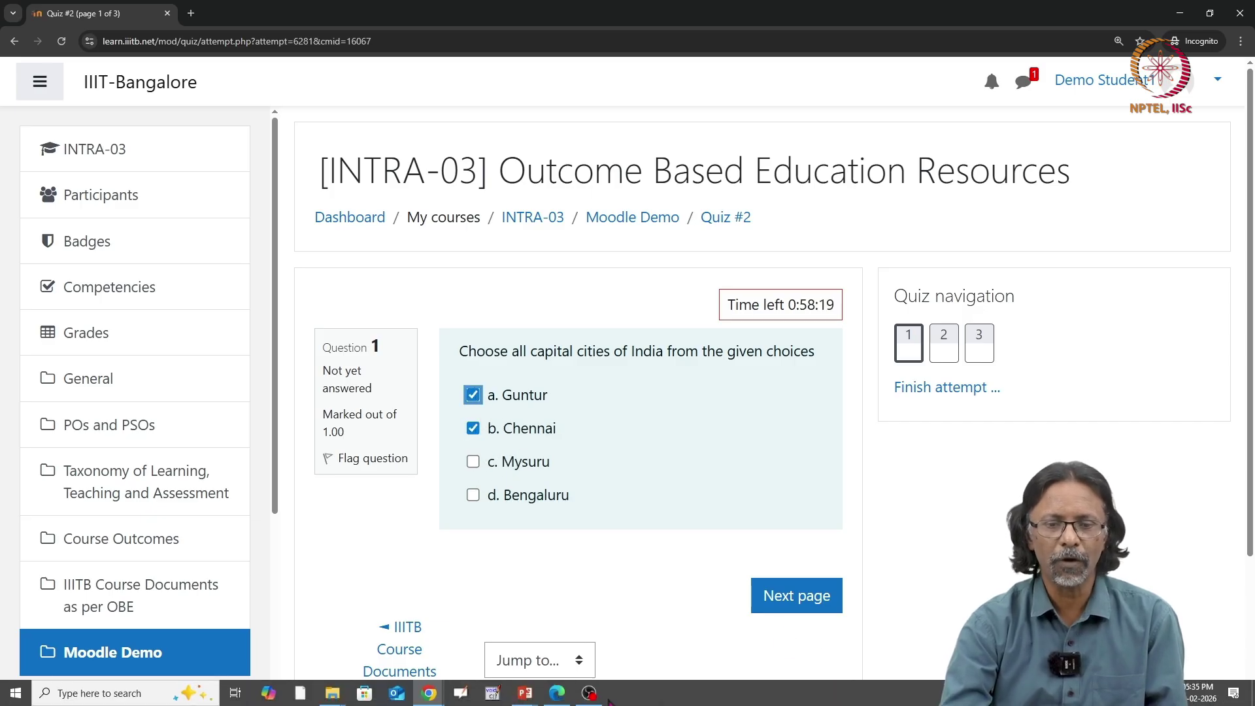
{"action": "left_click", "coordinate": [811, 598]}
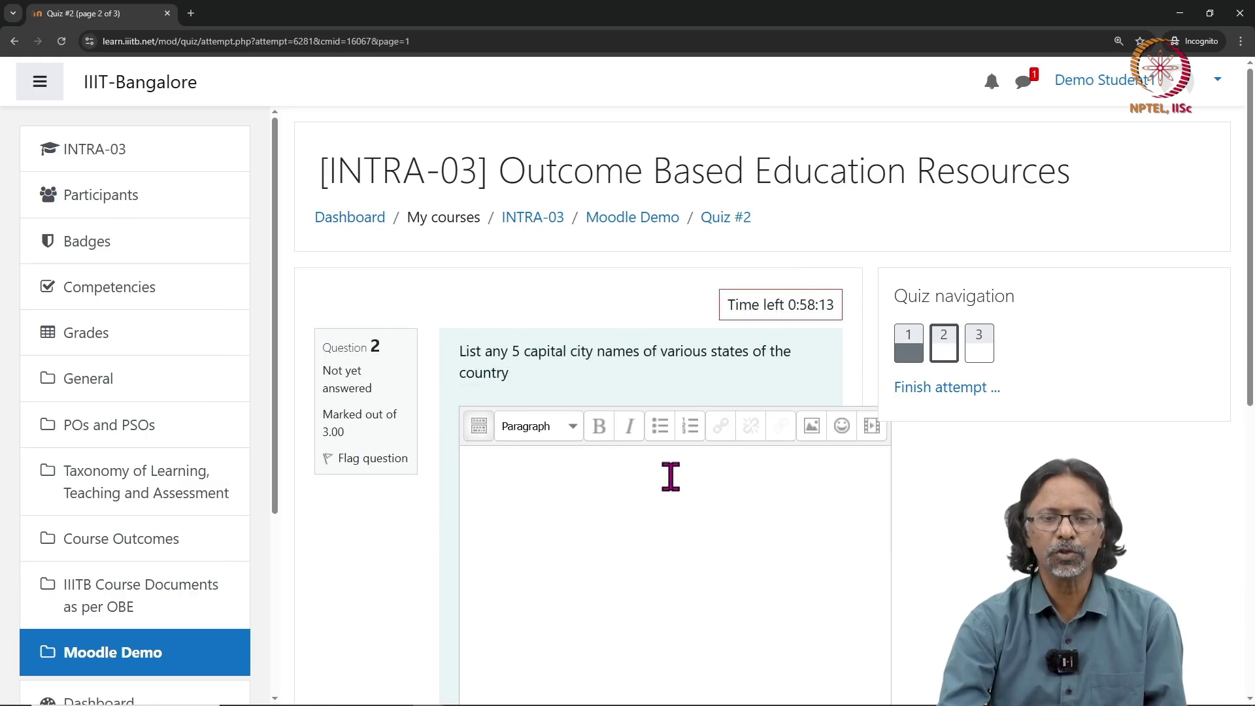
Answer question 2 with Mysore and Bangalore on separate lines and go on to question 3.
{"action": "scroll", "coordinate": [671, 477], "scroll_direction": "down", "scroll_amount": 5}
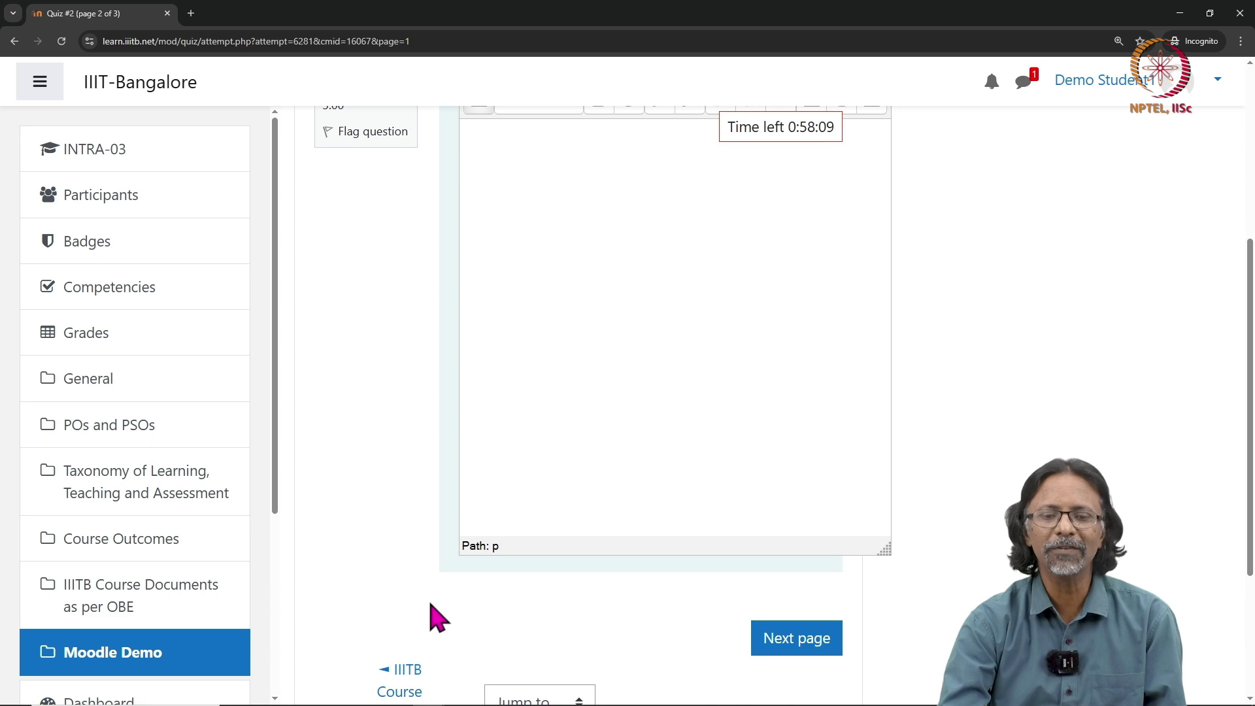
{"action": "scroll", "coordinate": [527, 602], "scroll_direction": "up", "scroll_amount": 5}
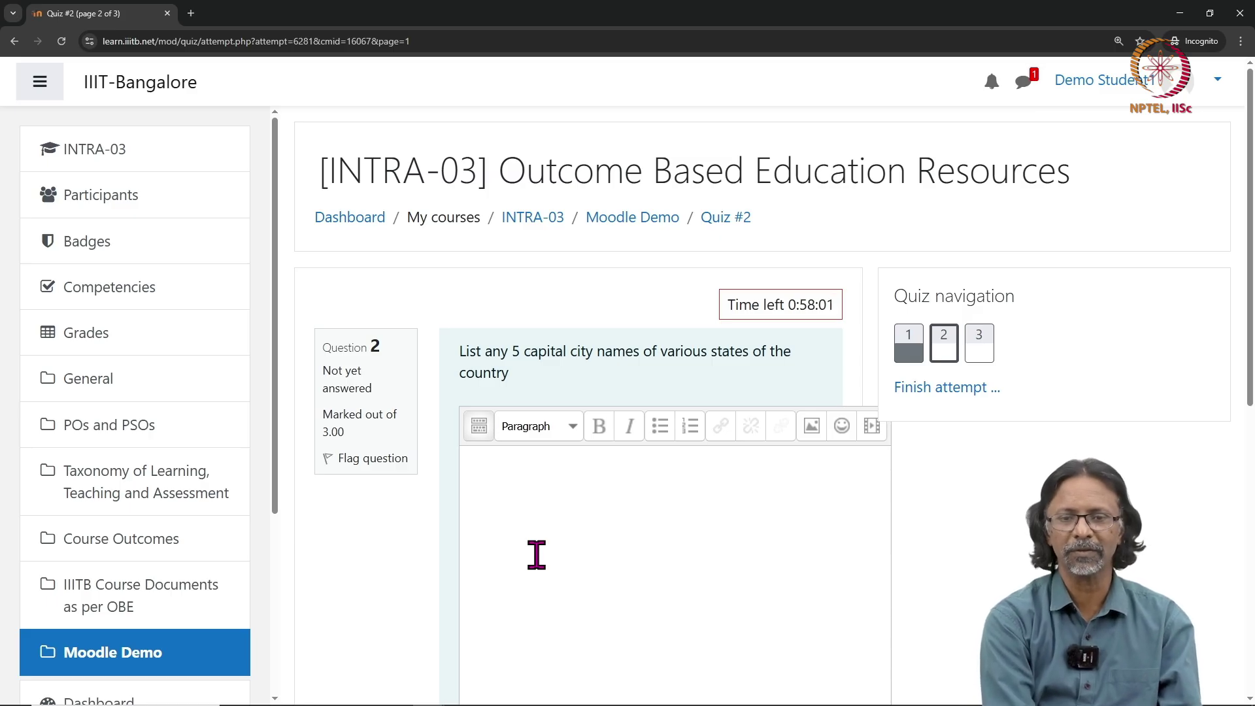
{"action": "type", "text": "Mys"}
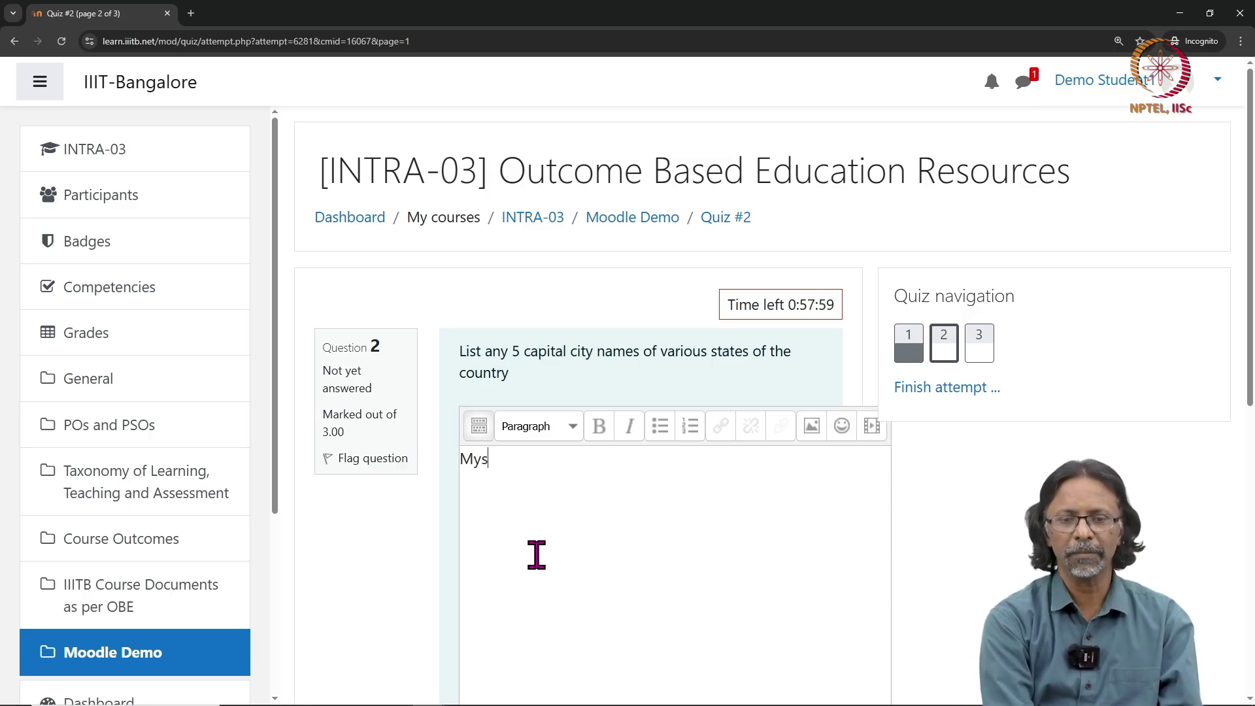
{"action": "type", "text": "u"}
{"action": "key", "text": "BackSpace"}
{"action": "type", "text": "ore "}
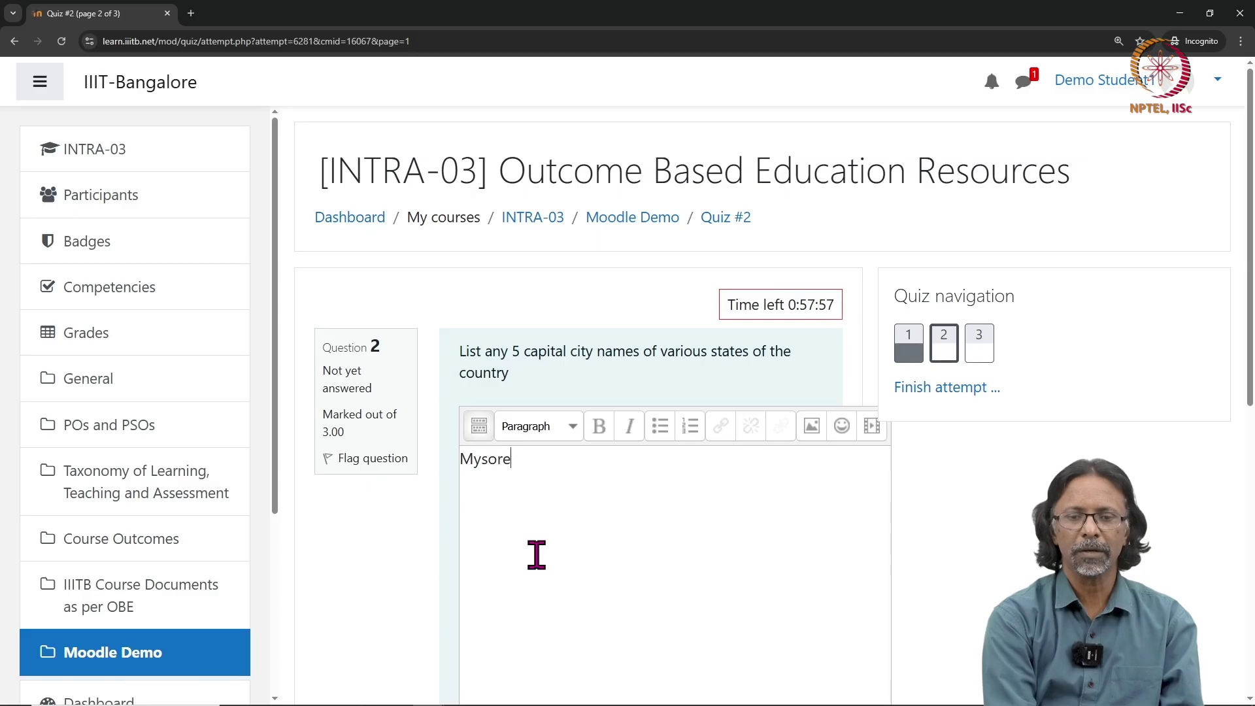
{"action": "type", "text": "Banga"}
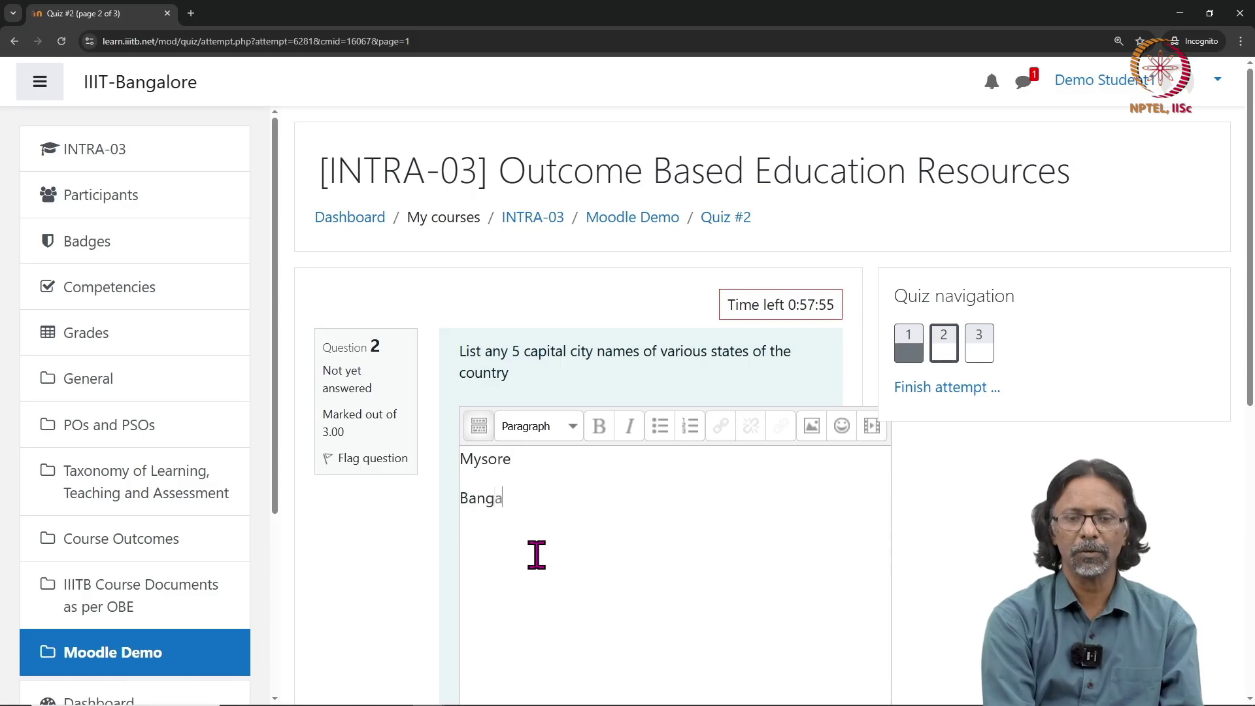
{"action": "scroll", "coordinate": [622, 477], "scroll_direction": "down", "scroll_amount": 6}
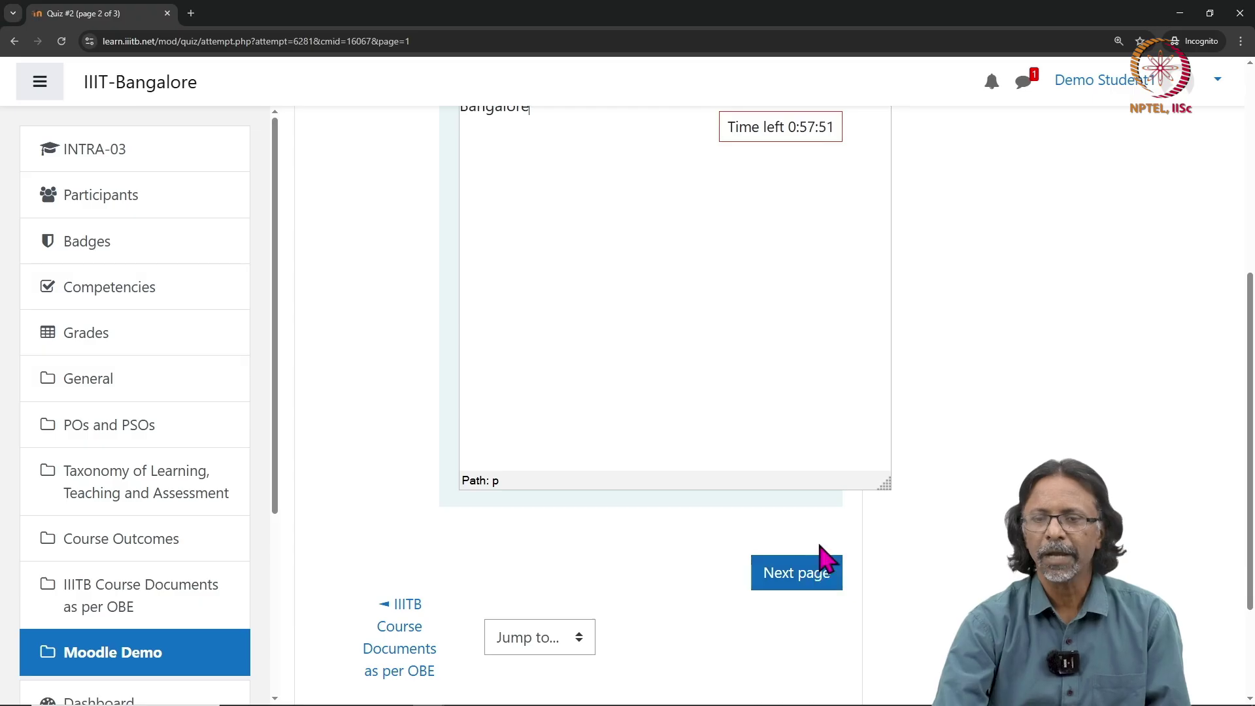
{"action": "scroll", "coordinate": [821, 558], "scroll_direction": "up", "scroll_amount": 5}
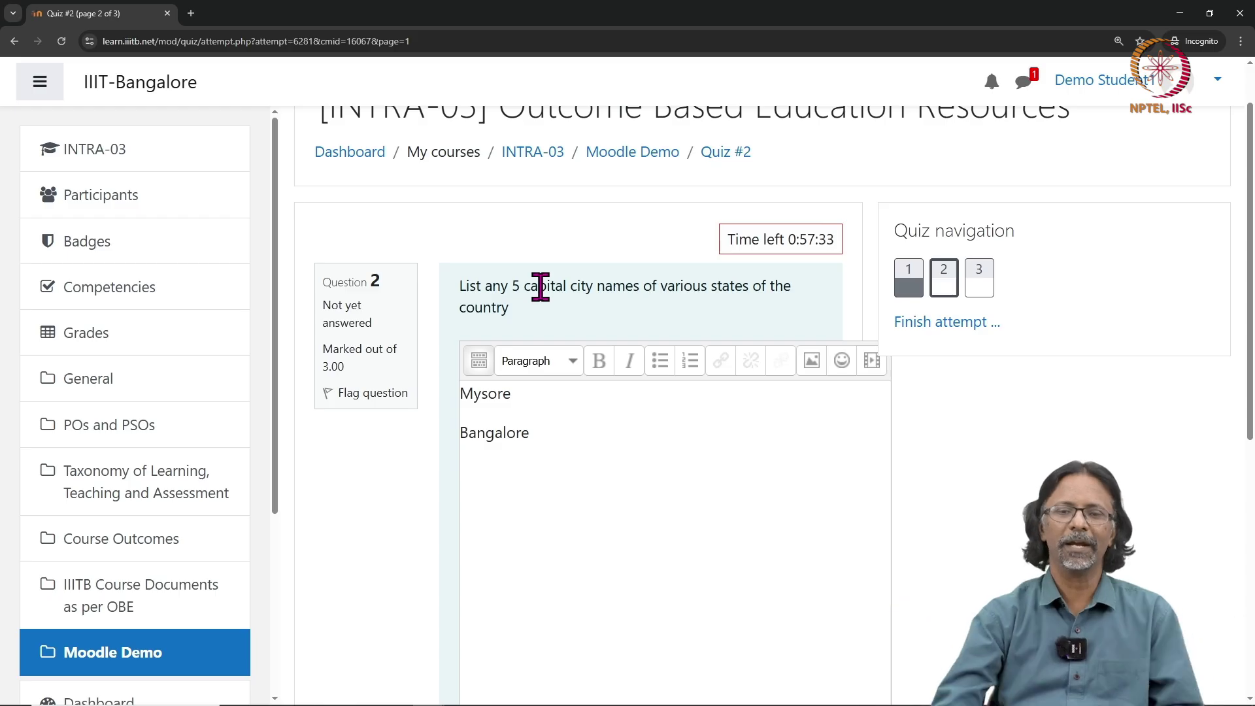
{"action": "scroll", "coordinate": [516, 381], "scroll_direction": "down", "scroll_amount": 5}
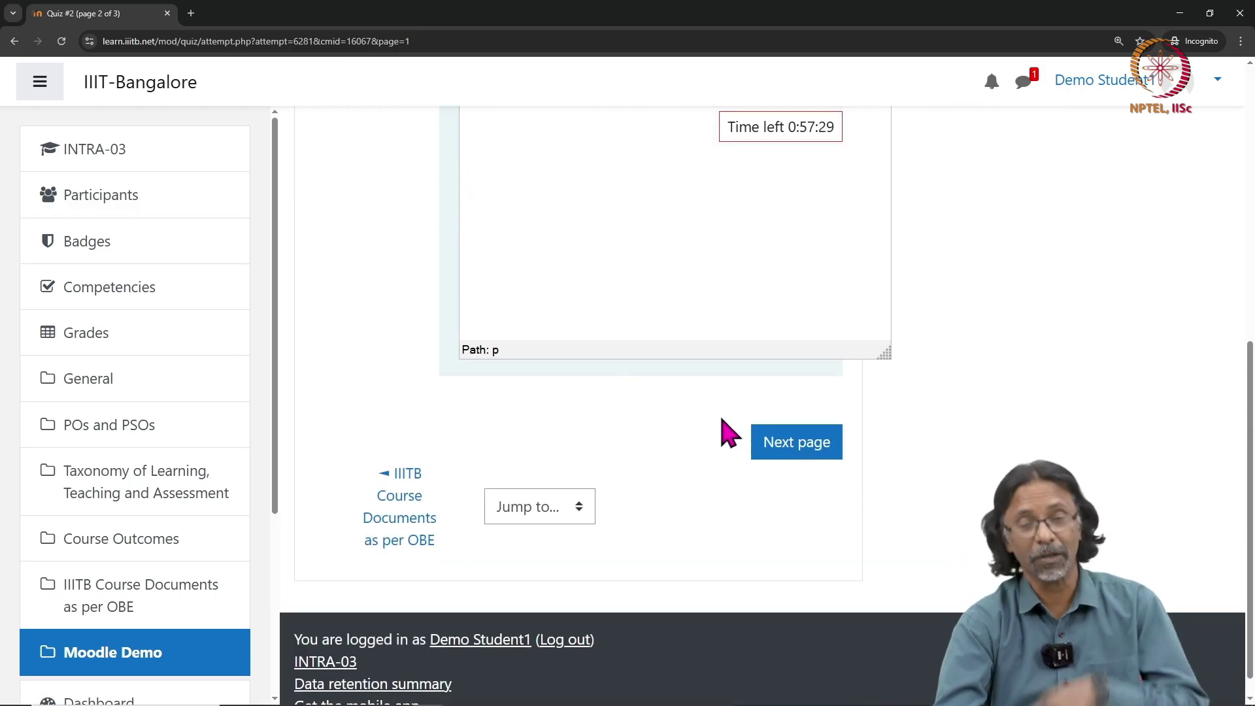
{"action": "left_click", "coordinate": [808, 451]}
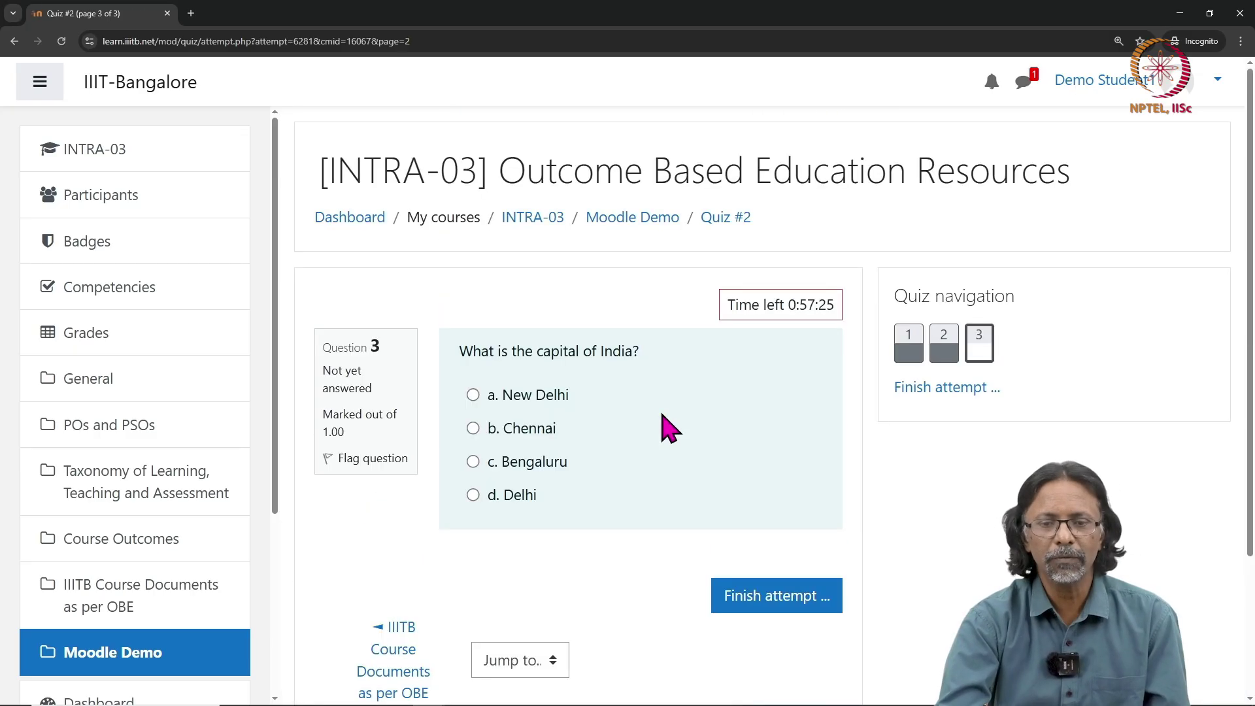
Answer question 3 with Delhi and finish the attempt to reach its summary.
{"action": "left_click", "coordinate": [472, 428]}
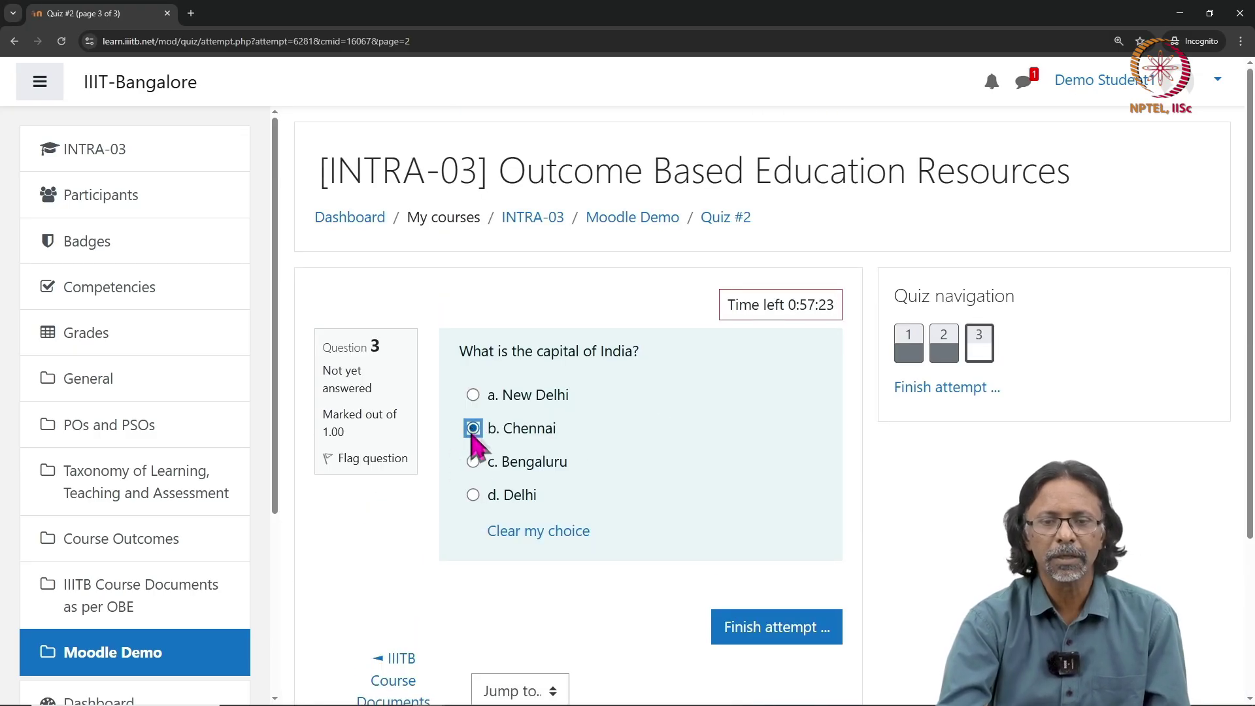
{"action": "left_click", "coordinate": [473, 495]}
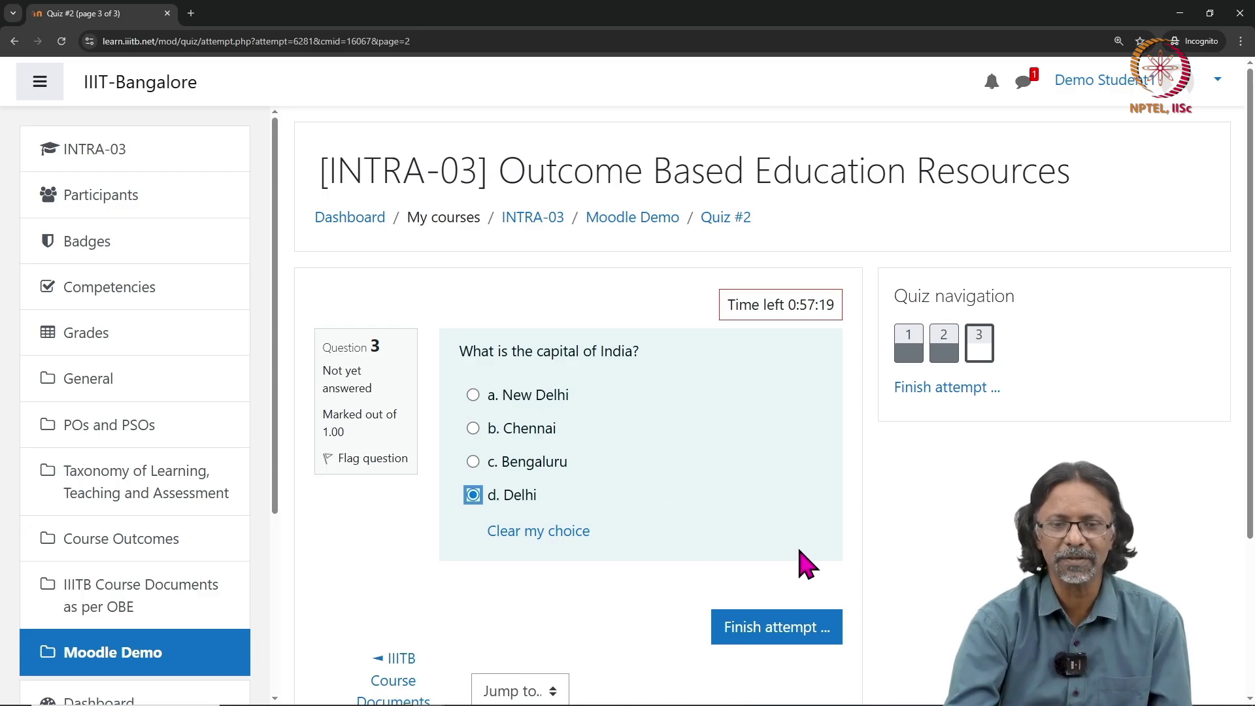
{"action": "scroll", "coordinate": [807, 582], "scroll_direction": "down", "scroll_amount": 2}
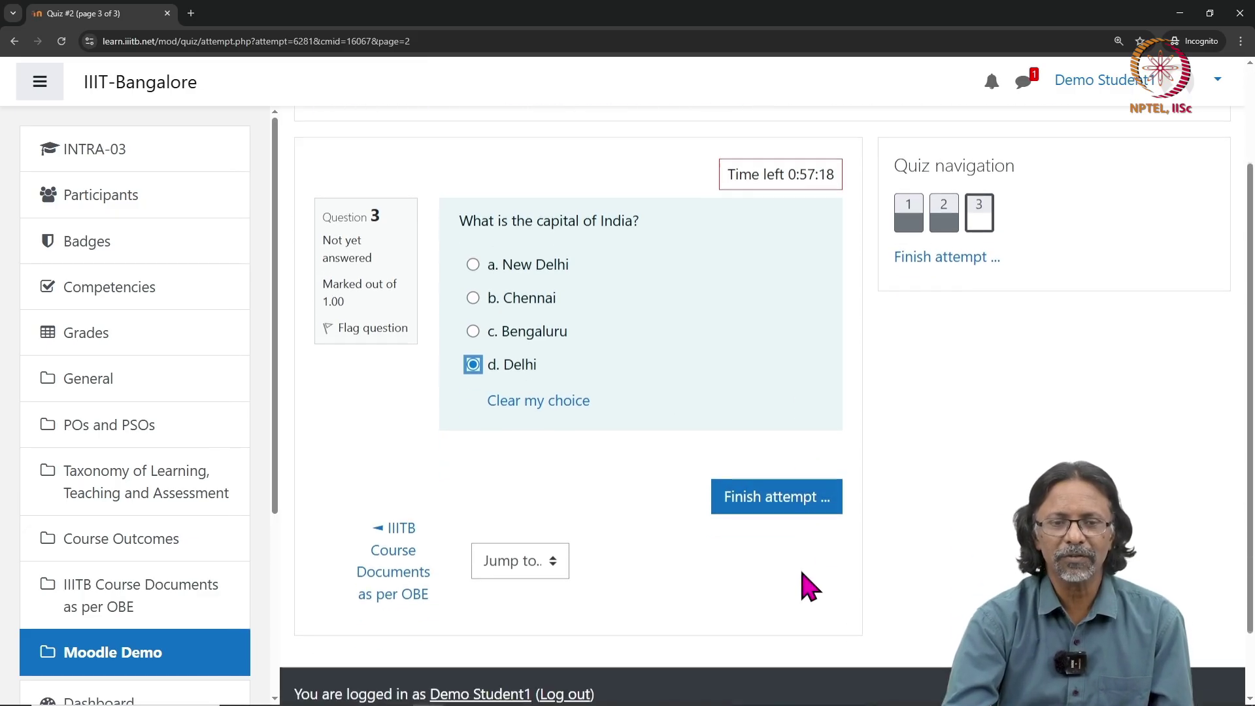
{"action": "left_click", "coordinate": [788, 506]}
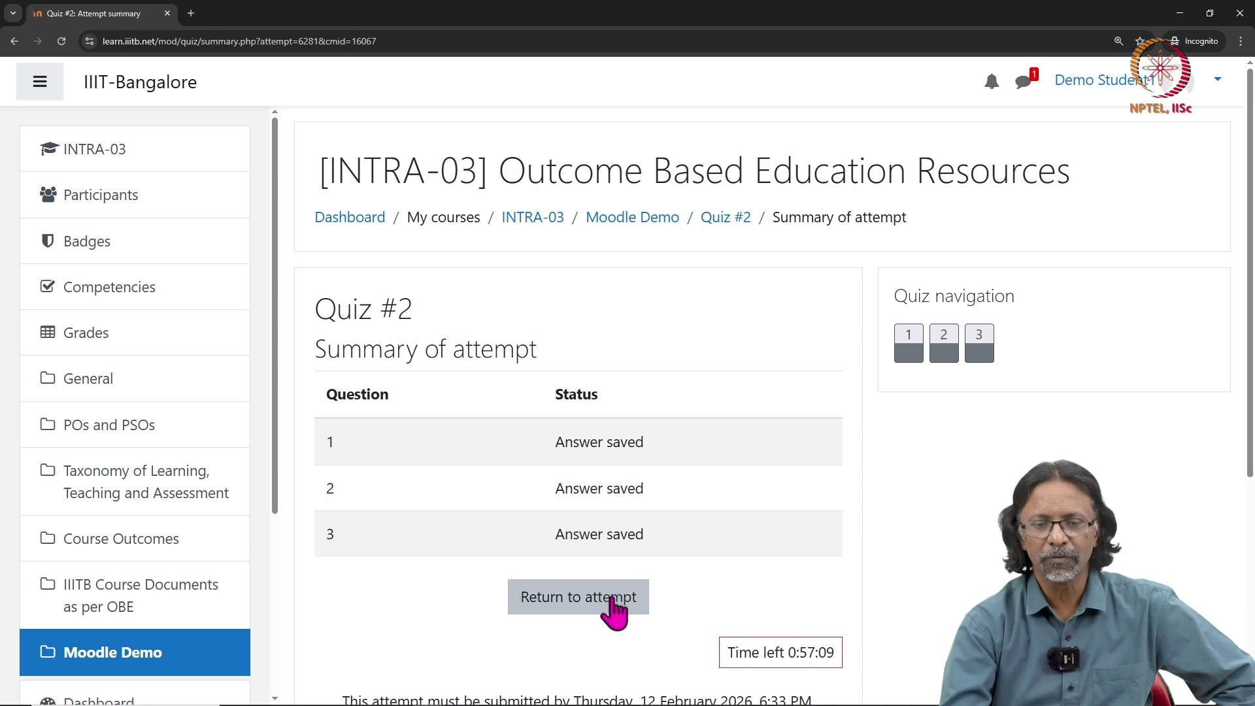
Return to the attempt to recheck question 3, then submit all answers and finish the quiz.
{"action": "left_click", "coordinate": [578, 598]}
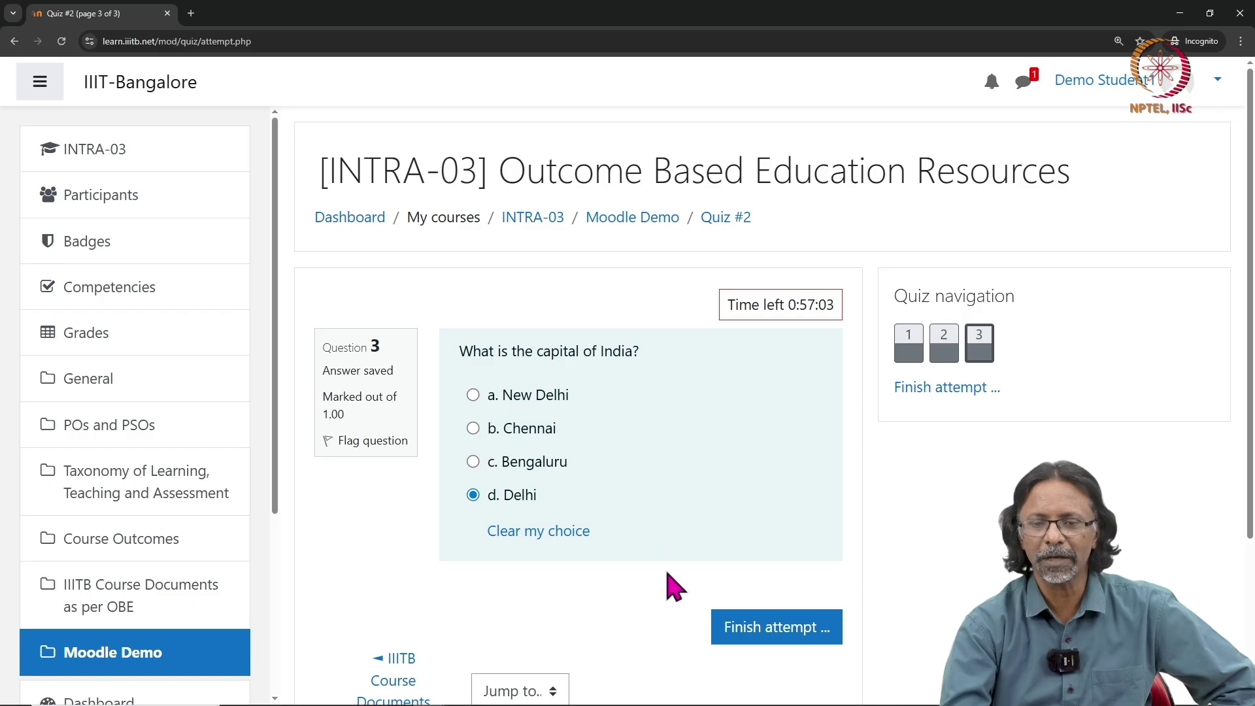
{"action": "left_click", "coordinate": [798, 641]}
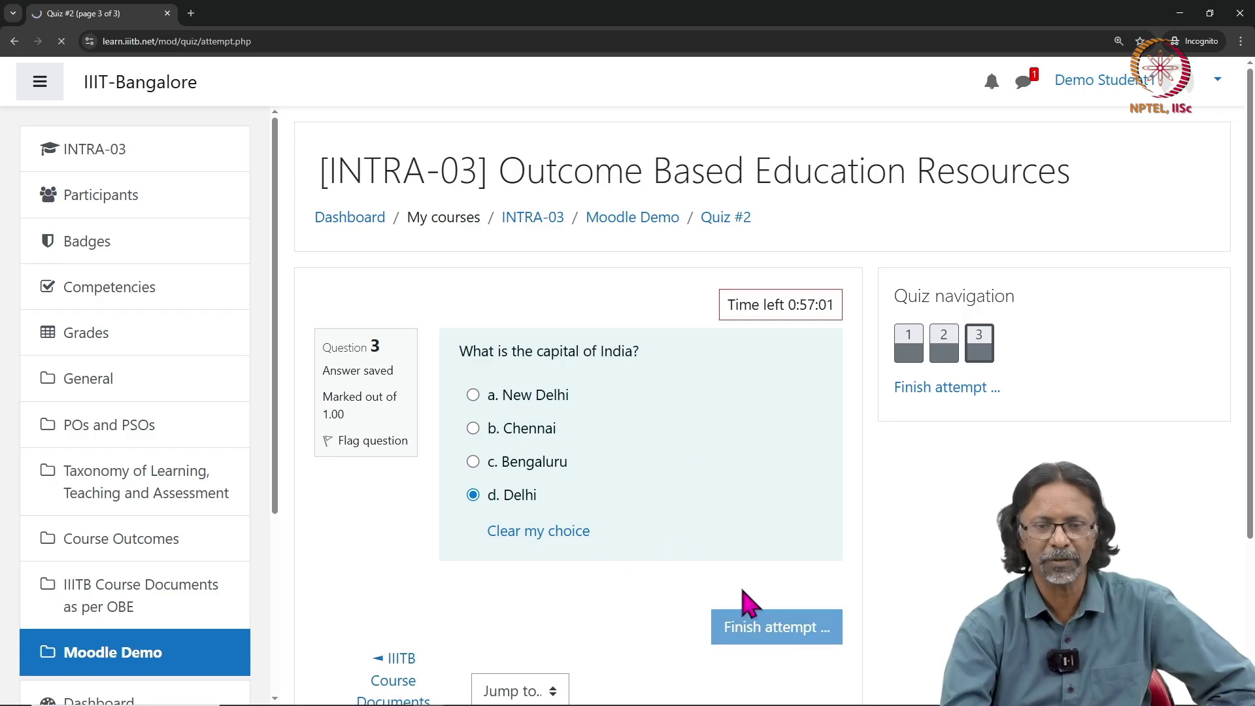
{"action": "scroll", "coordinate": [733, 594], "scroll_direction": "down", "scroll_amount": 4}
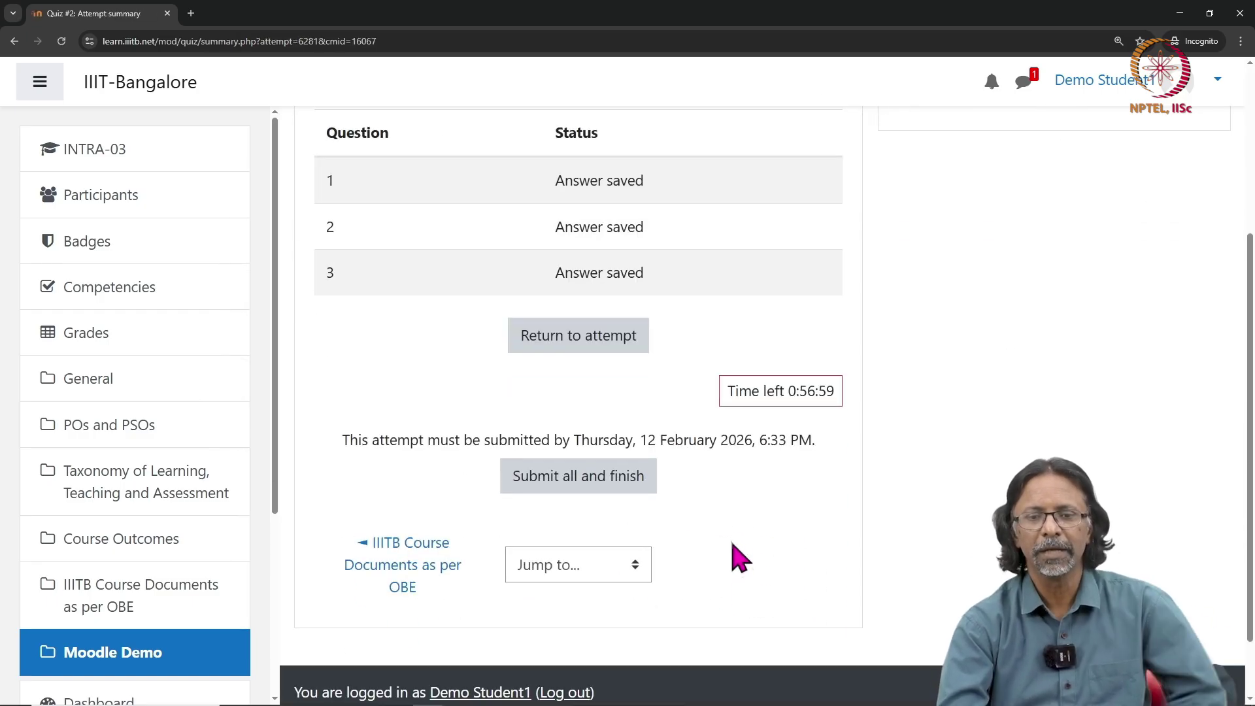
{"action": "left_click", "coordinate": [591, 479]}
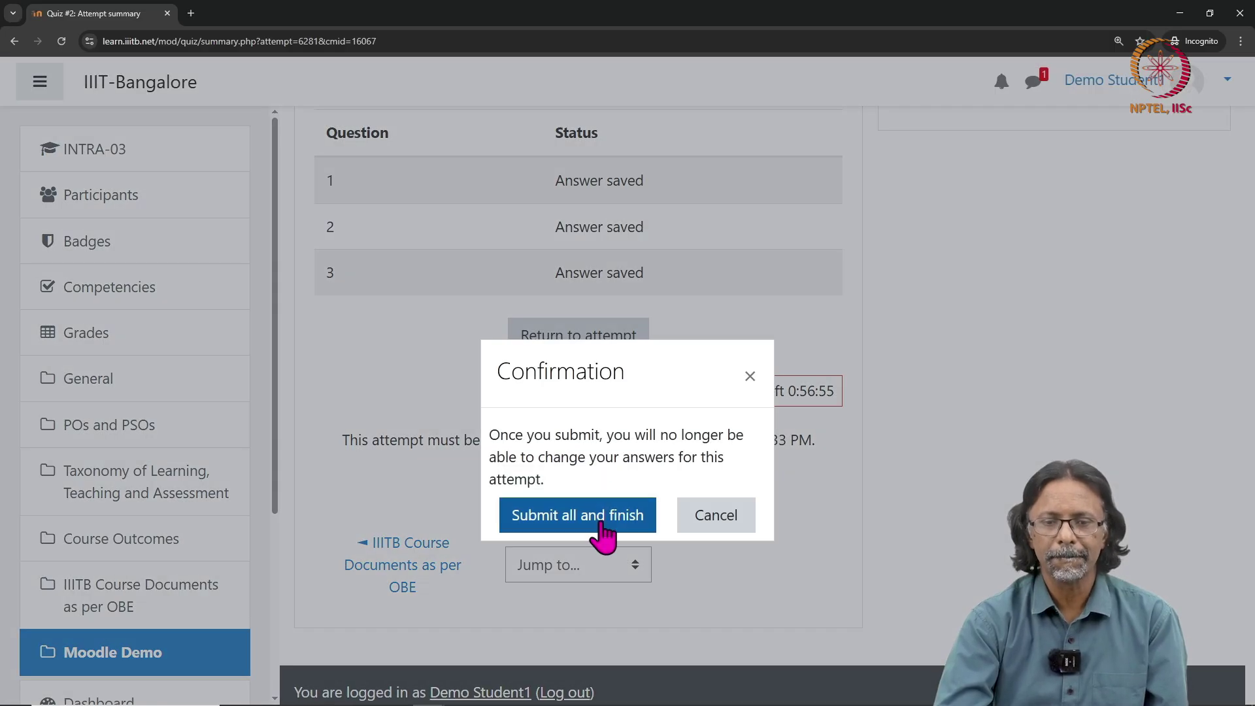
{"action": "left_click", "coordinate": [621, 526]}
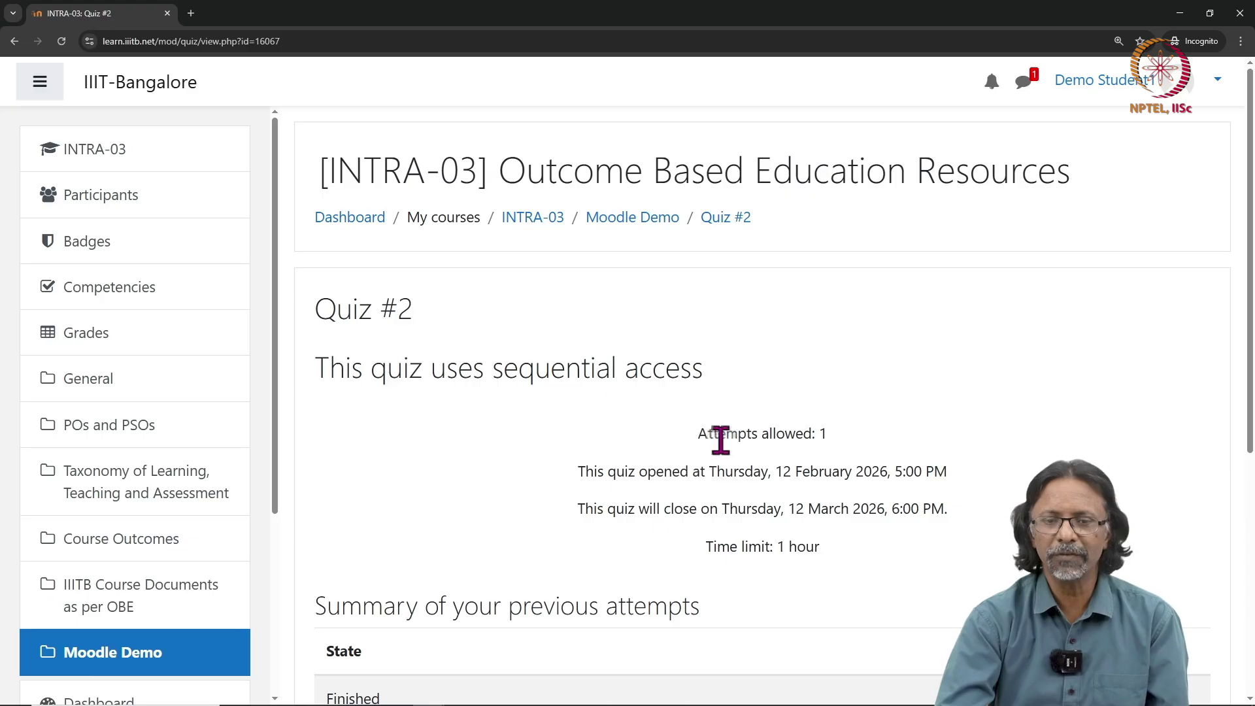
Examine the number of attempts allowed and the summary of previous attempts for Quiz #2.
{"action": "left_click_drag", "start_coordinate": [696, 433], "coordinate": [813, 429]}
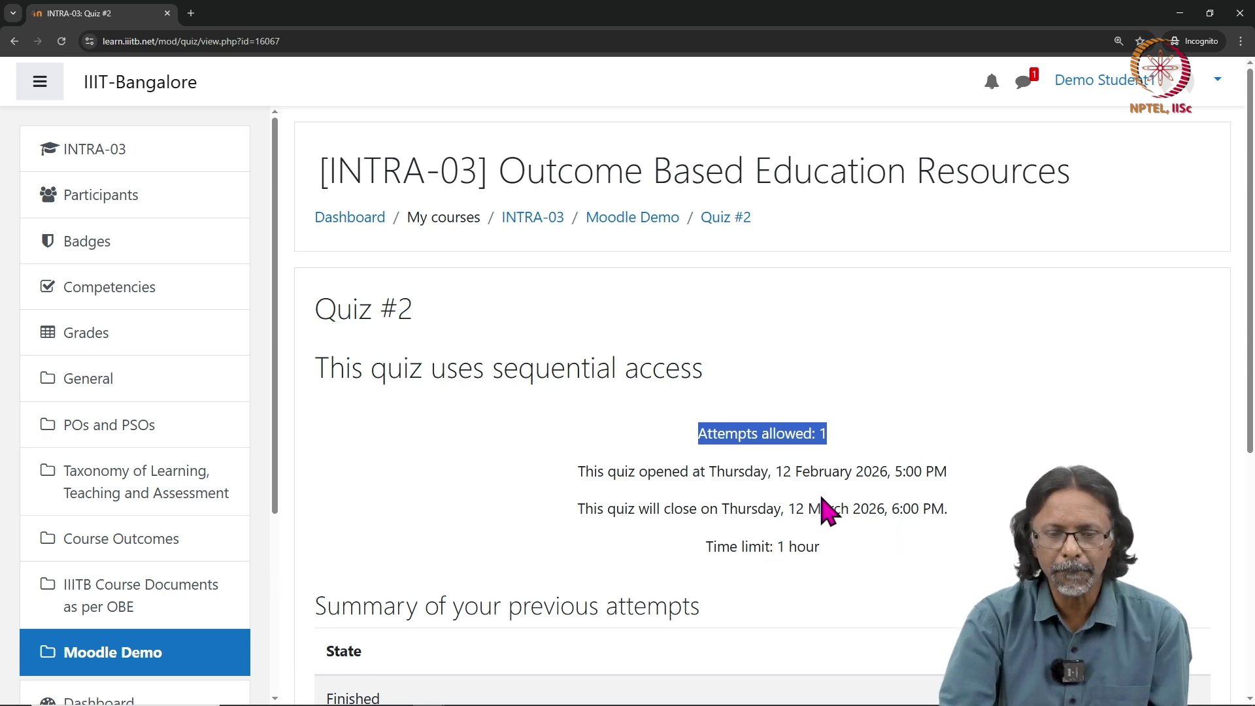
{"action": "scroll", "coordinate": [822, 512], "scroll_direction": "down", "scroll_amount": 2}
{"action": "scroll", "coordinate": [822, 513], "scroll_direction": "down", "scroll_amount": 2}
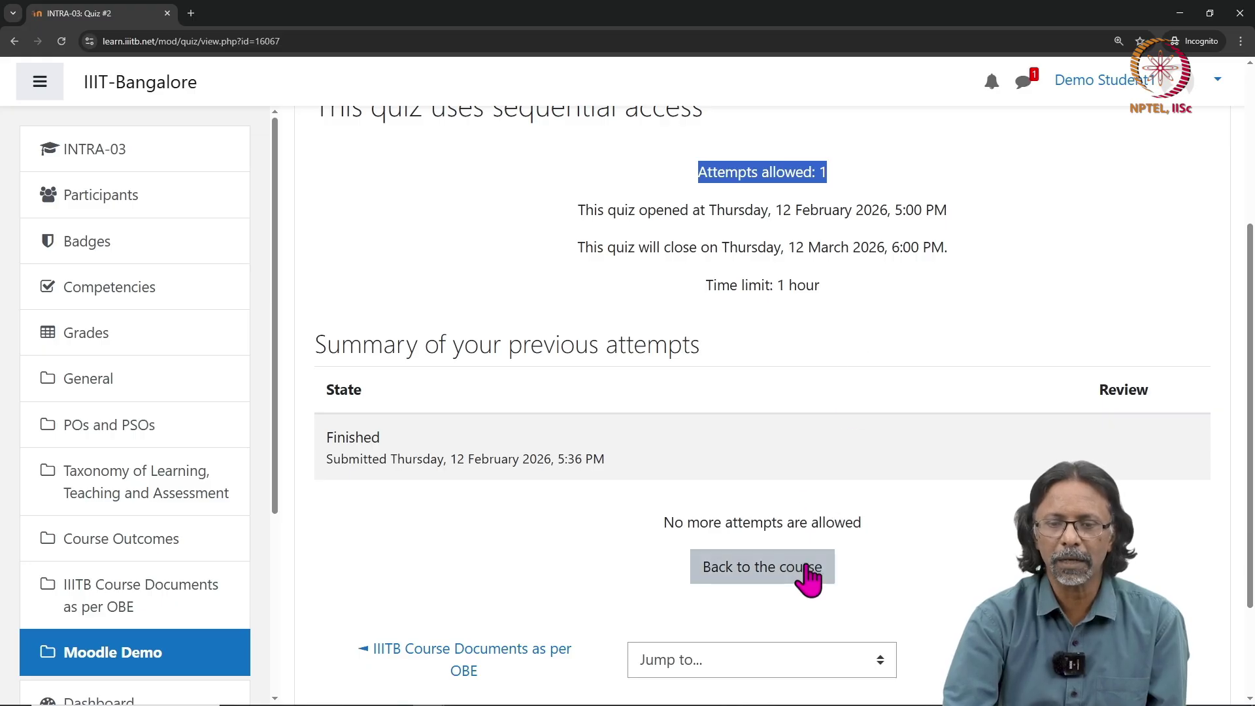
{"action": "scroll", "coordinate": [794, 339], "scroll_direction": "up", "scroll_amount": 4}
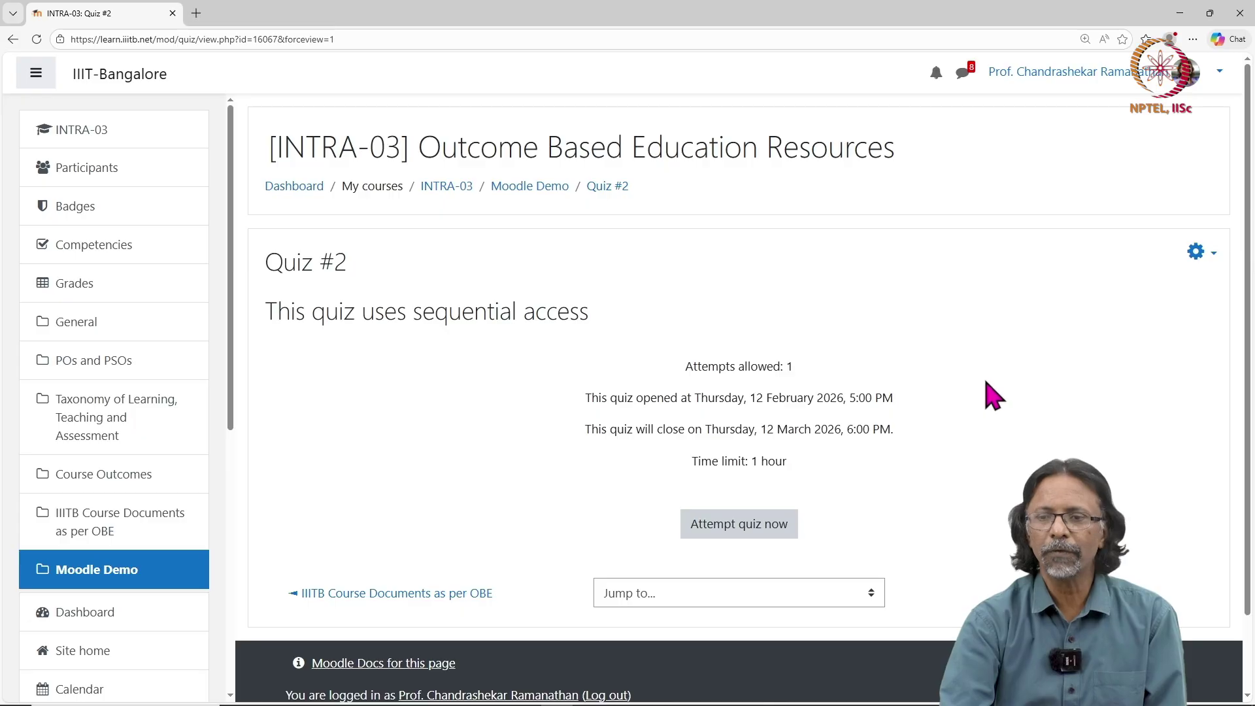
In the teacher's session, reopen Quiz #2 from the Moodle Demo section and open its attempts report at the results table.
{"action": "left_click", "coordinate": [533, 188]}
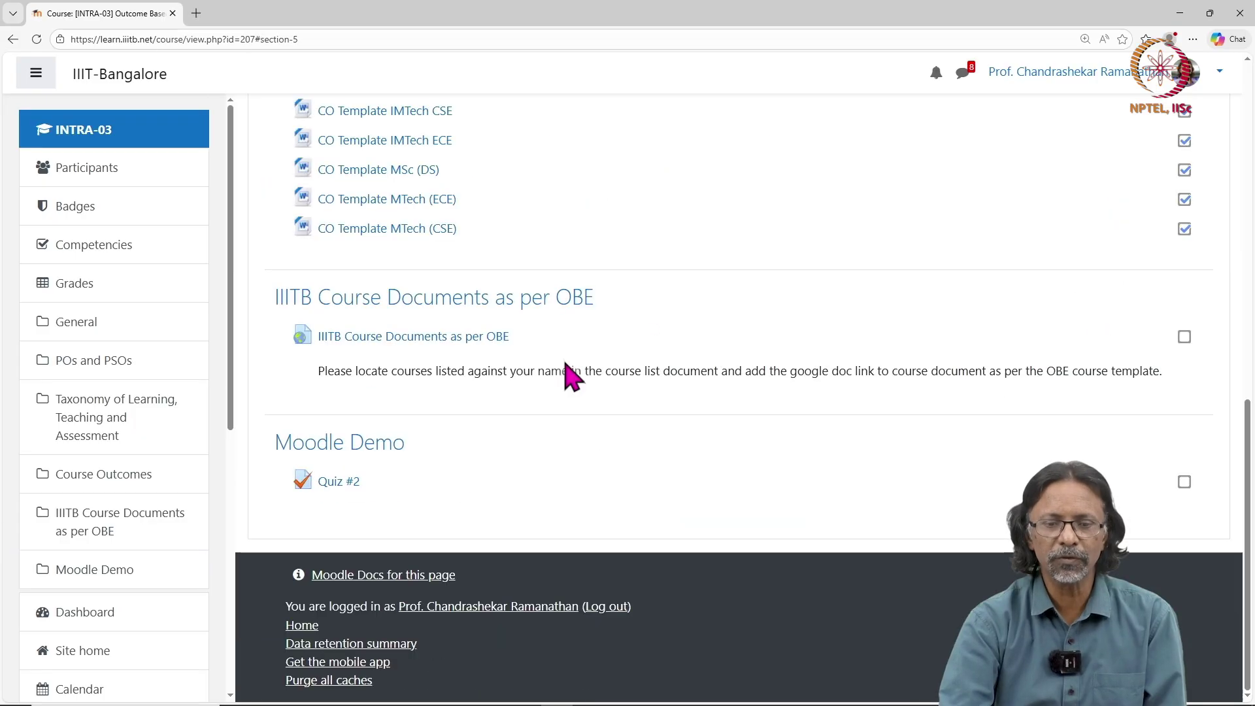
{"action": "left_click", "coordinate": [341, 482]}
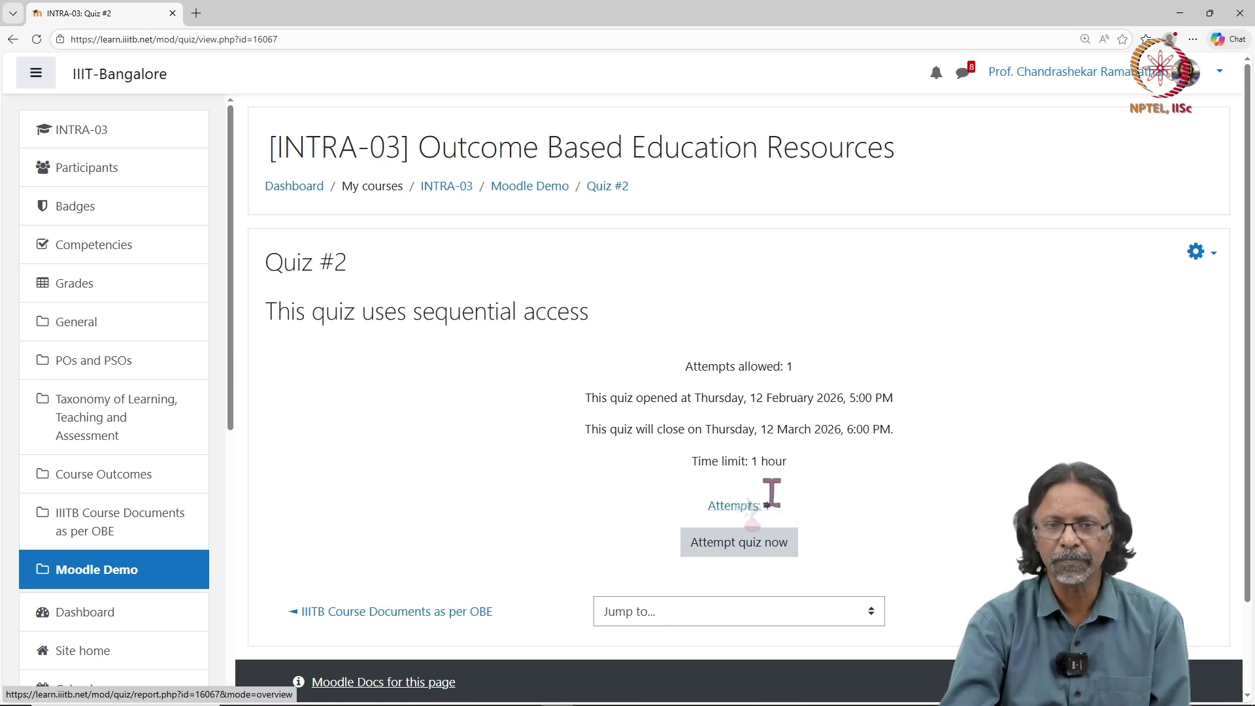
{"action": "left_click", "coordinate": [507, 190]}
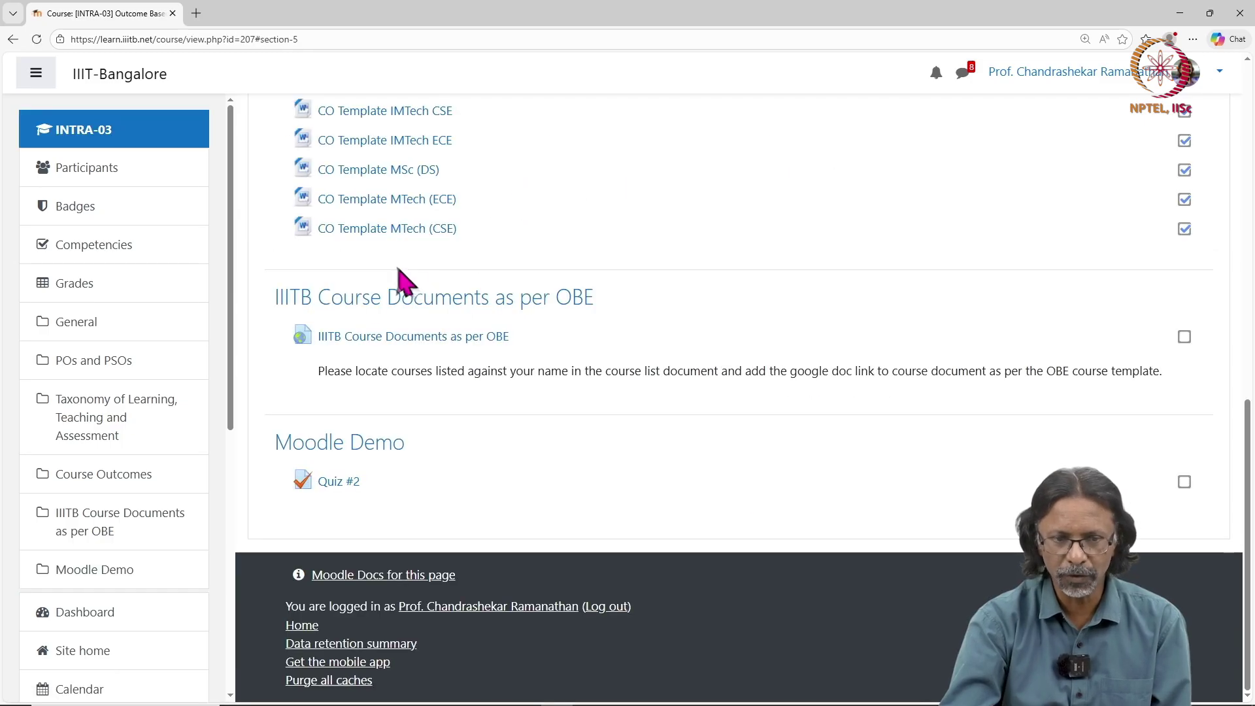
{"action": "left_click", "coordinate": [331, 484]}
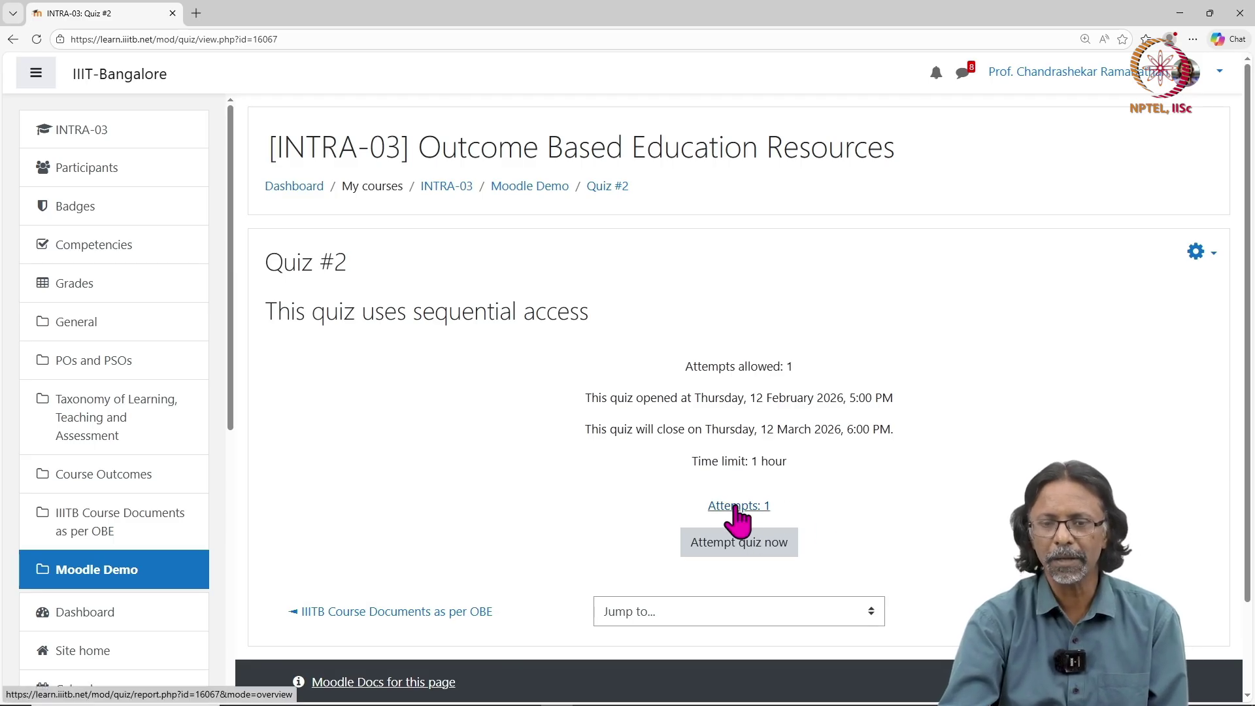
{"action": "left_click", "coordinate": [734, 506]}
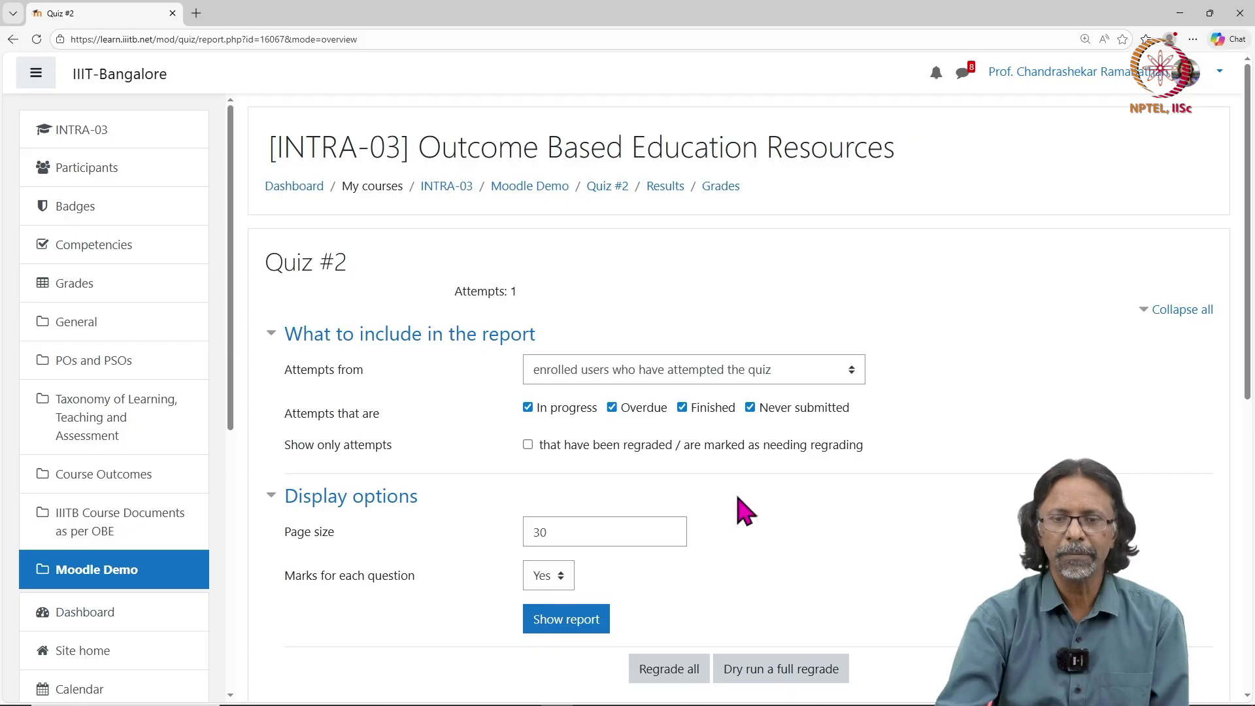
{"action": "scroll", "coordinate": [759, 477], "scroll_direction": "down", "scroll_amount": 1}
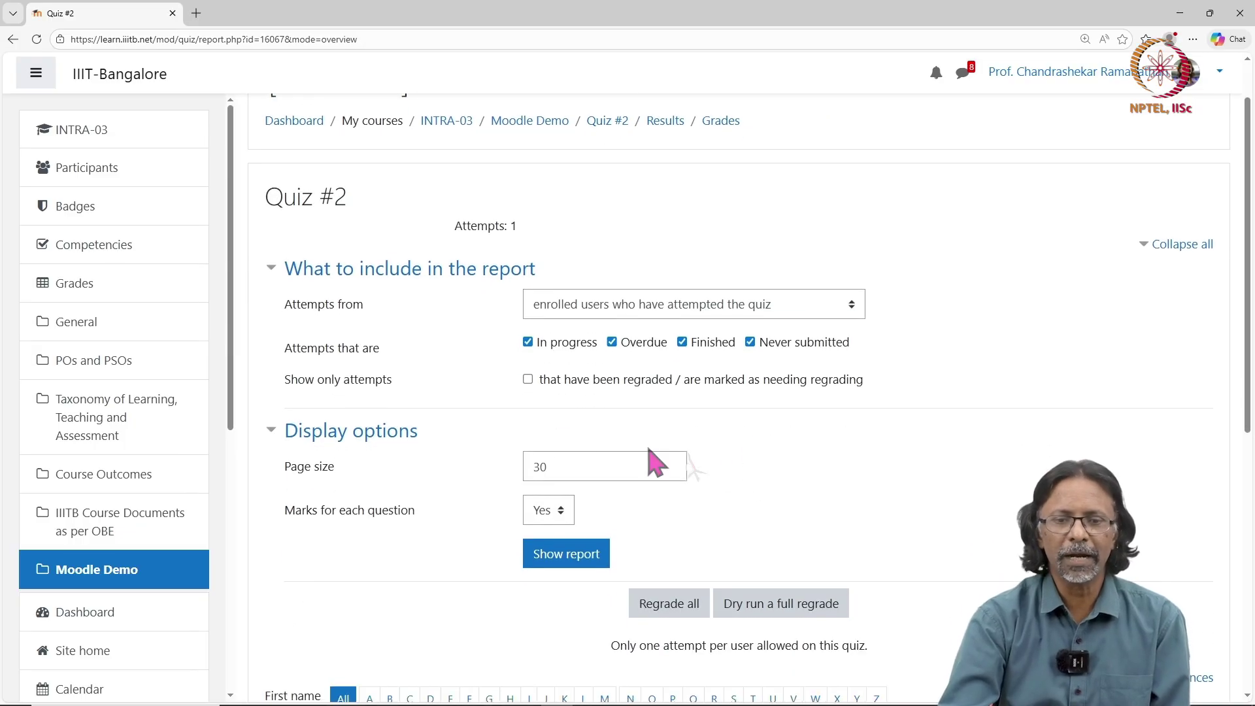
{"action": "scroll", "coordinate": [458, 376], "scroll_direction": "down", "scroll_amount": 3}
{"action": "scroll", "coordinate": [457, 376], "scroll_direction": "down", "scroll_amount": 3}
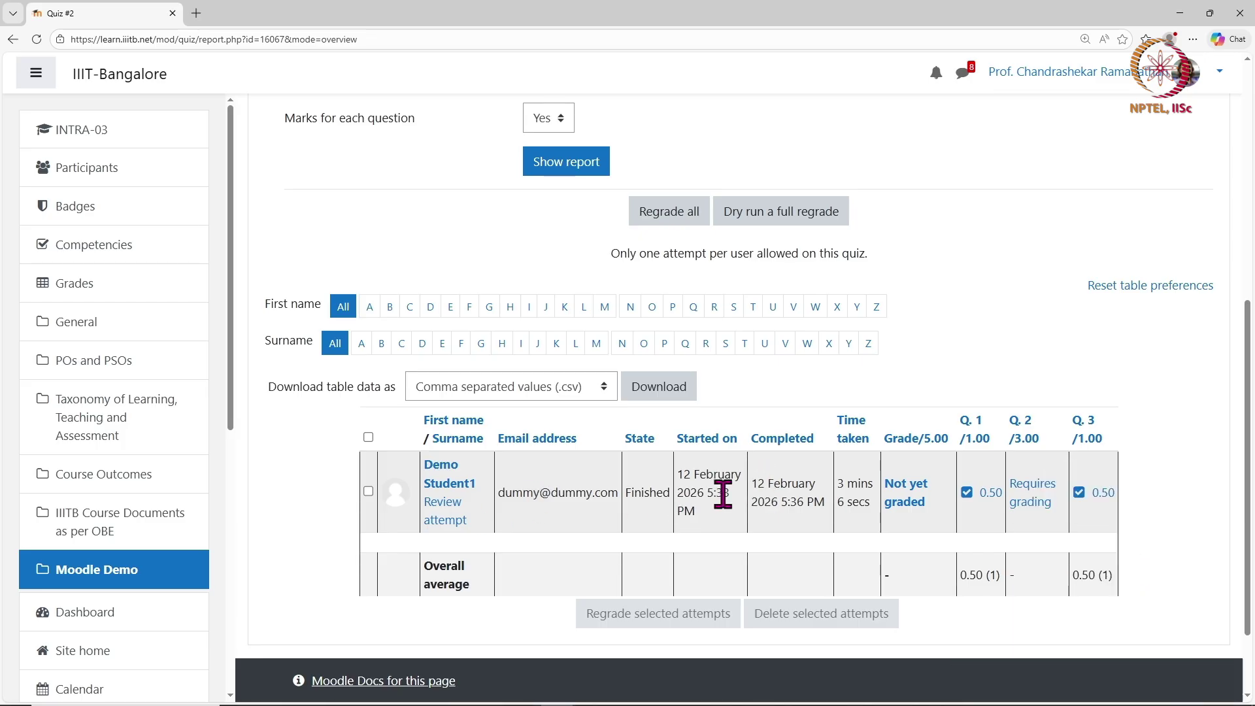
Check the time taken in the results table, then open the student's attempt review and read the responses to questions 1 and 2.
{"action": "left_click_drag", "start_coordinate": [837, 487], "coordinate": [872, 506]}
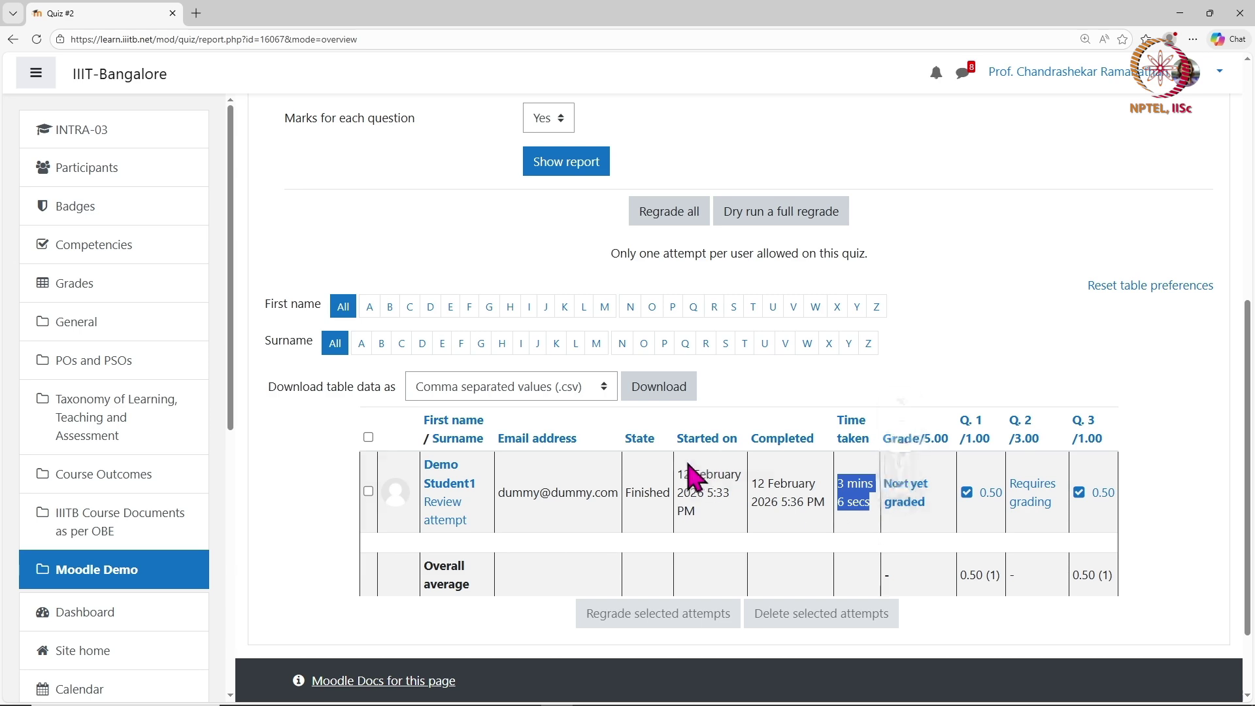
{"action": "left_click", "coordinate": [684, 497]}
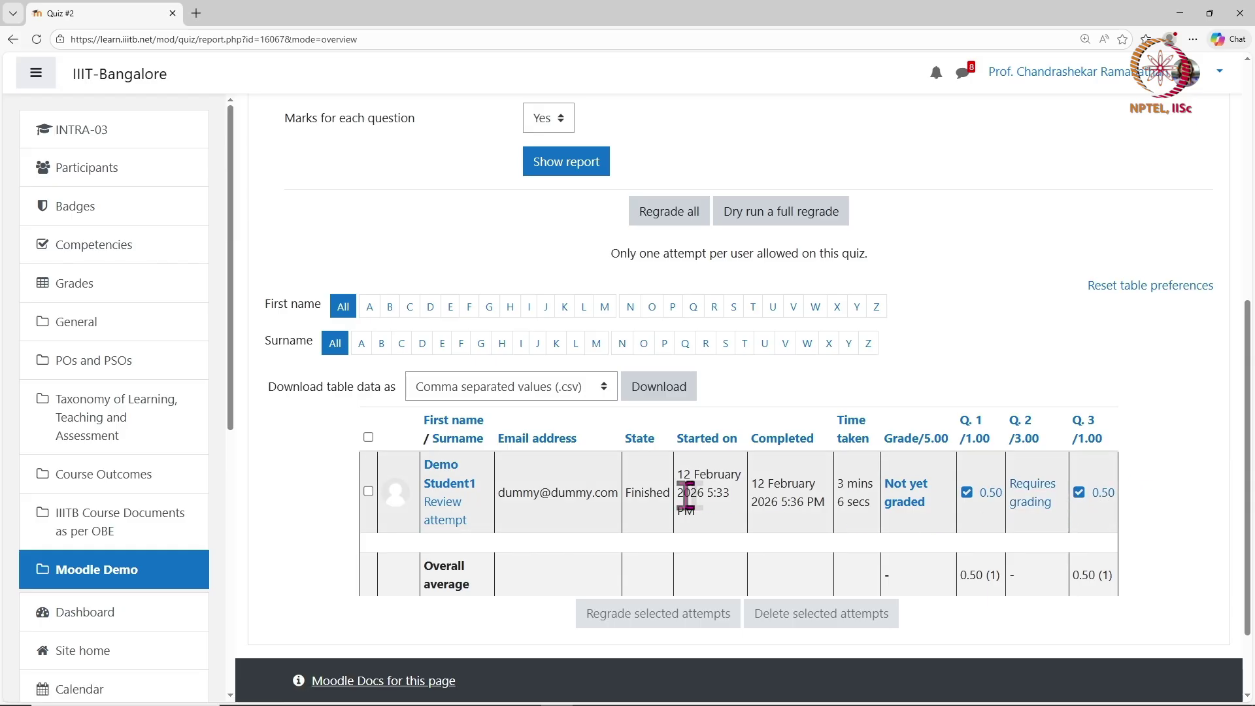
{"action": "left_click", "coordinate": [446, 522]}
{"action": "scroll", "coordinate": [549, 526], "scroll_direction": "down", "scroll_amount": 3}
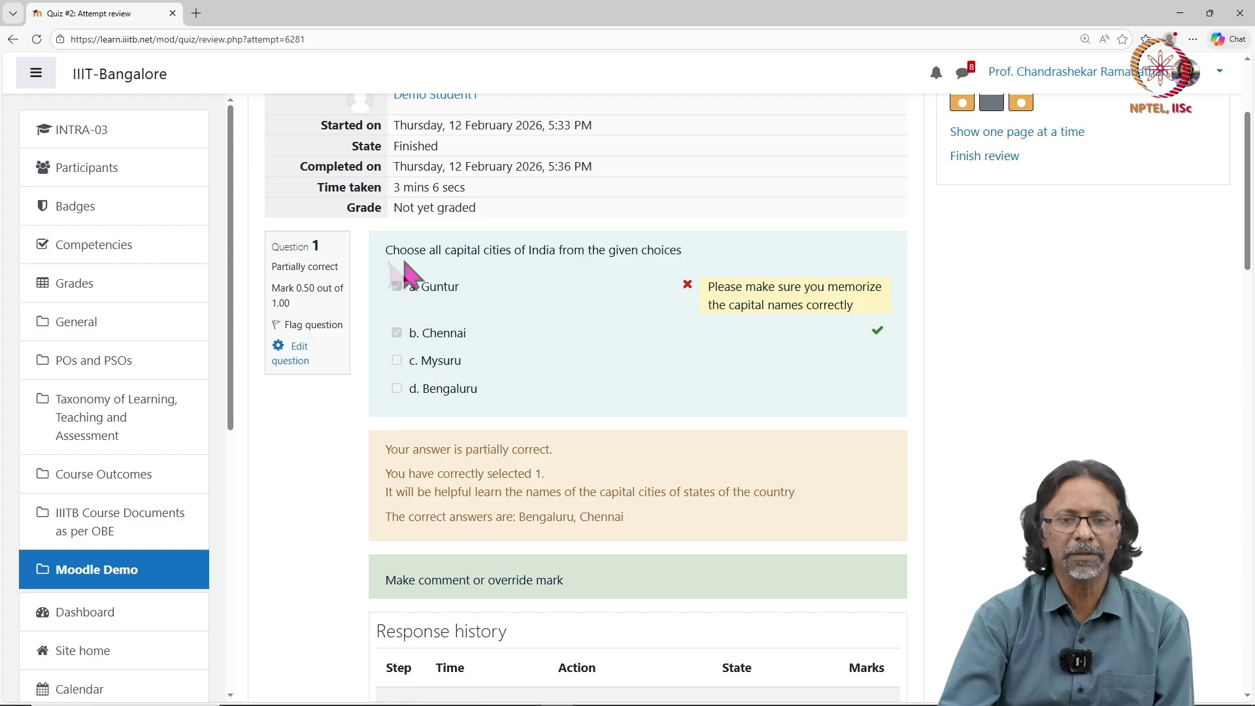
{"action": "scroll", "coordinate": [598, 350], "scroll_direction": "down", "scroll_amount": 3}
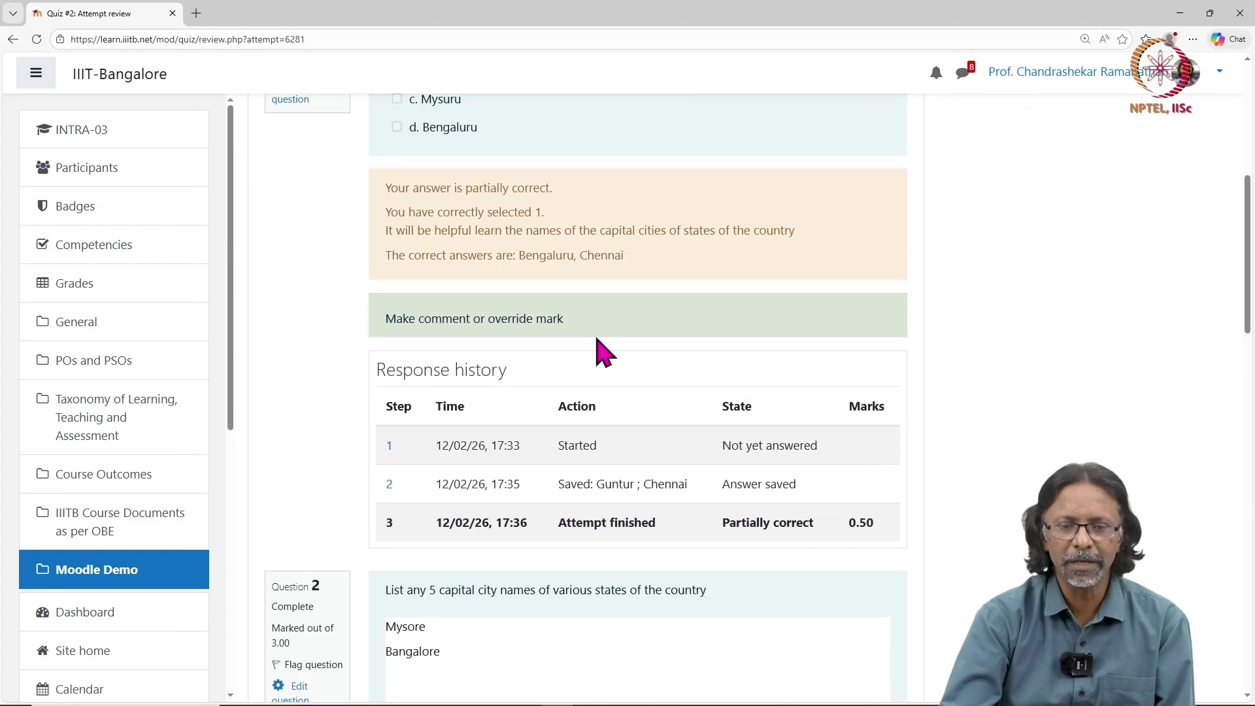
{"action": "scroll", "coordinate": [602, 350], "scroll_direction": "down", "scroll_amount": 3}
{"action": "scroll", "coordinate": [601, 352], "scroll_direction": "down", "scroll_amount": 2}
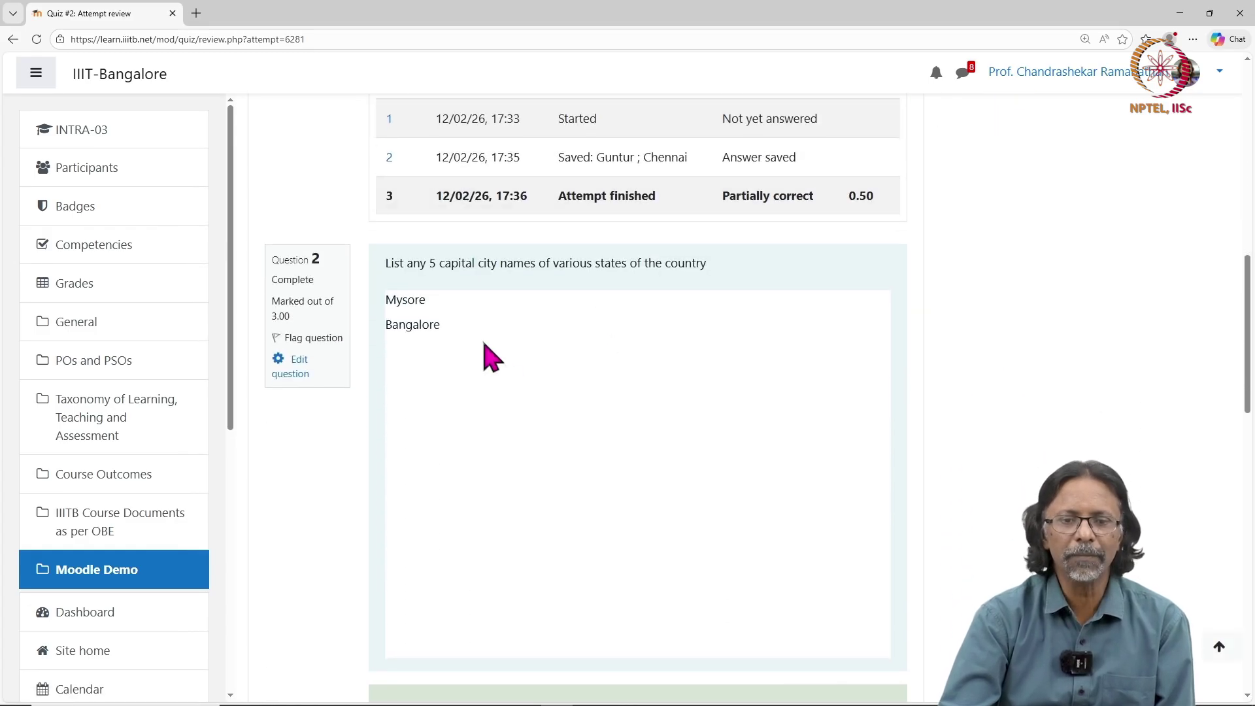
{"action": "scroll", "coordinate": [490, 357], "scroll_direction": "down", "scroll_amount": 4}
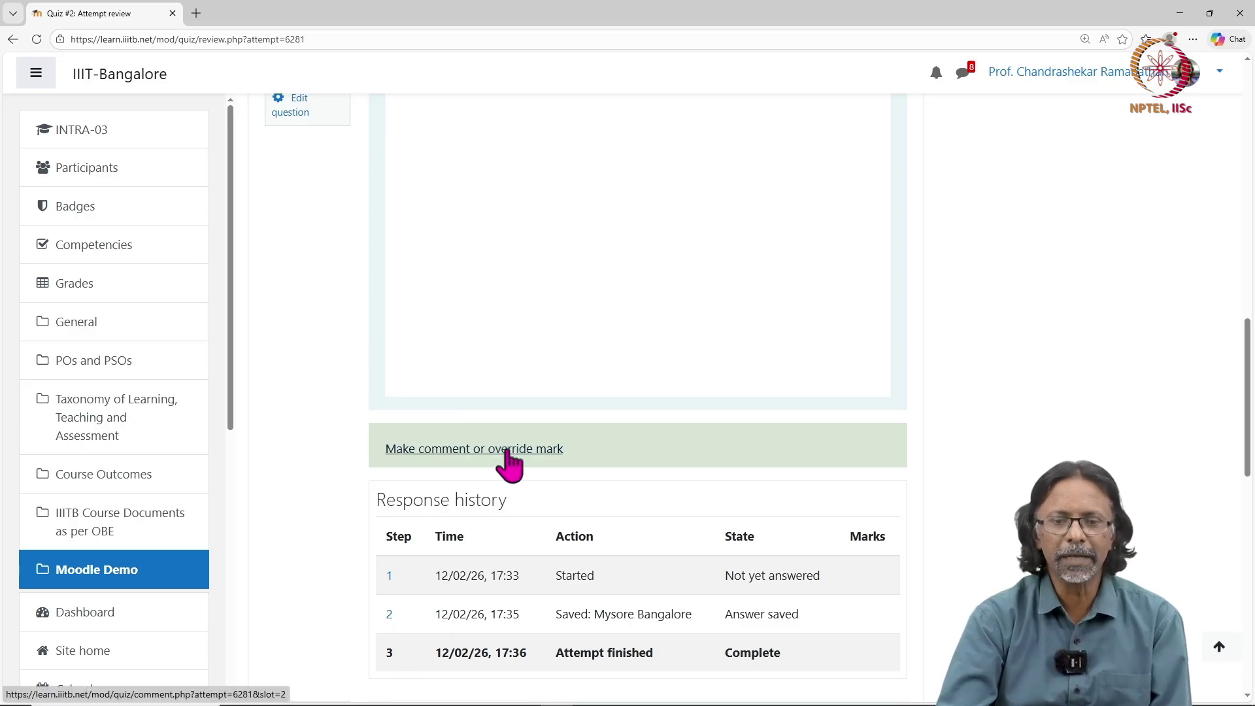
Manually grade question 2 with the comment "Everything is fine" and a mark of 2, and save the grading.
{"action": "scroll", "coordinate": [540, 428], "scroll_direction": "up", "scroll_amount": 1}
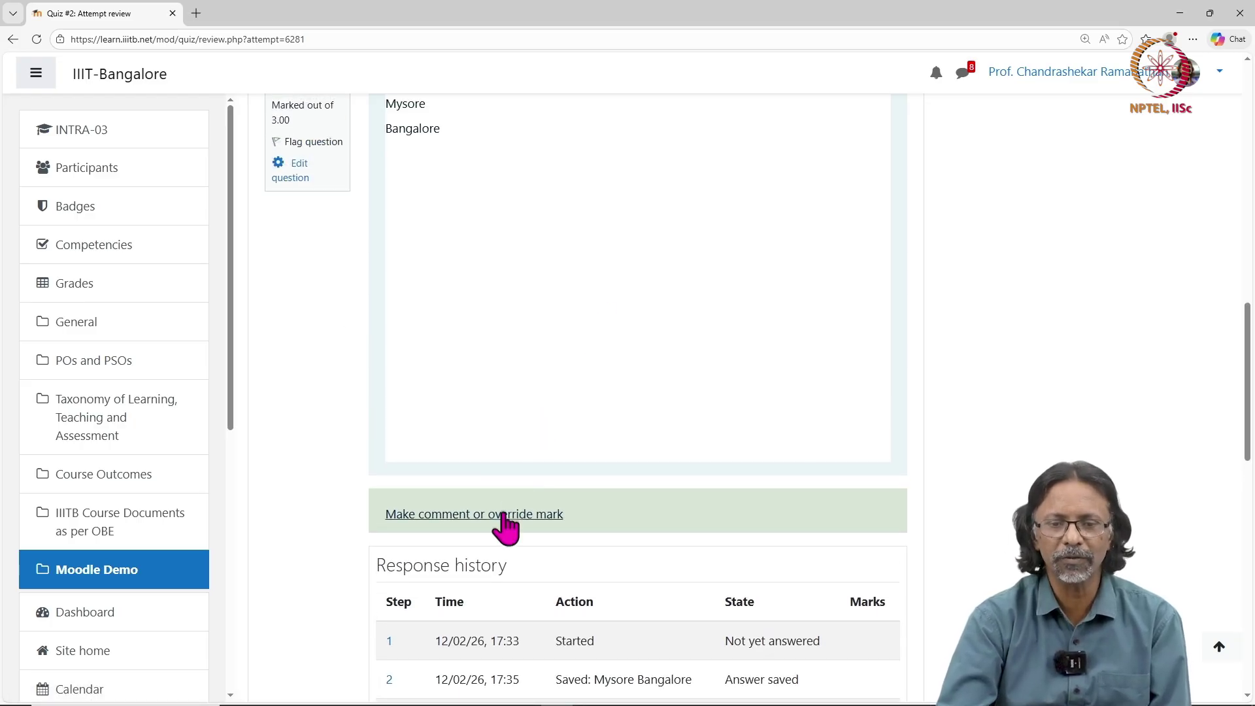
{"action": "left_click", "coordinate": [500, 515]}
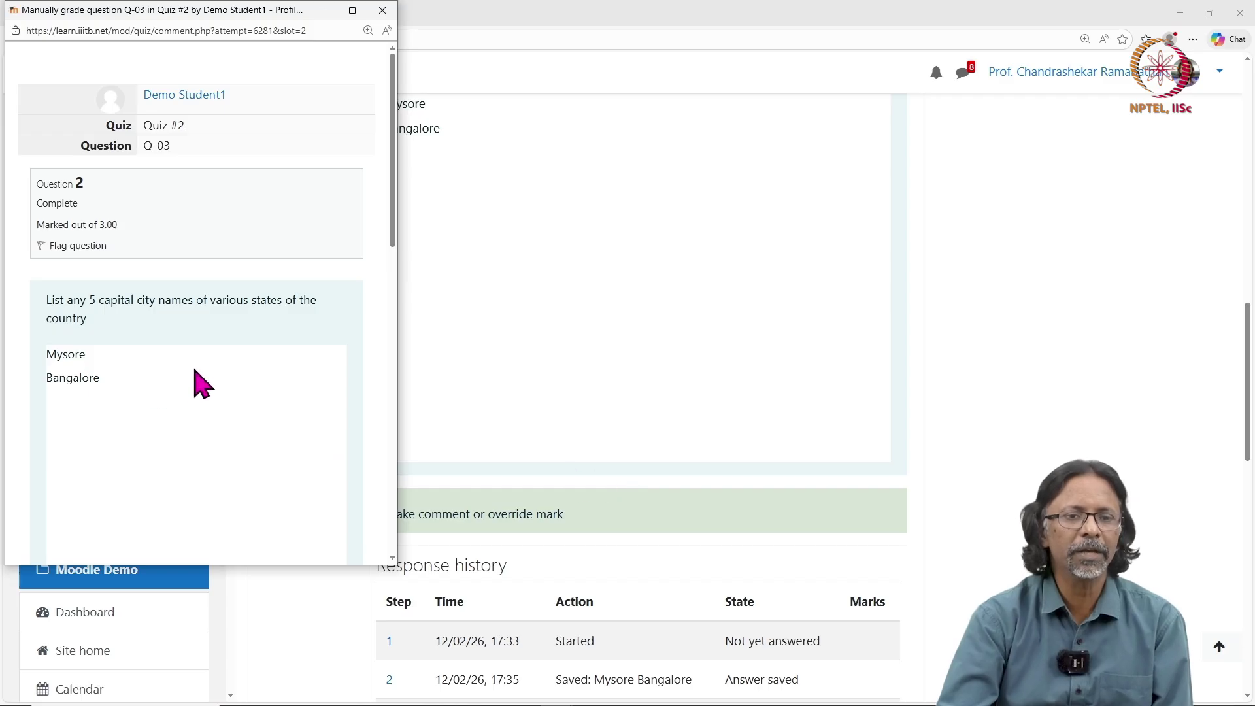
{"action": "scroll", "coordinate": [200, 384], "scroll_direction": "down", "scroll_amount": 8}
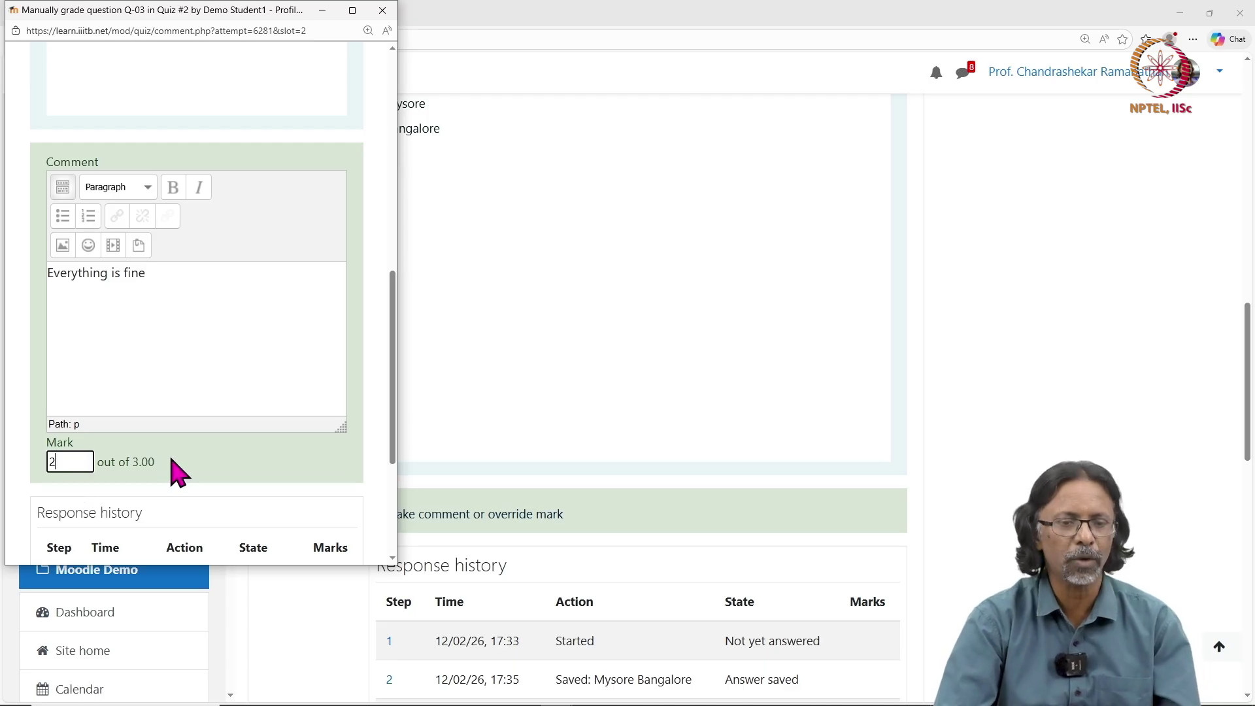
{"action": "scroll", "coordinate": [218, 458], "scroll_direction": "down", "scroll_amount": 4}
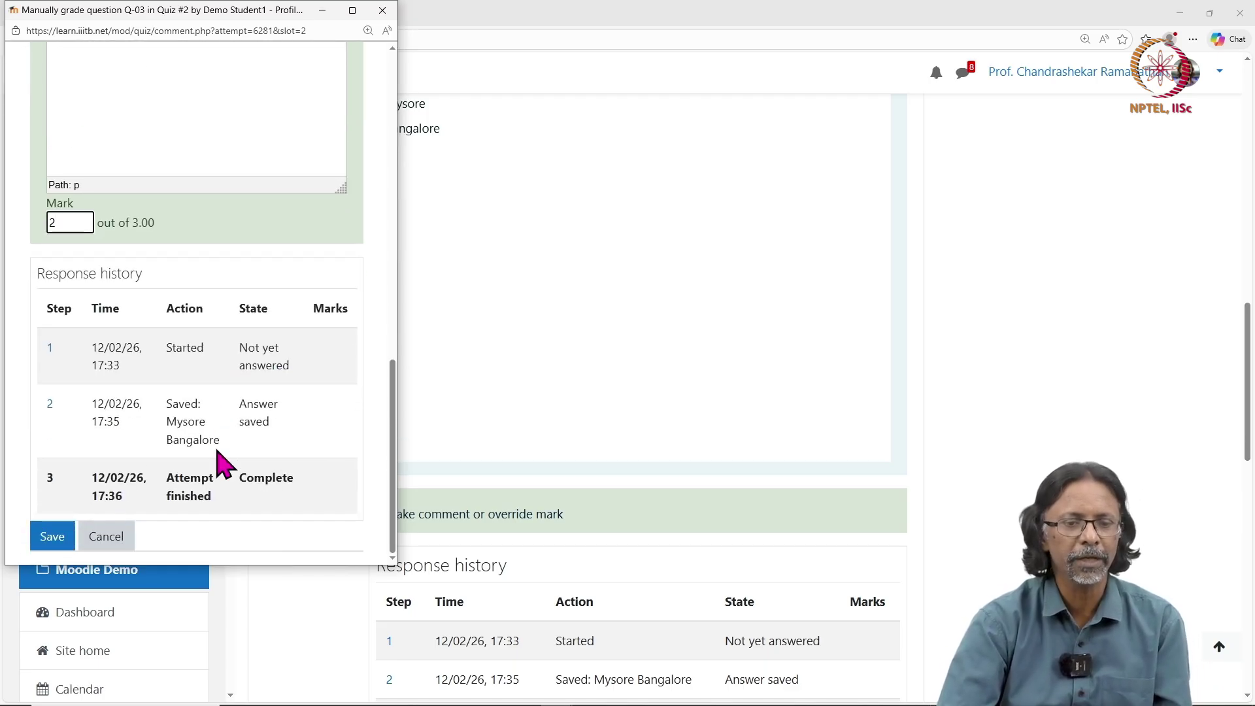
{"action": "left_click", "coordinate": [53, 536]}
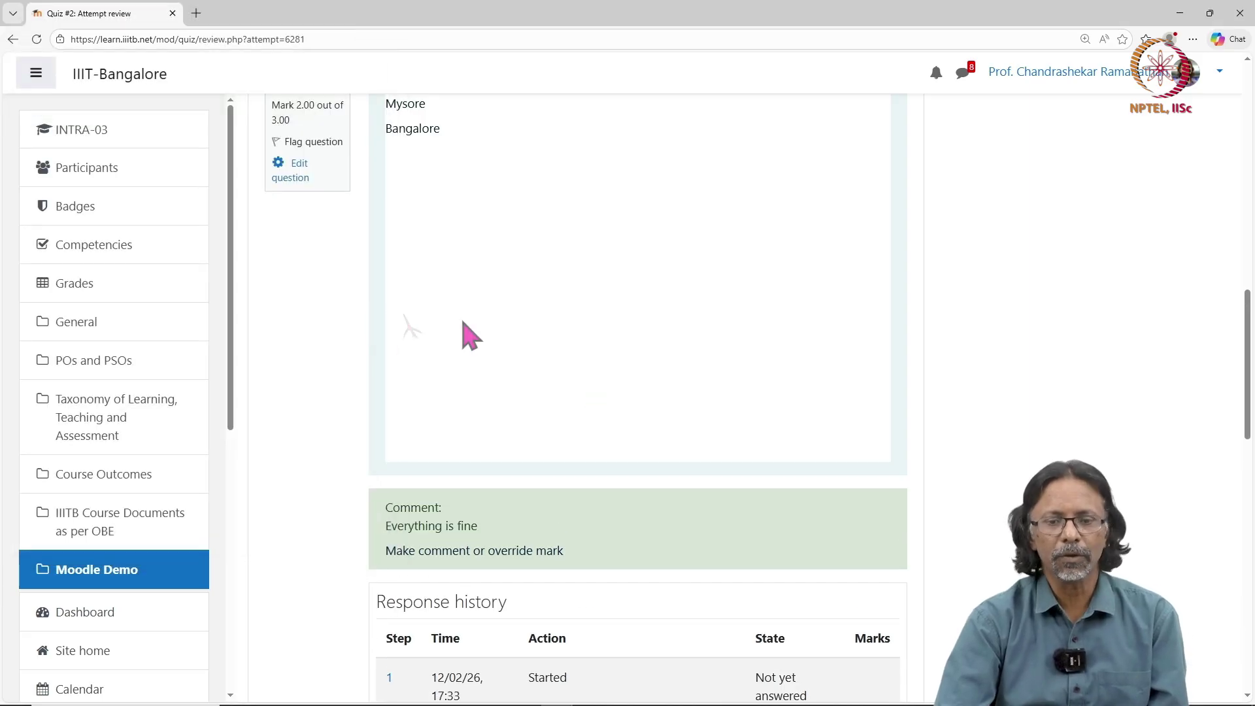
Check the question 3 response, finish the review and examine the grades in the Quiz #2 attempts report.
{"action": "scroll", "coordinate": [664, 373], "scroll_direction": "down", "scroll_amount": 6}
{"action": "scroll", "coordinate": [664, 425], "scroll_direction": "down", "scroll_amount": 8}
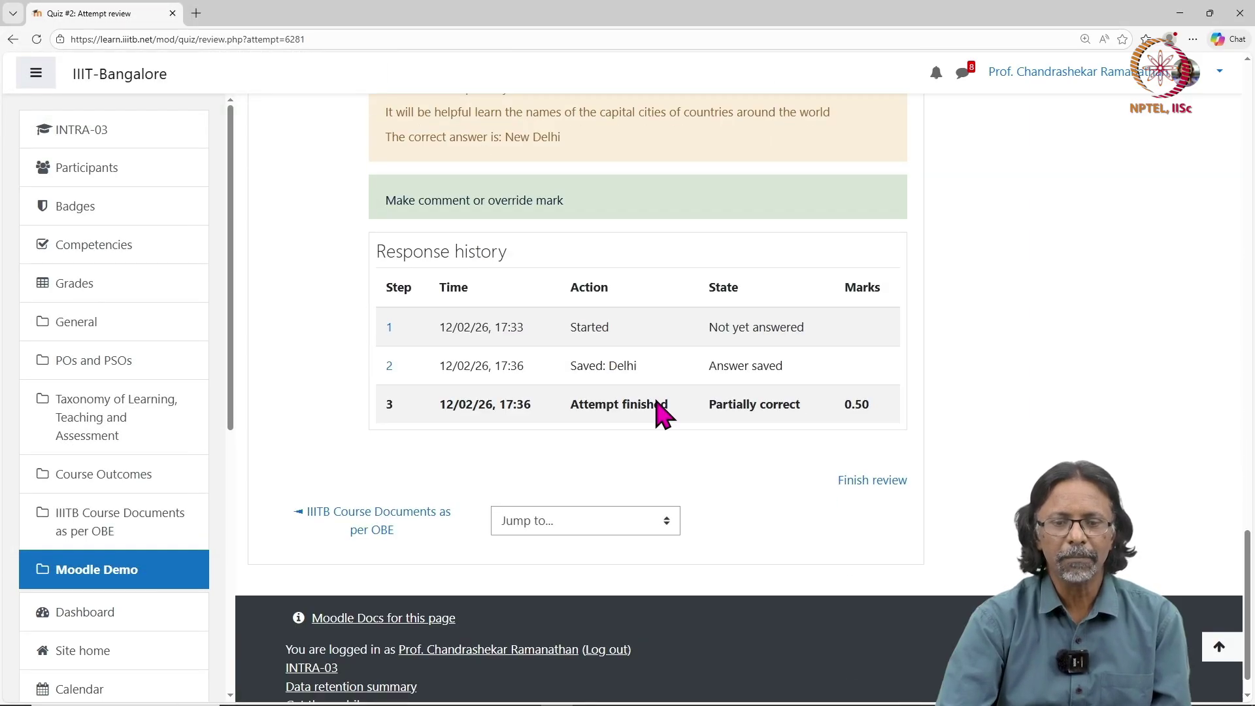
{"action": "scroll", "coordinate": [657, 409], "scroll_direction": "up", "scroll_amount": 8}
{"action": "scroll", "coordinate": [656, 412], "scroll_direction": "down", "scroll_amount": 8}
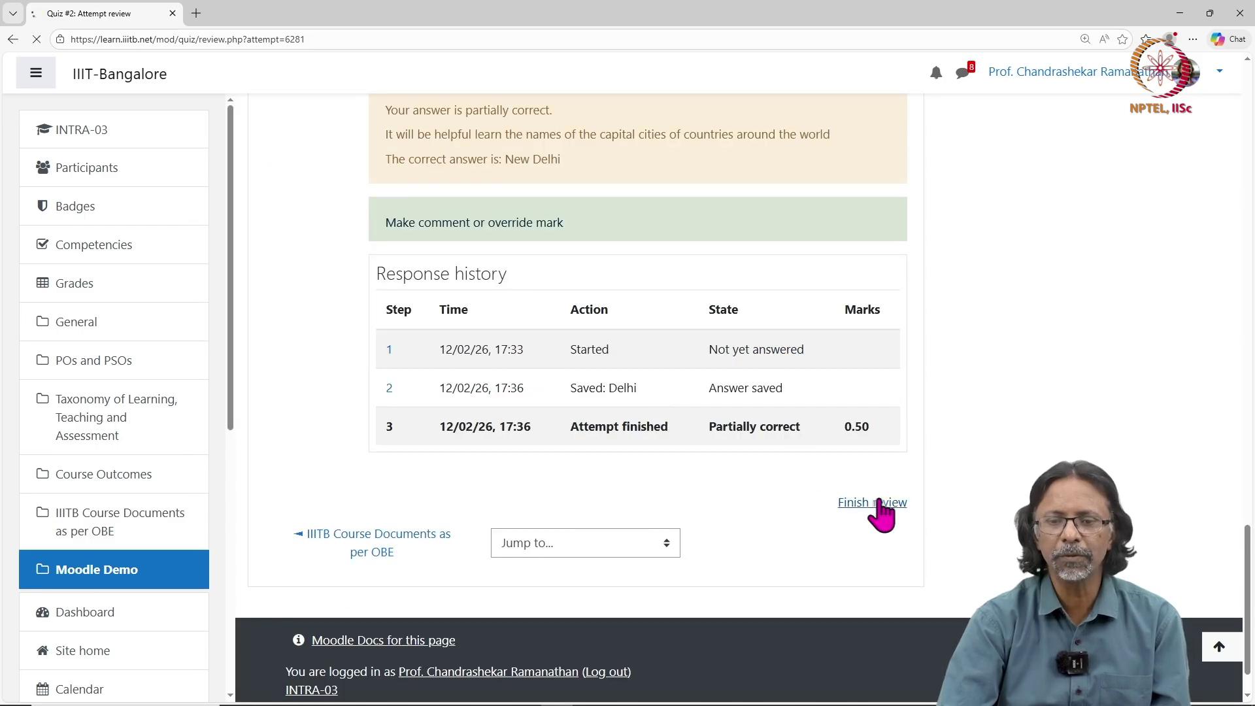
{"action": "left_click", "coordinate": [737, 508]}
{"action": "scroll", "coordinate": [592, 460], "scroll_direction": "down", "scroll_amount": 5}
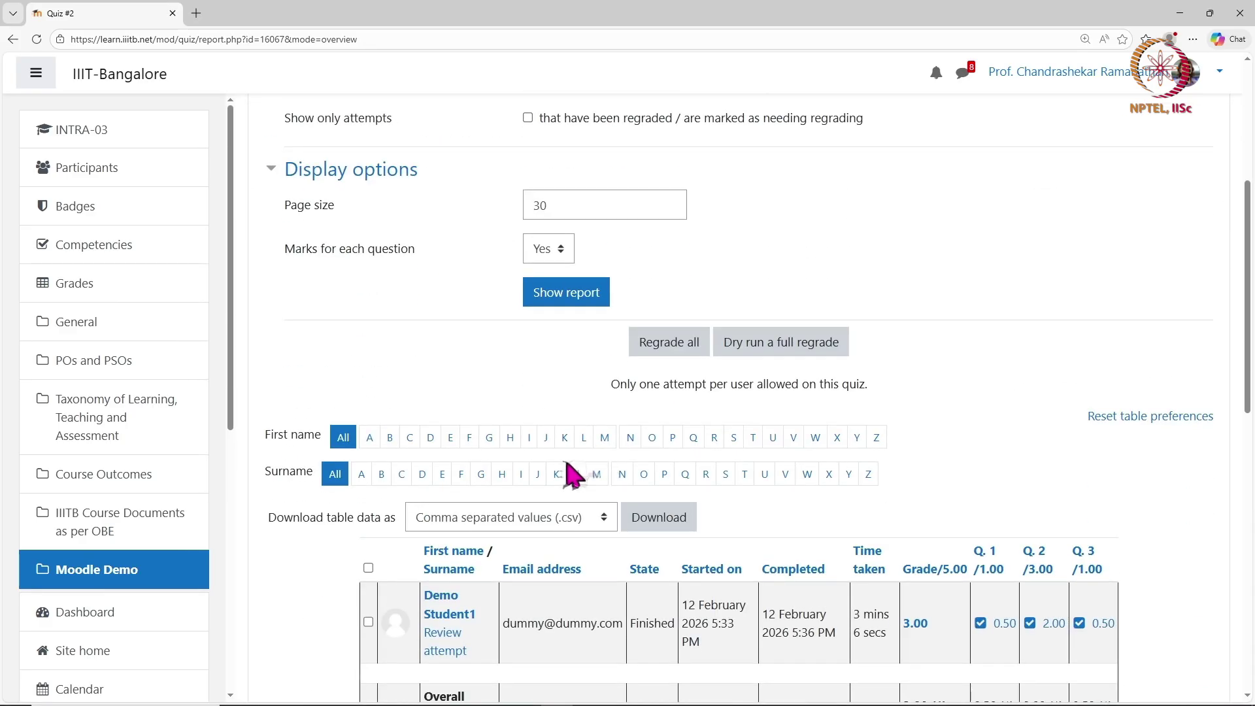
{"action": "scroll", "coordinate": [512, 476], "scroll_direction": "down", "scroll_amount": 1}
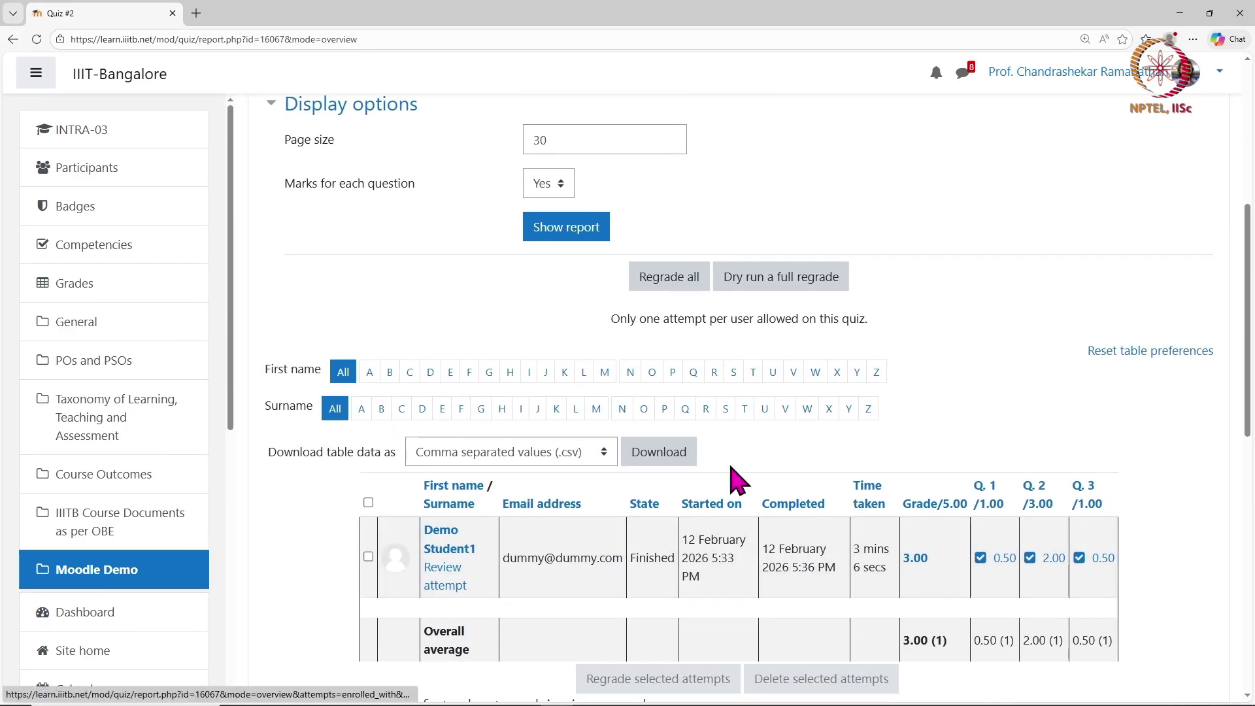
Look over the report options and set the results table's download format to Microsoft Excel (.xlsx).
{"action": "scroll", "coordinate": [736, 477], "scroll_direction": "up", "scroll_amount": 6}
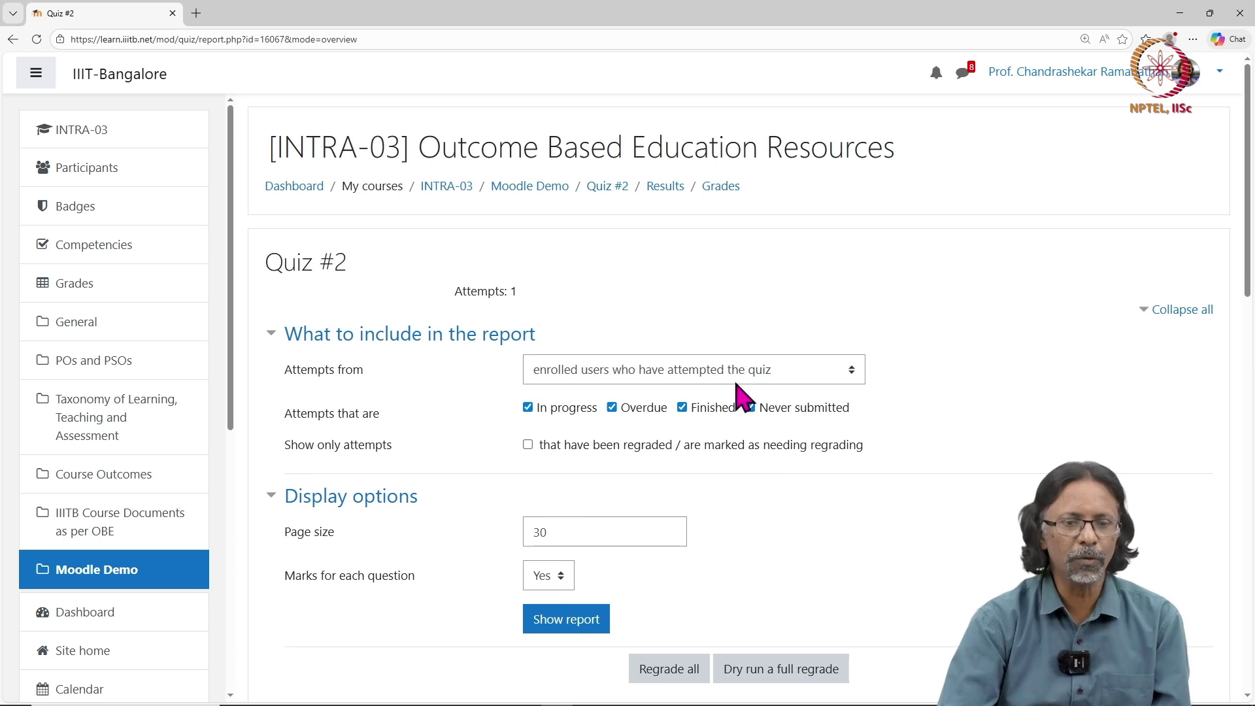
{"action": "scroll", "coordinate": [620, 366], "scroll_direction": "down", "scroll_amount": 2}
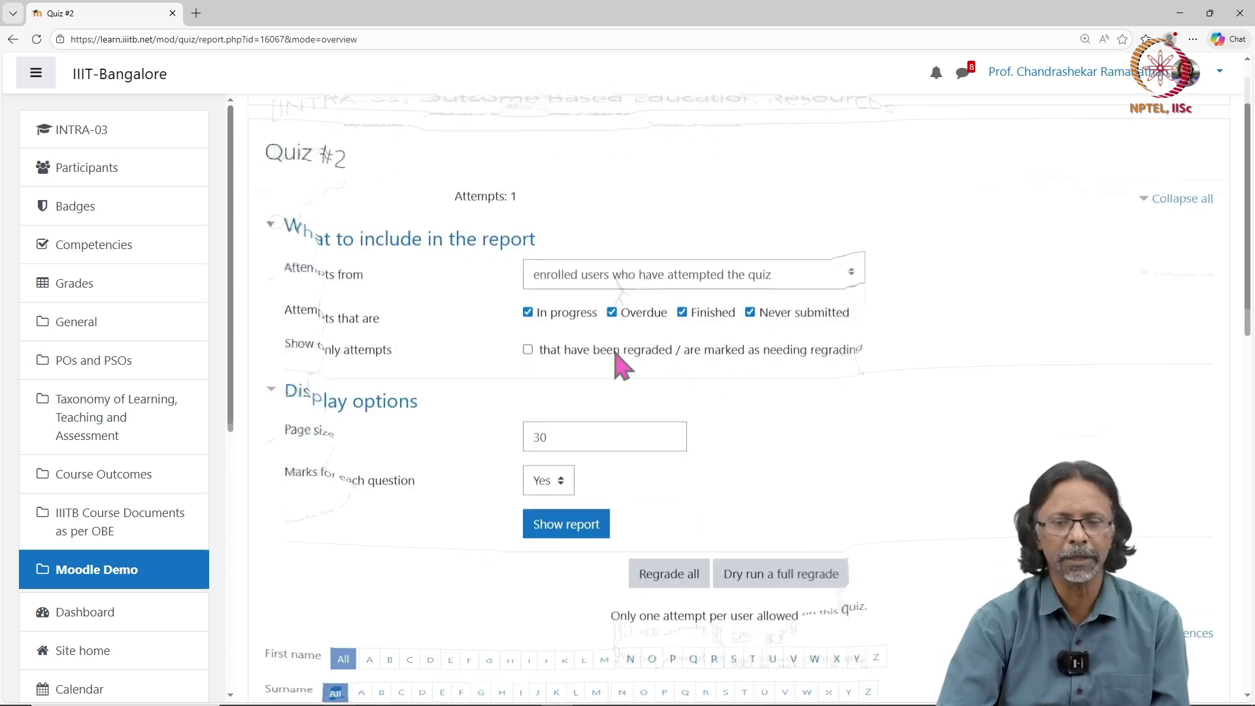
{"action": "scroll", "coordinate": [615, 353], "scroll_direction": "down", "scroll_amount": 6}
{"action": "scroll", "coordinate": [616, 337], "scroll_direction": "up", "scroll_amount": 4}
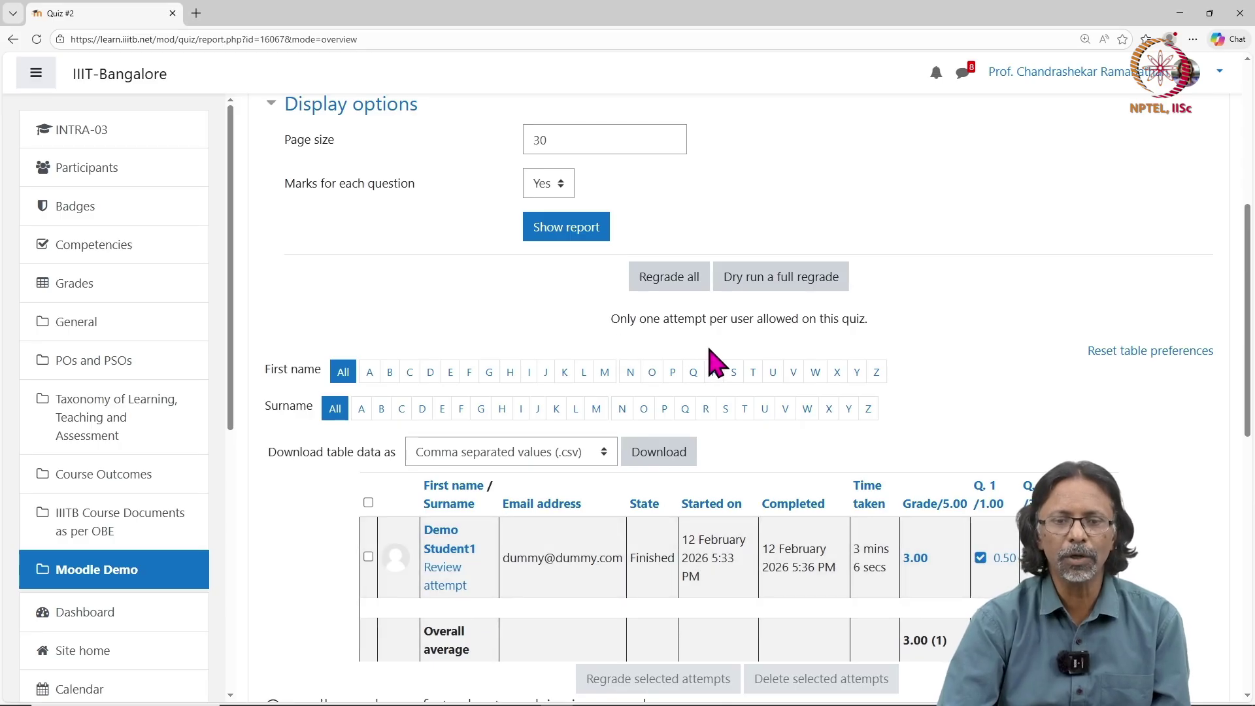
{"action": "scroll", "coordinate": [712, 353], "scroll_direction": "down", "scroll_amount": 2}
{"action": "left_click", "coordinate": [536, 325]}
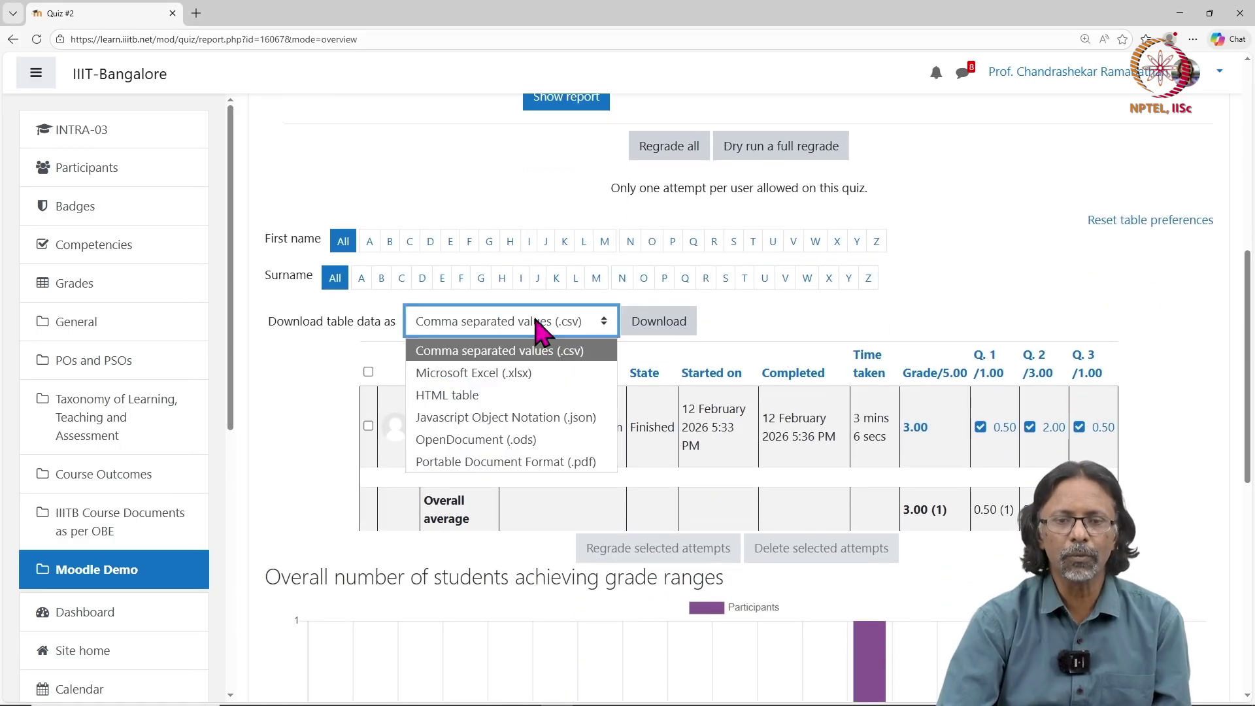
{"action": "left_click", "coordinate": [535, 385]}
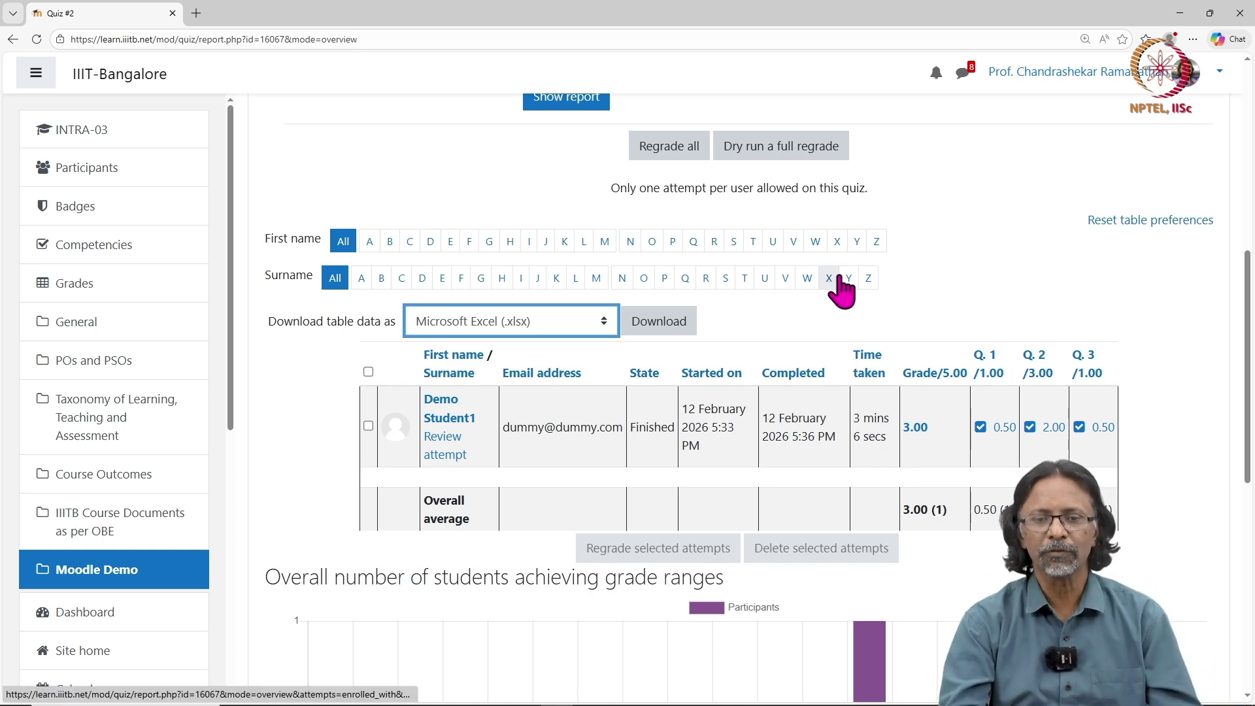
Return to the Quiz #2 page, then switch to the demo student's session and open Quiz #2 at the previous attempts summary.
{"action": "key", "text": "alt+Left"}
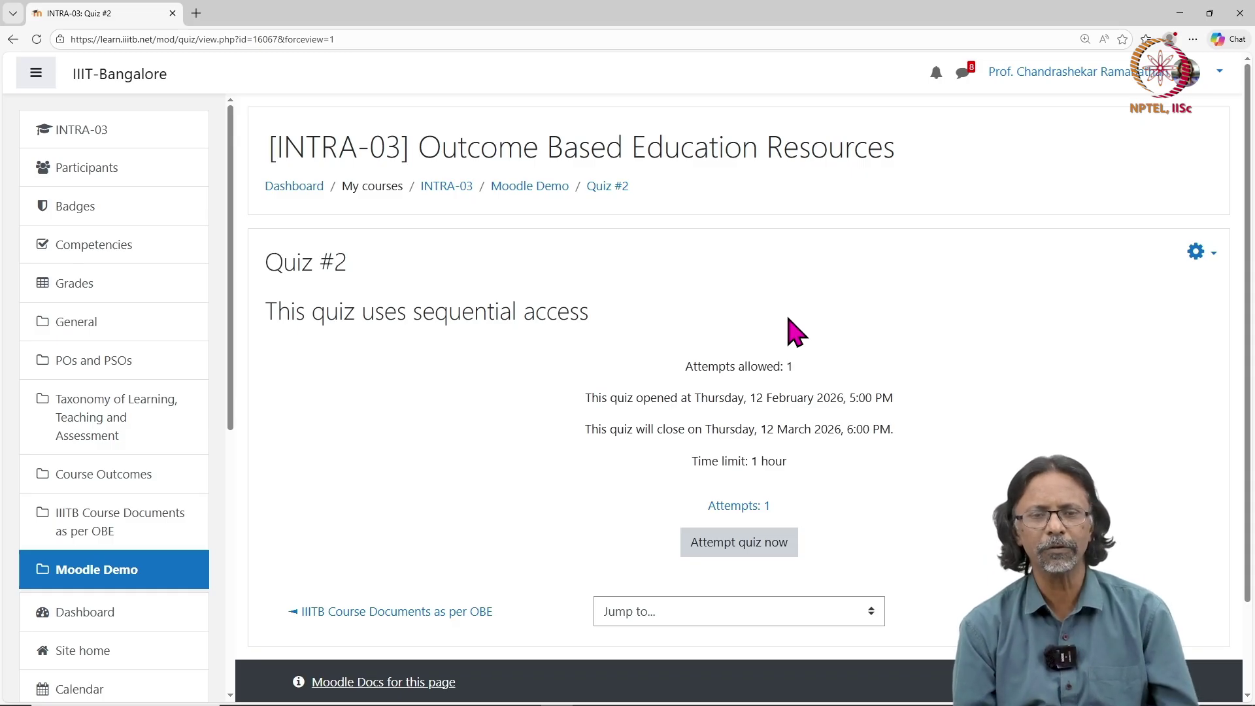
{"action": "key", "text": "alt+Tab"}
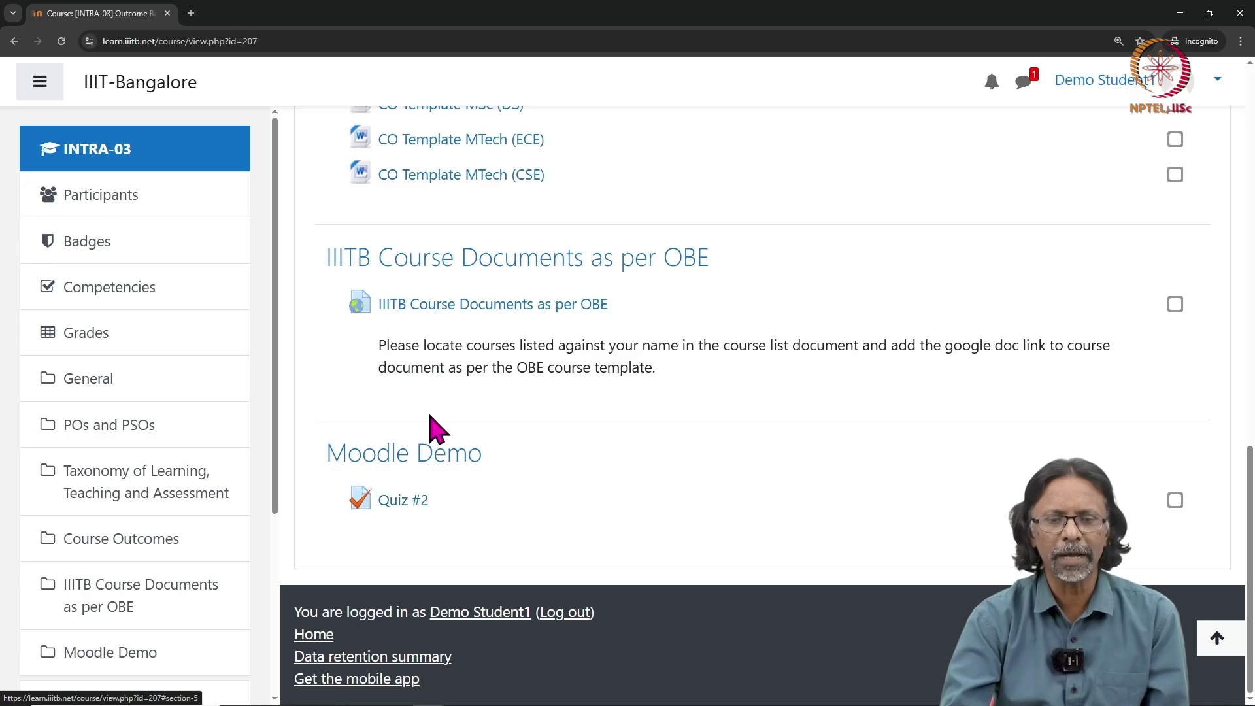
{"action": "left_click", "coordinate": [414, 509]}
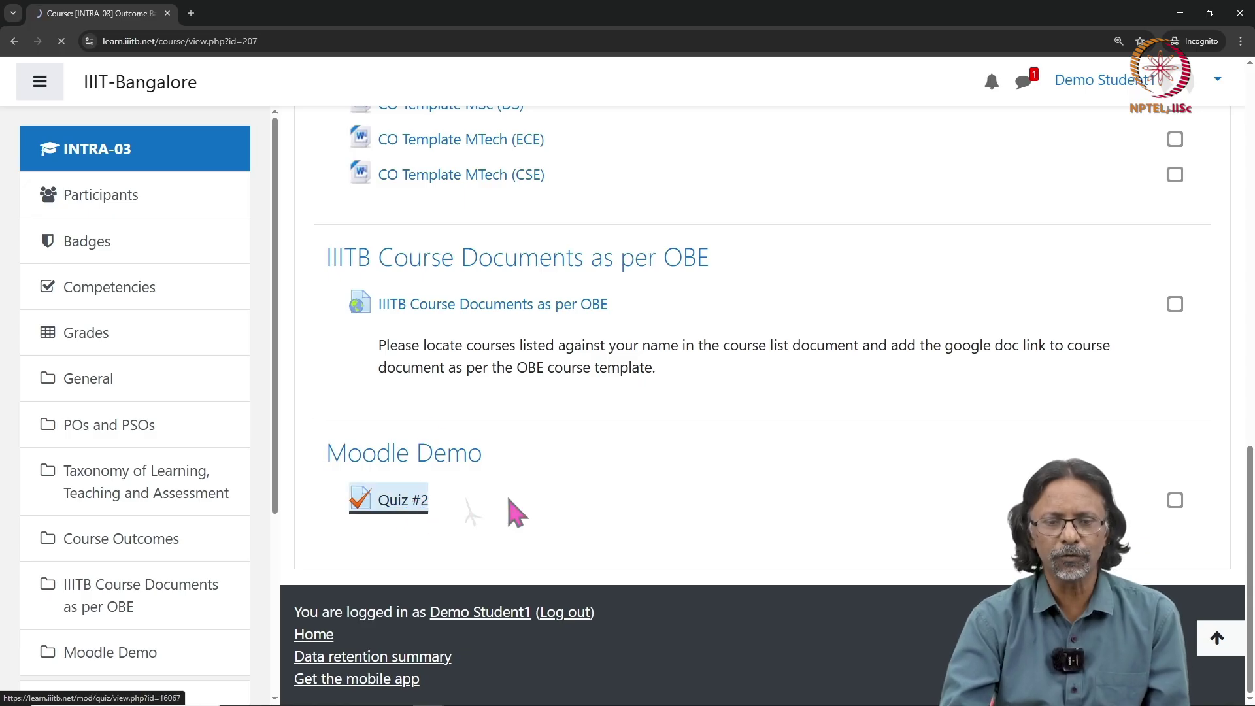
{"action": "scroll", "coordinate": [655, 509], "scroll_direction": "down", "scroll_amount": 4}
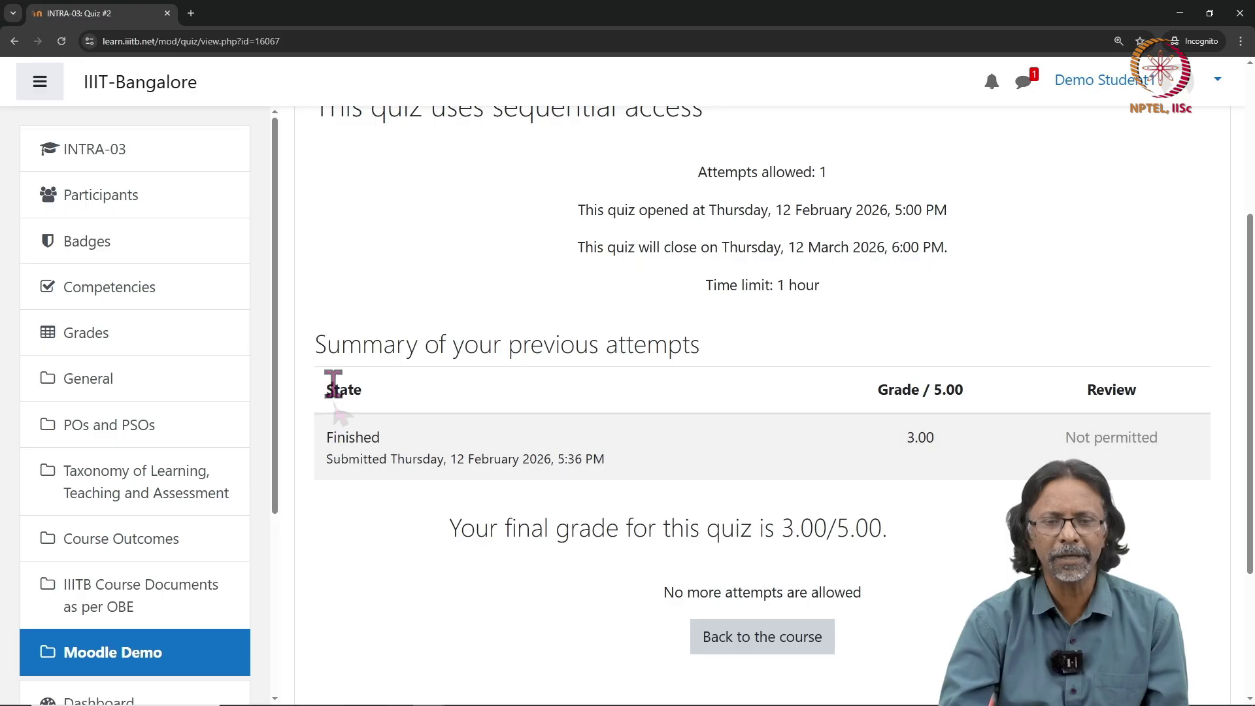
Examine the student's previous attempts summary, the quiz title and opening time, and the grade awarded for the attempt.
{"action": "left_click_drag", "start_coordinate": [325, 352], "coordinate": [980, 481]}
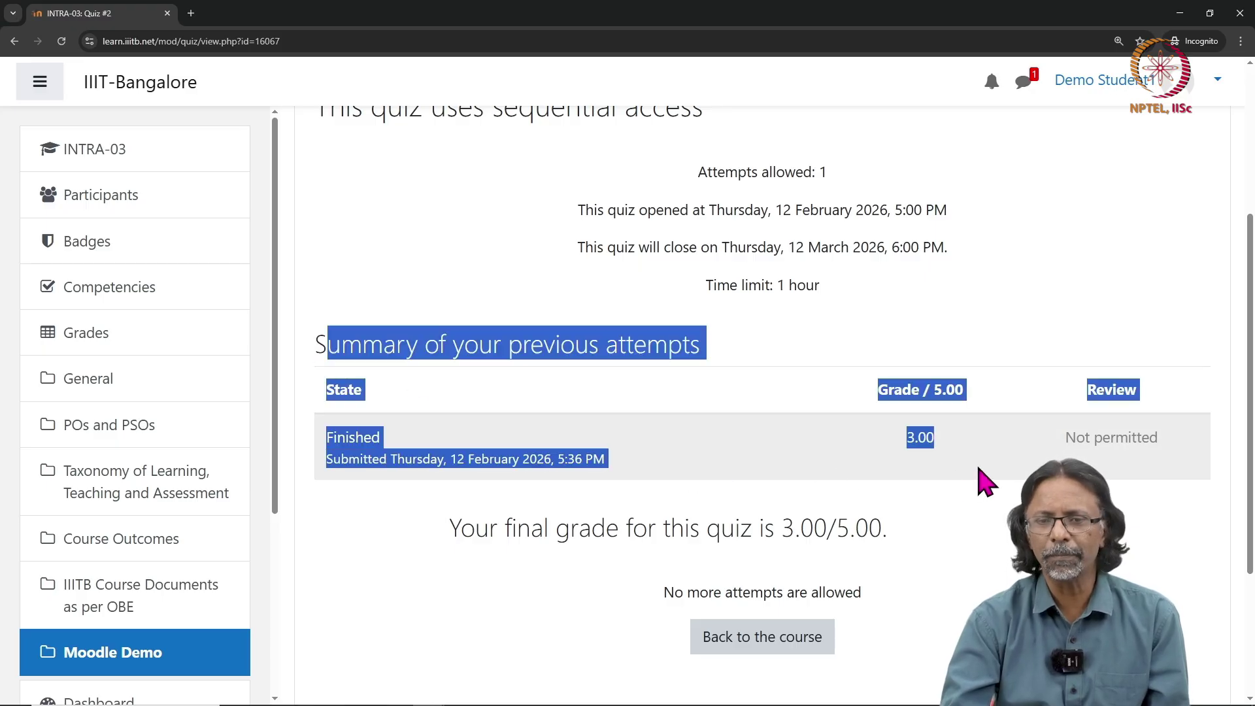
{"action": "scroll", "coordinate": [772, 468], "scroll_direction": "up", "scroll_amount": 4}
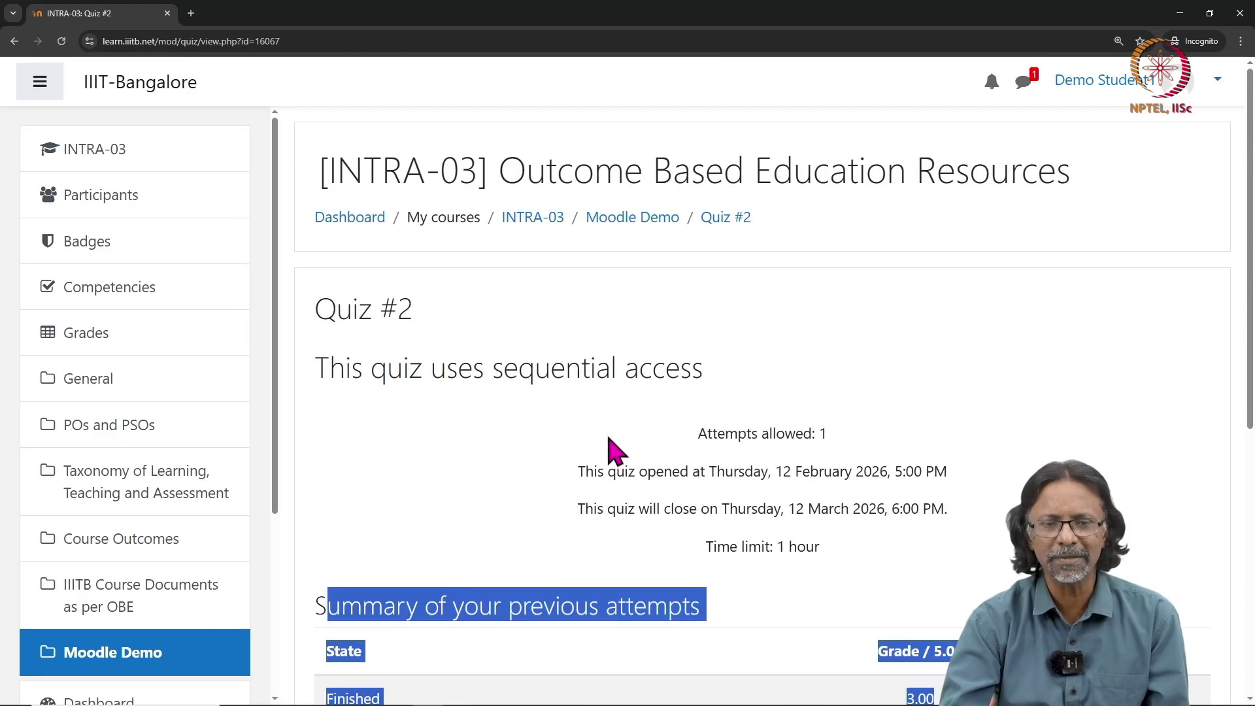
{"action": "left_click_drag", "start_coordinate": [314, 302], "coordinate": [429, 327]}
{"action": "scroll", "coordinate": [482, 420], "scroll_direction": "down", "scroll_amount": 3}
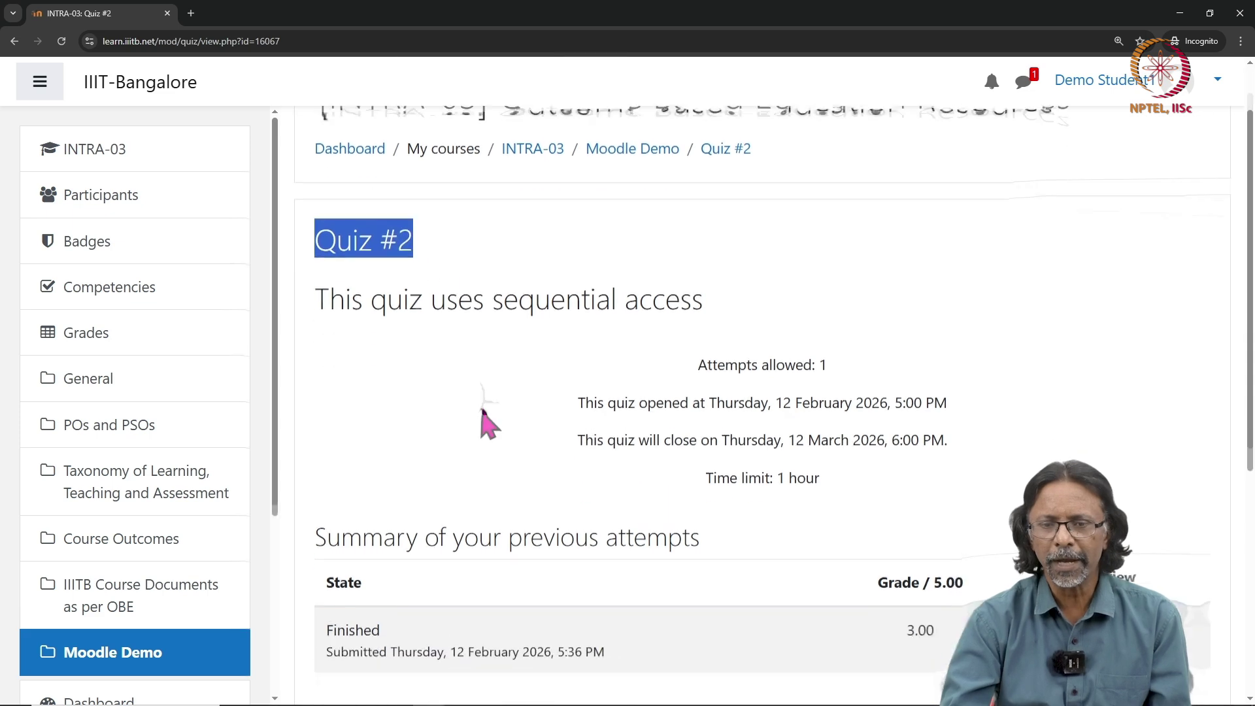
{"action": "left_click_drag", "start_coordinate": [575, 312], "coordinate": [941, 275]}
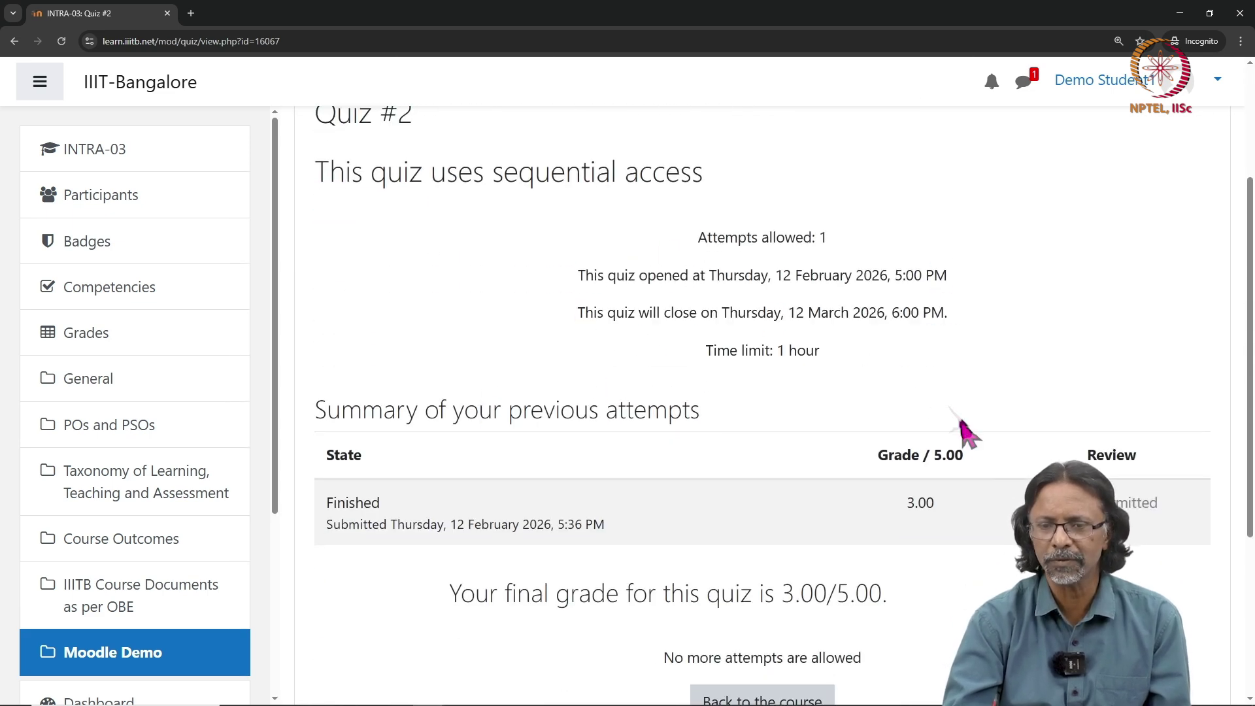
{"action": "left_click_drag", "start_coordinate": [891, 518], "coordinate": [988, 523]}
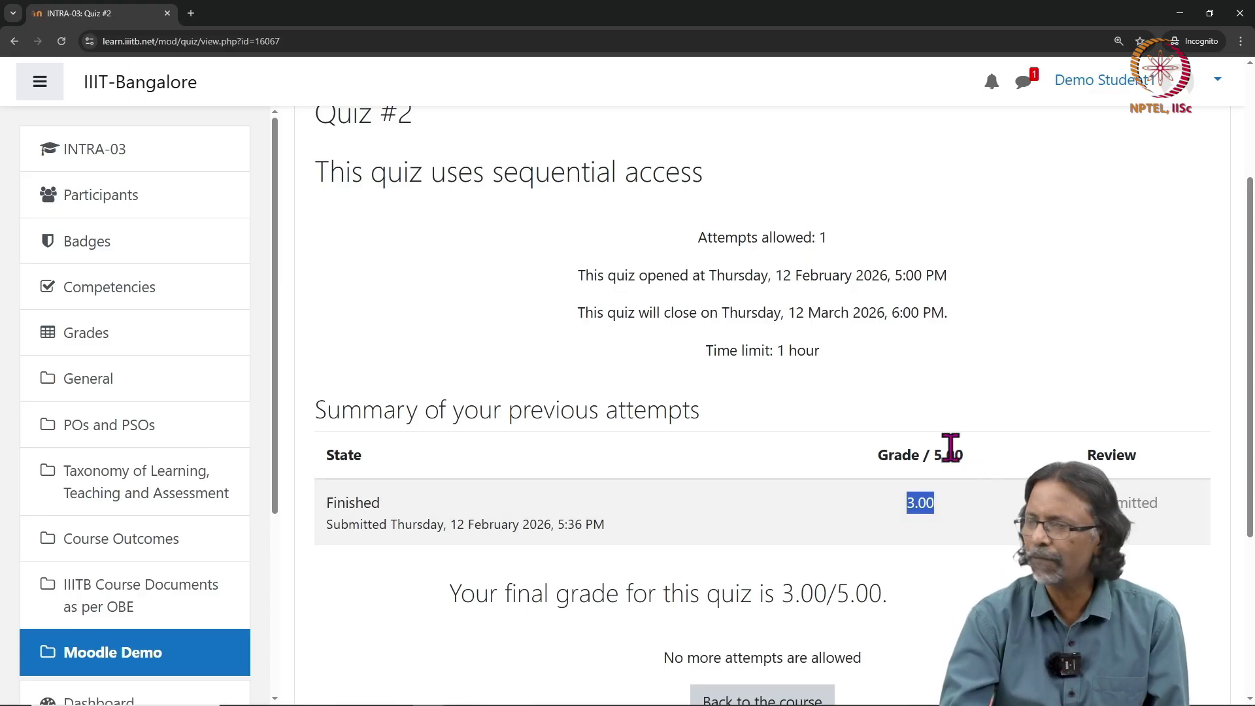
Examine the final grade statement and the note on further attempts below the attempts summary.
{"action": "scroll", "coordinate": [789, 520], "scroll_direction": "down", "scroll_amount": 1}
{"action": "scroll", "coordinate": [791, 523], "scroll_direction": "down", "scroll_amount": 1}
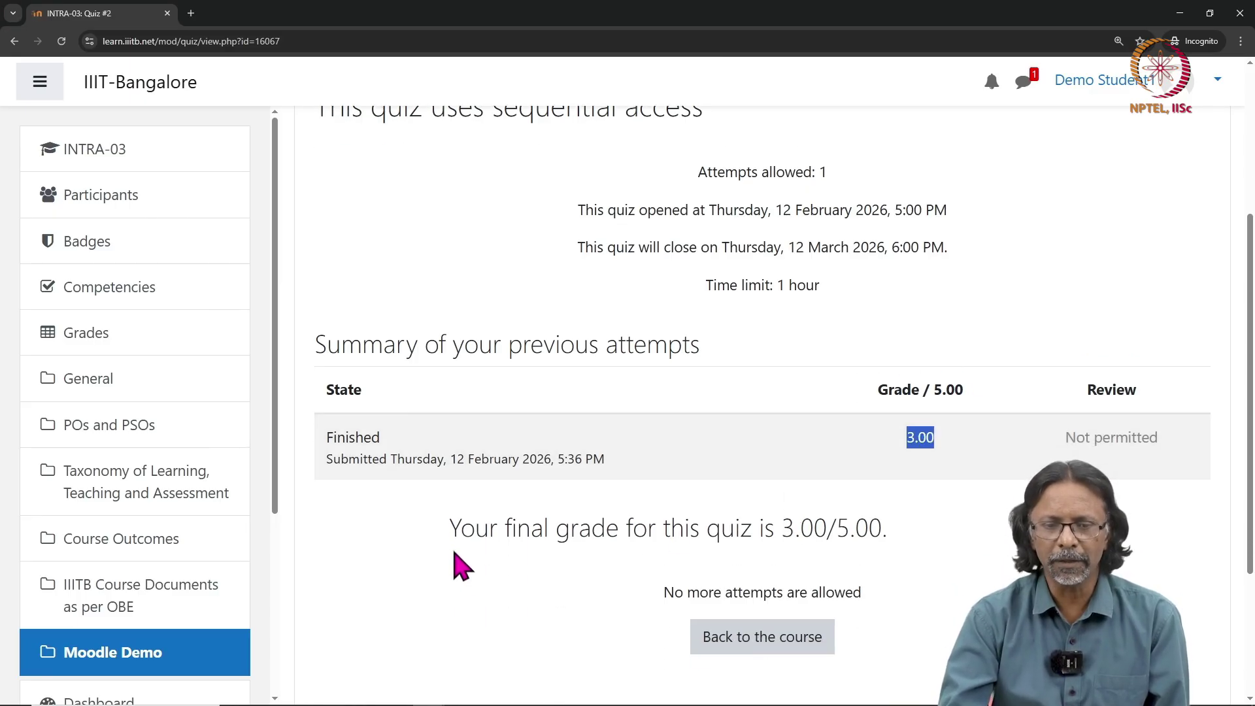
{"action": "left_click_drag", "start_coordinate": [461, 528], "coordinate": [905, 542]}
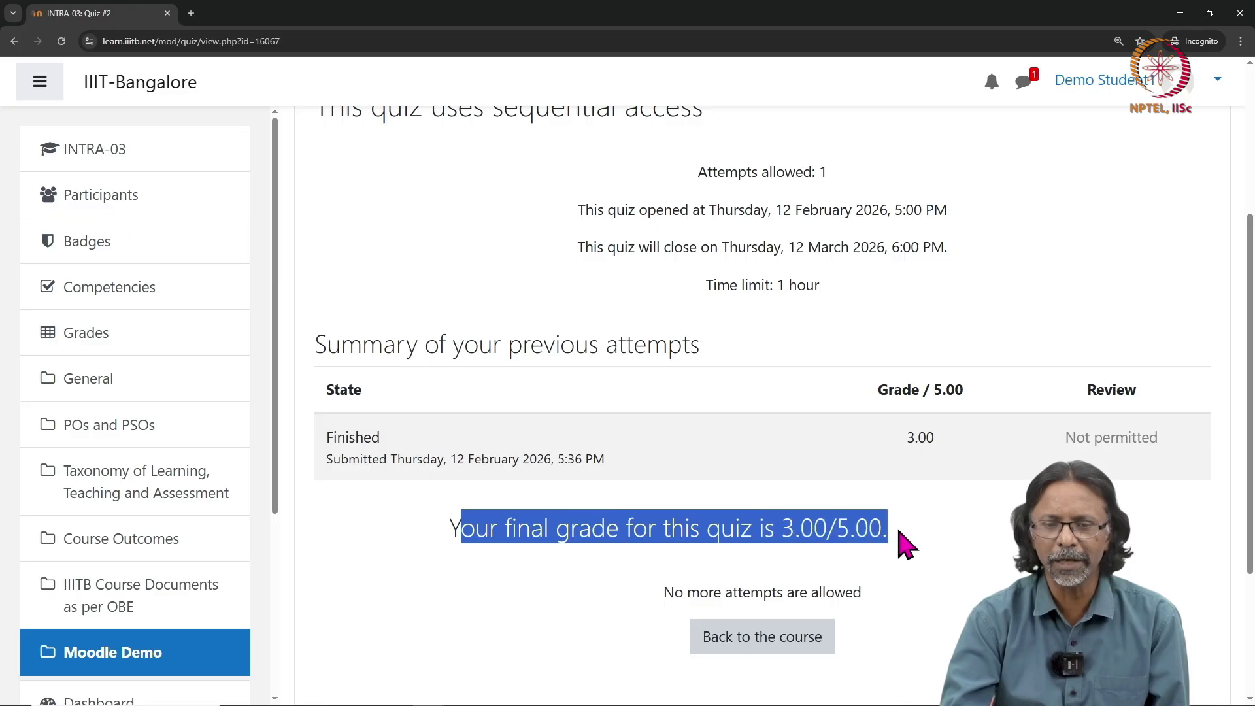
{"action": "left_click_drag", "start_coordinate": [657, 593], "coordinate": [910, 605]}
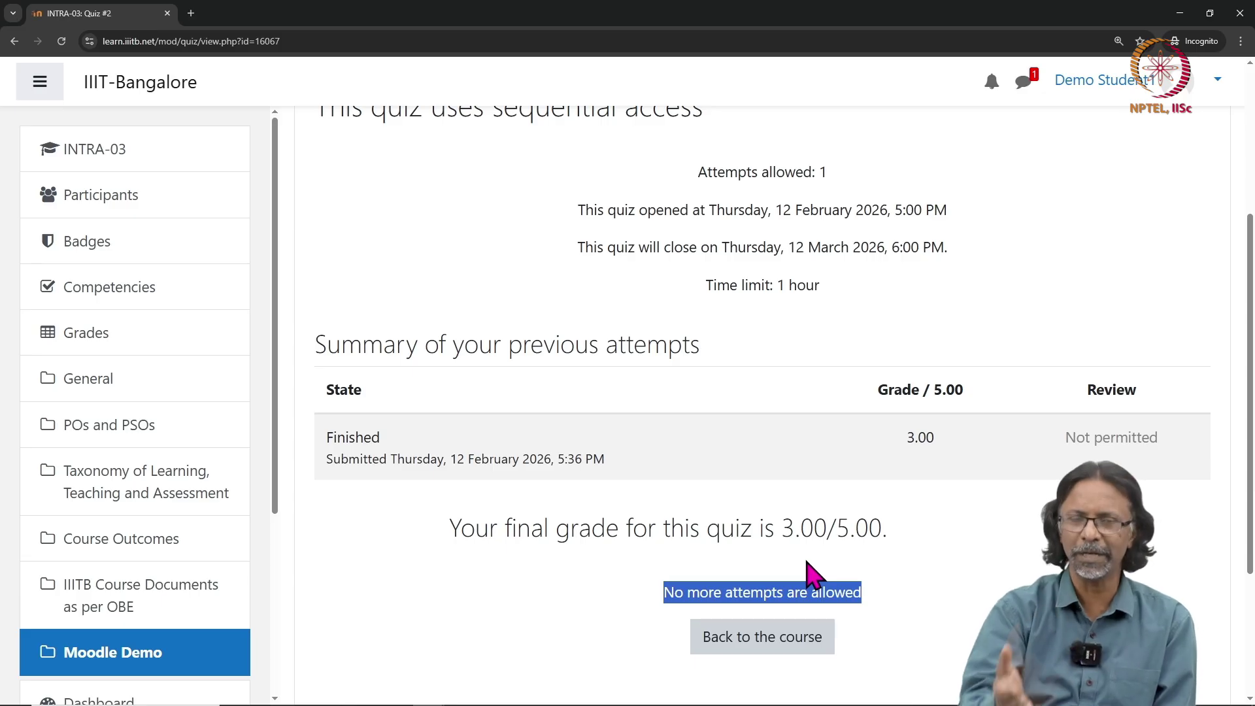
{"action": "left_click_drag", "start_coordinate": [782, 526], "coordinate": [824, 526]}
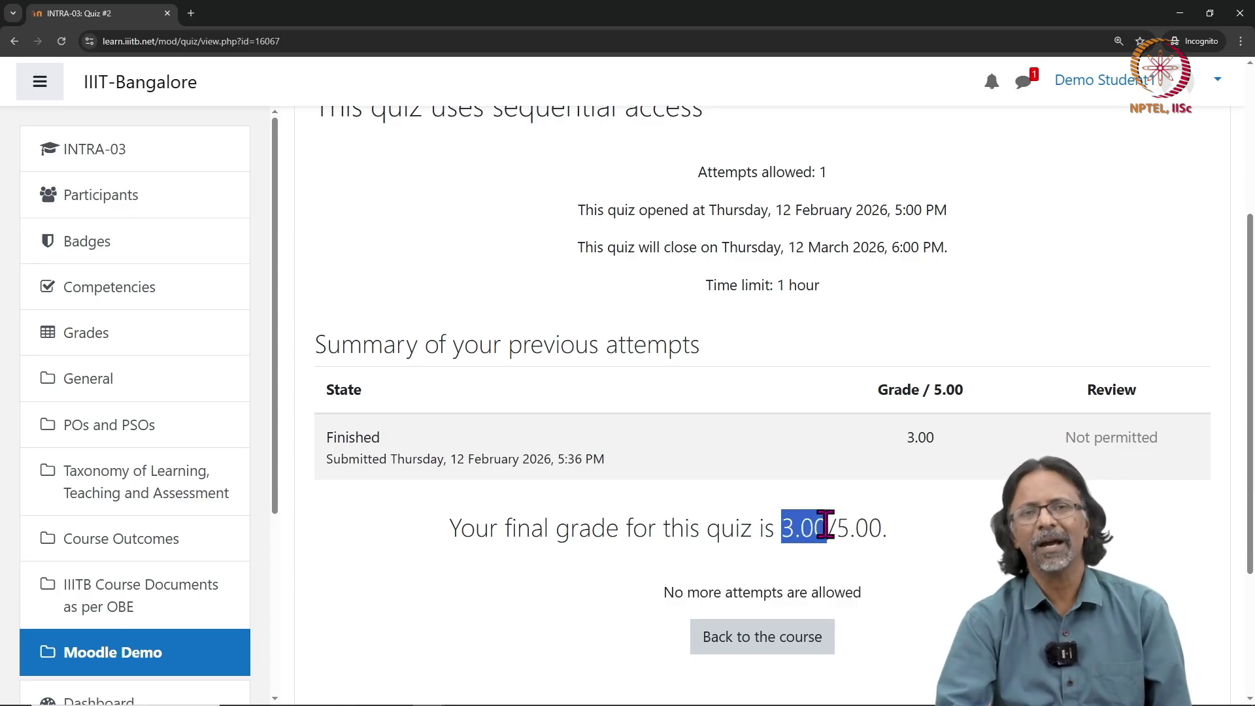
{"action": "left_click_drag", "start_coordinate": [450, 529], "coordinate": [888, 528]}
{"action": "left_click", "coordinate": [956, 548]}
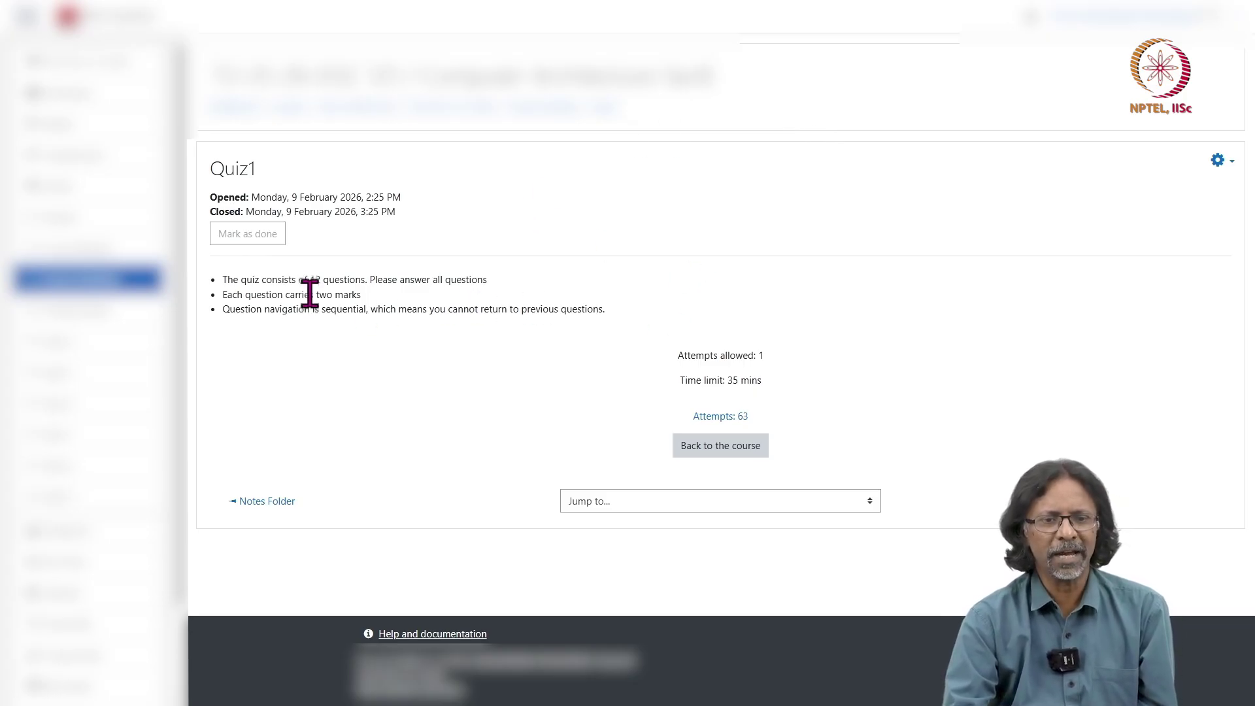
Examine Quiz1's instructions on the number of questions and marks per question, and look over the quiz's administration options.
{"action": "left_click_drag", "start_coordinate": [310, 280], "coordinate": [368, 281]}
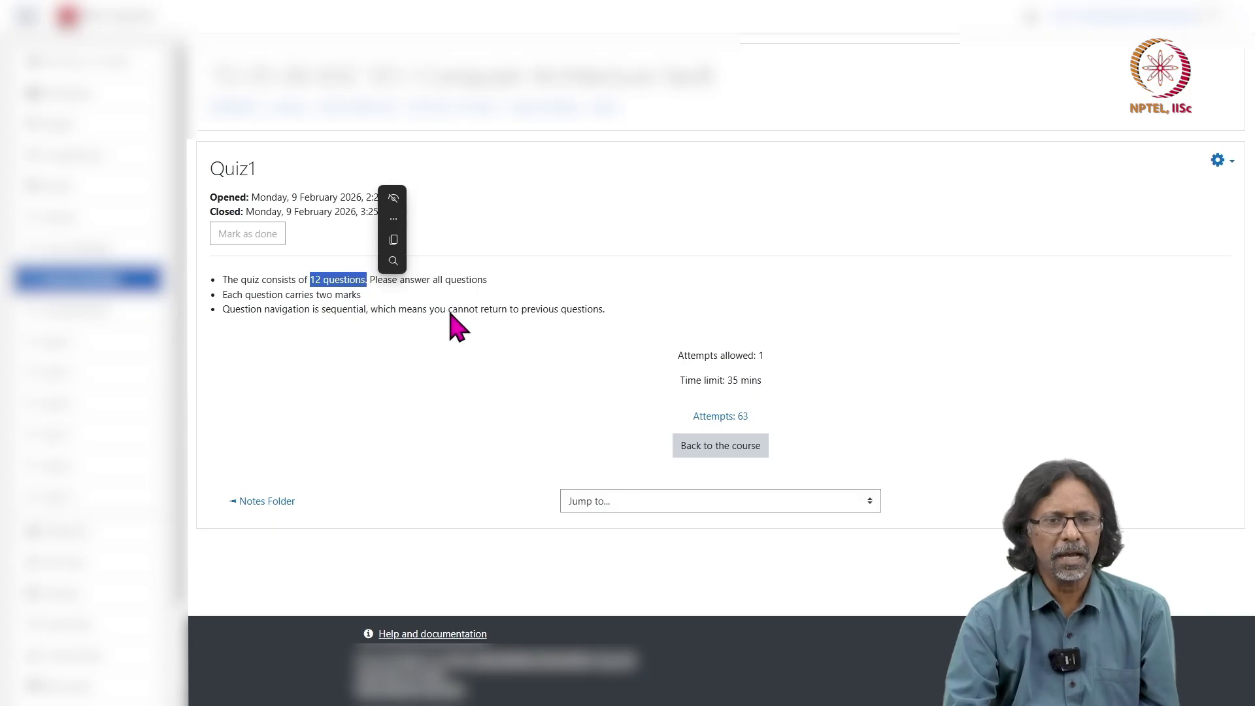
{"action": "left_click", "coordinate": [288, 295]}
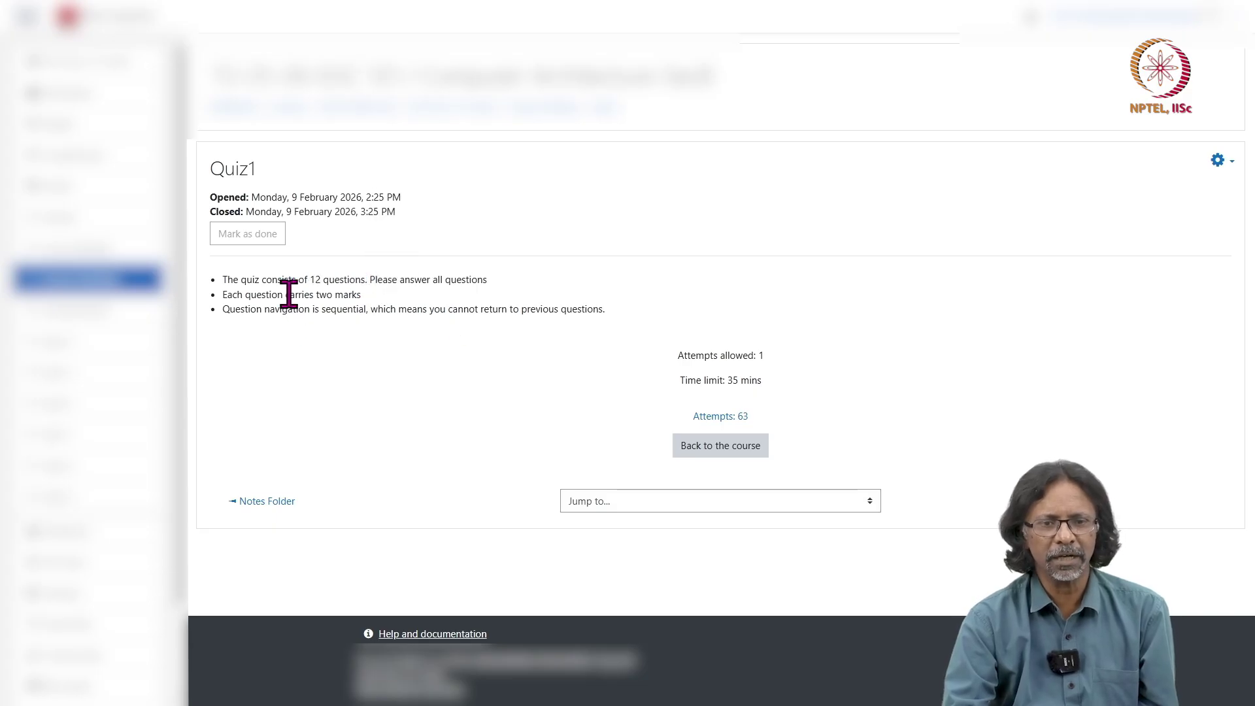
{"action": "left_click_drag", "start_coordinate": [288, 294], "coordinate": [363, 296]}
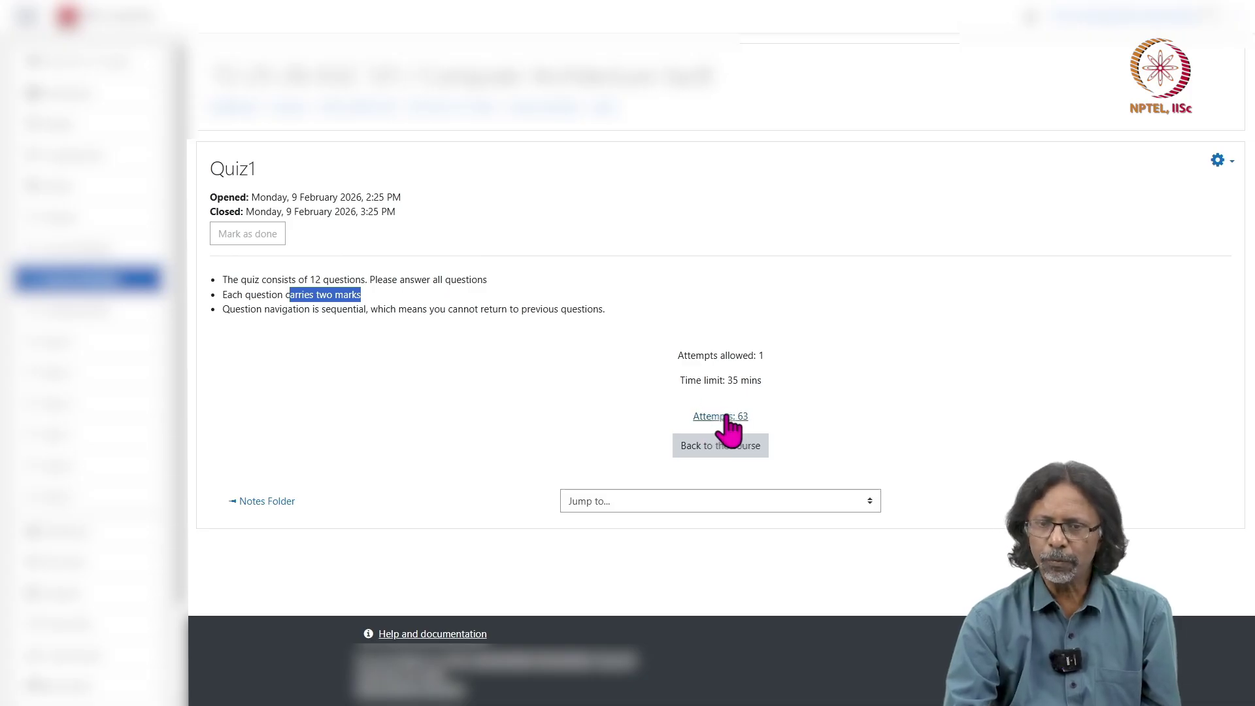
{"action": "left_click", "coordinate": [1220, 162]}
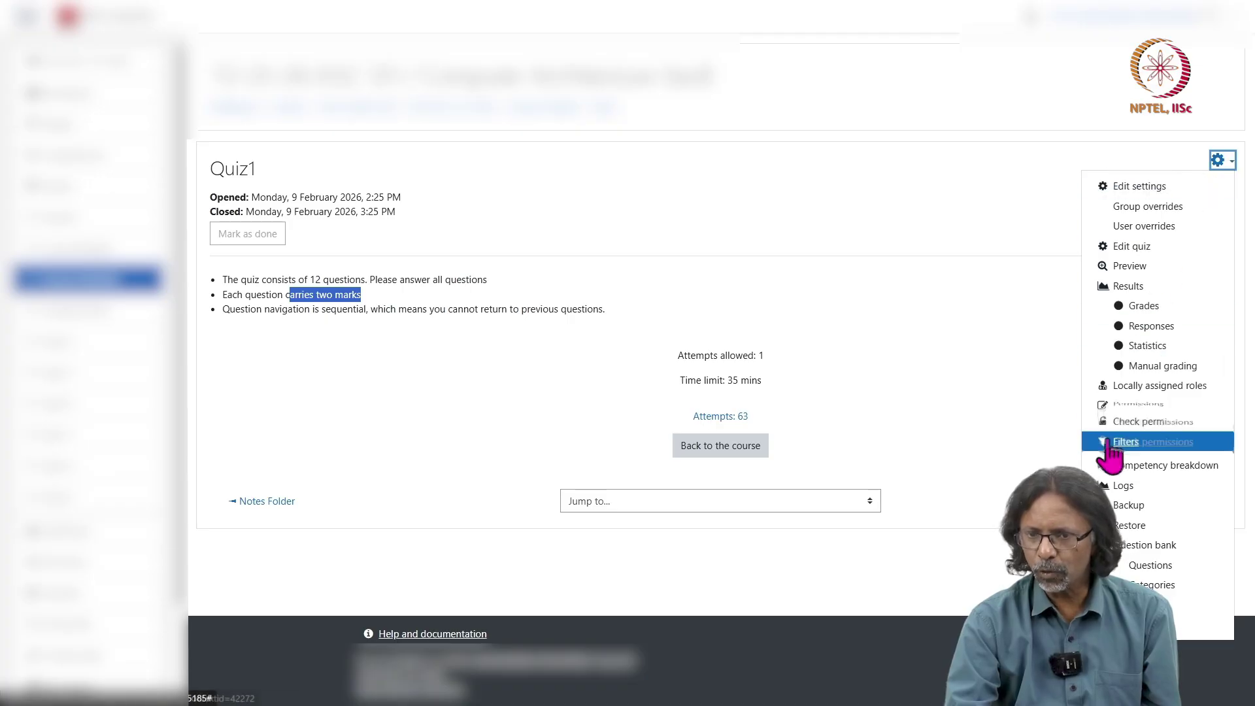
{"action": "left_click", "coordinate": [985, 338]}
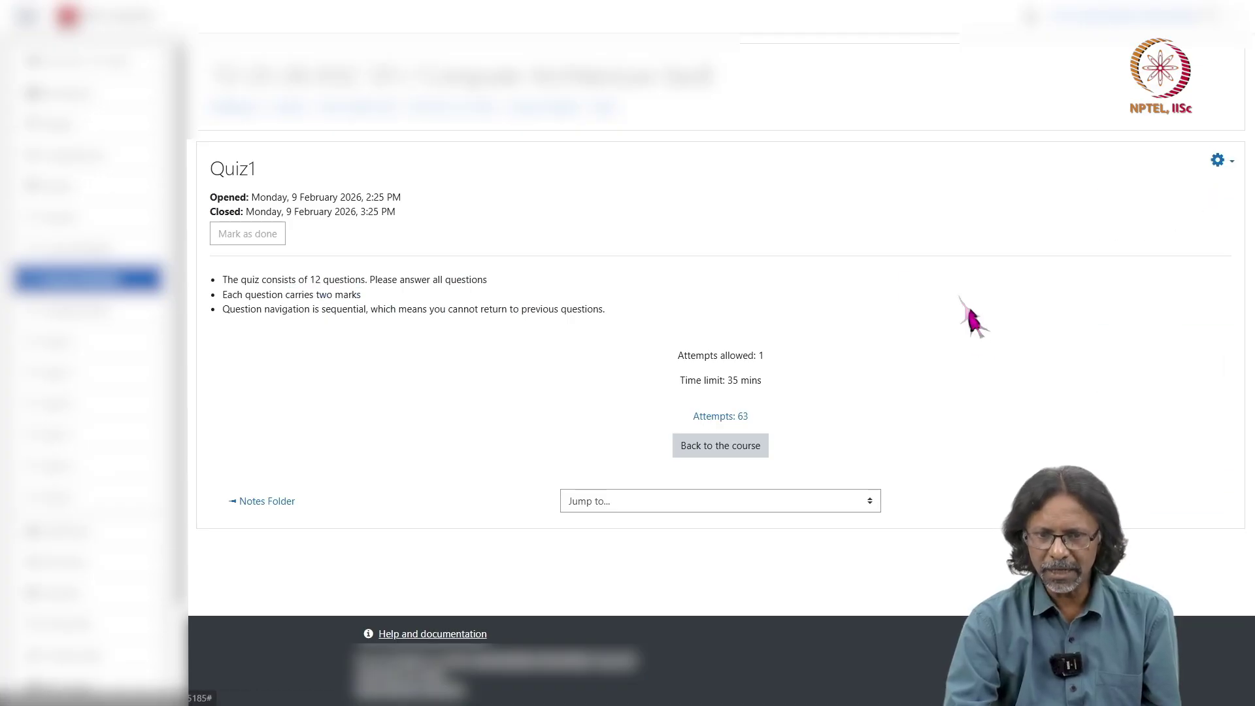
Open Quiz1's attempts report and look over the students' overall grades and per-question marks.
{"action": "left_click", "coordinate": [721, 418]}
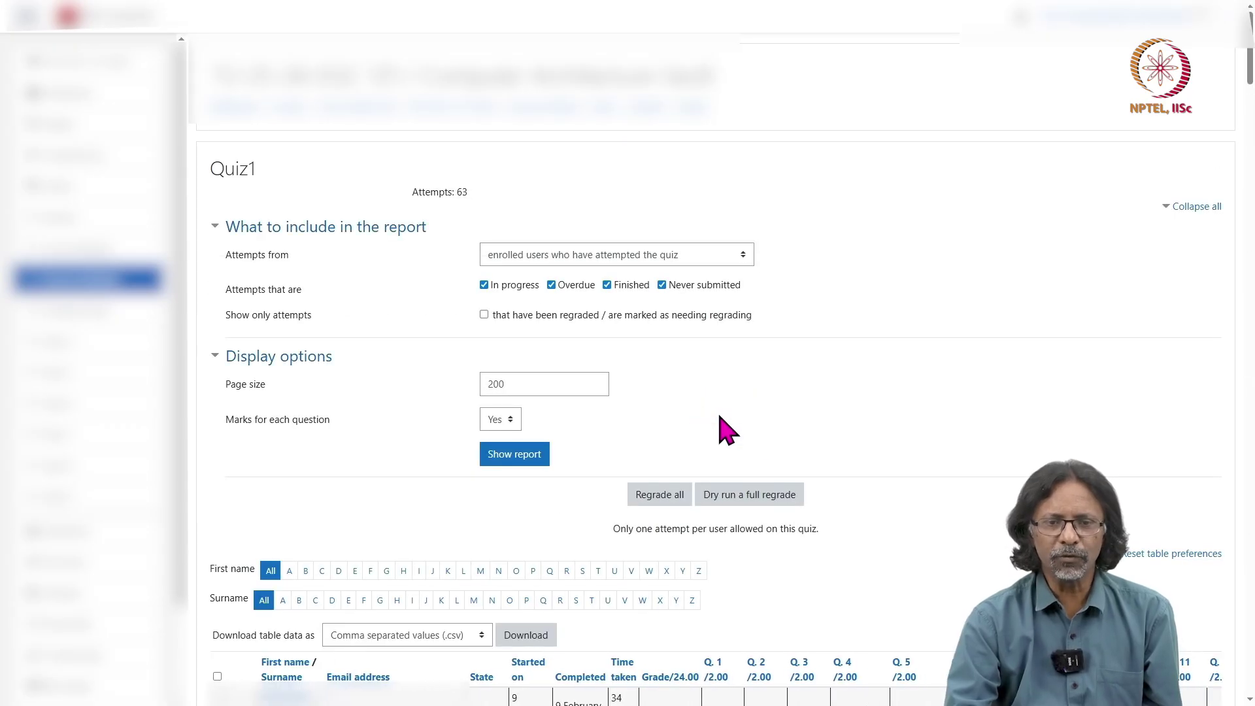
{"action": "scroll", "coordinate": [722, 417], "scroll_direction": "down", "scroll_amount": 7}
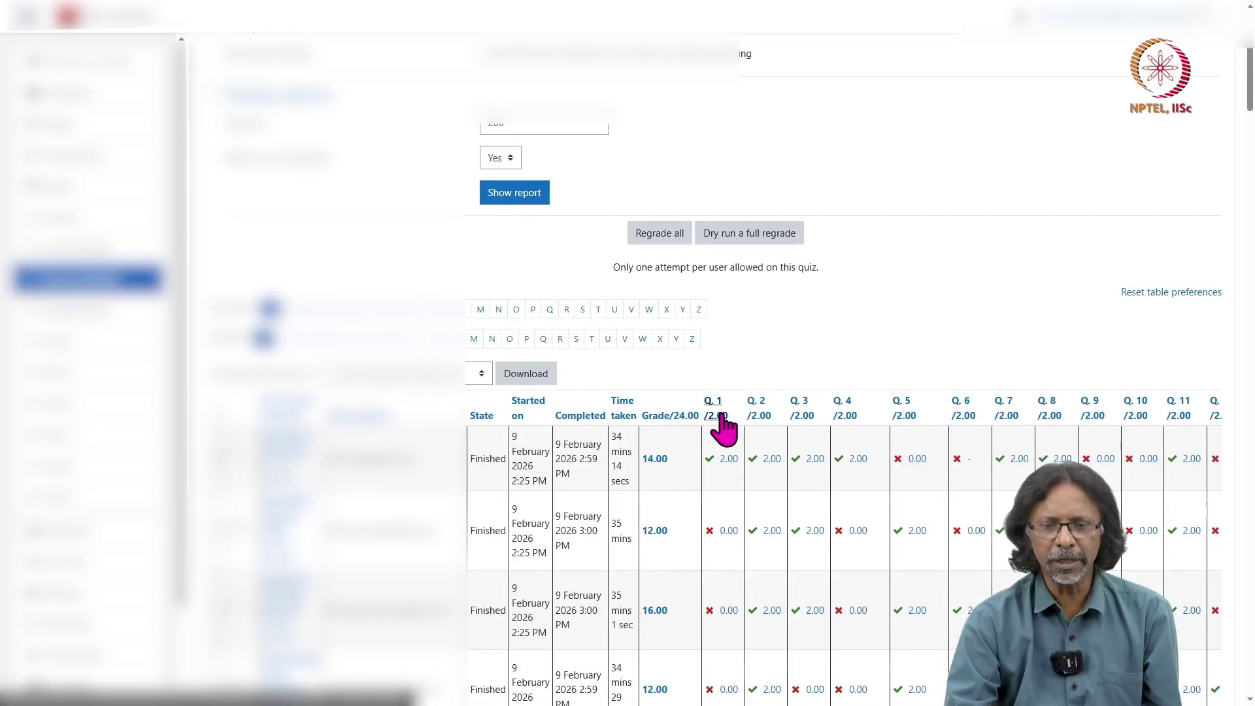
{"action": "scroll", "coordinate": [724, 411], "scroll_direction": "down", "scroll_amount": 4}
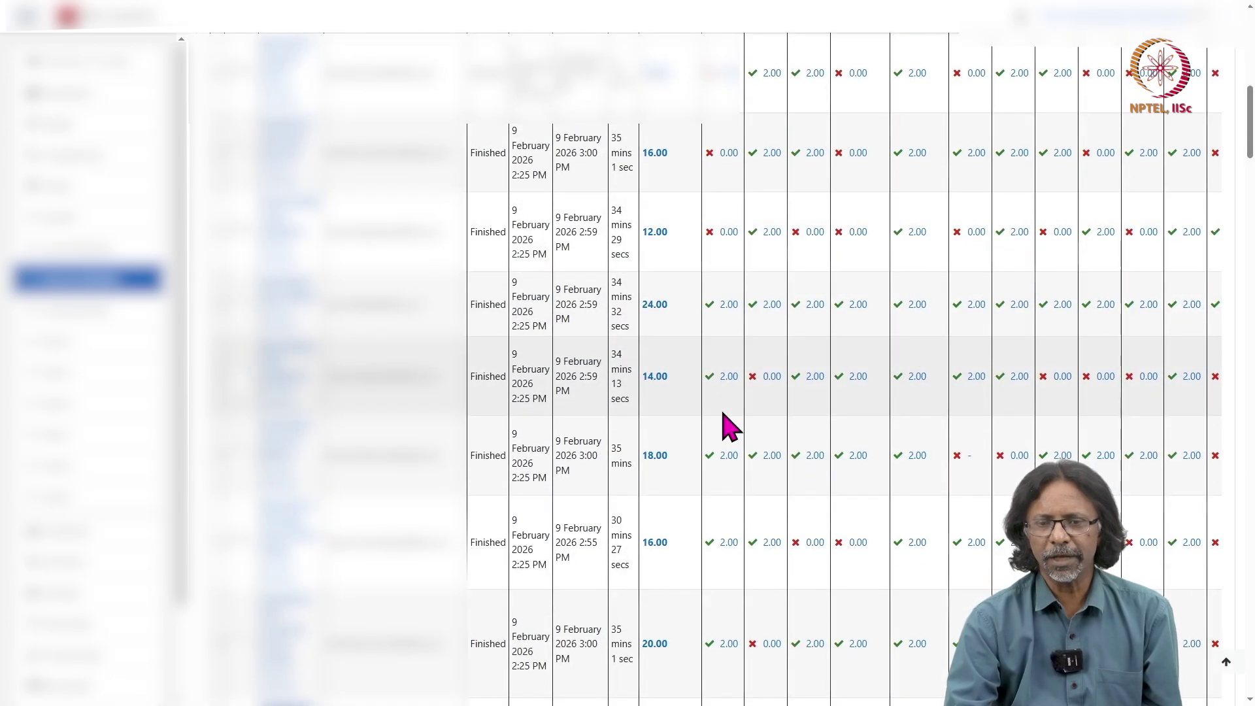
{"action": "scroll", "coordinate": [724, 415], "scroll_direction": "up", "scroll_amount": 5}
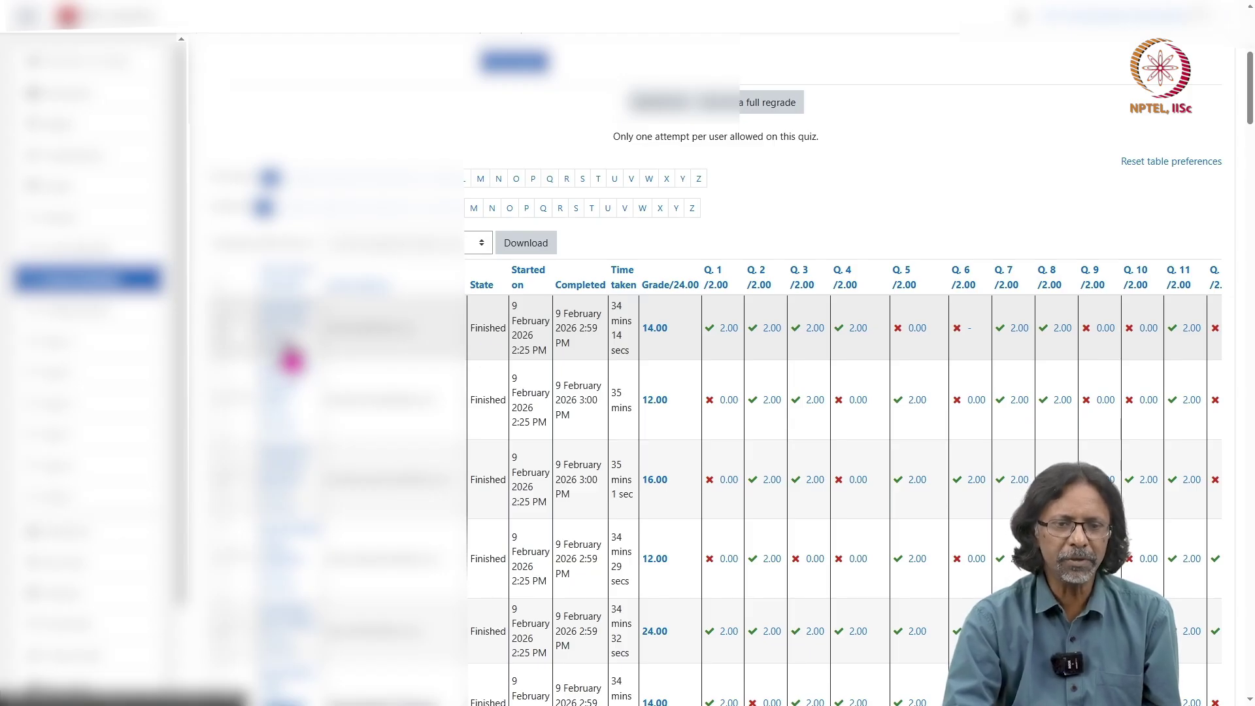
Open the first listed student's attempt for review and look through questions 1 and 2 with their response histories.
{"action": "left_click", "coordinate": [289, 362]}
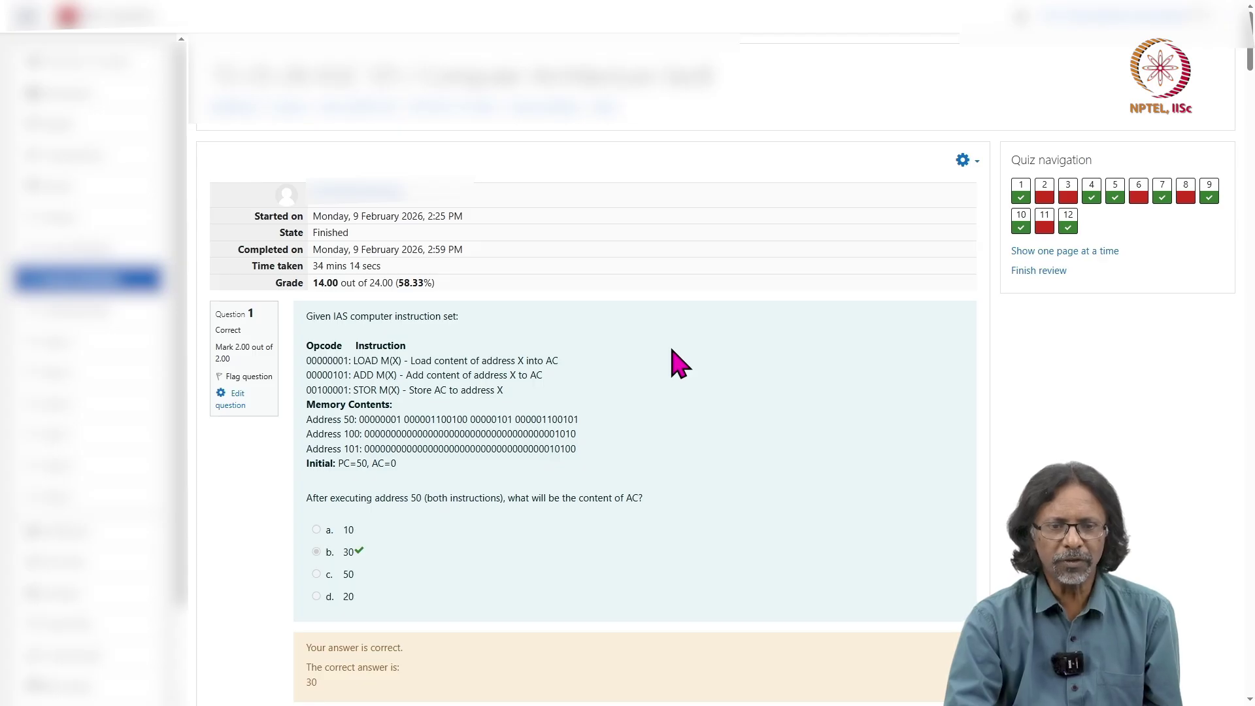
{"action": "scroll", "coordinate": [680, 363], "scroll_direction": "down", "scroll_amount": 4}
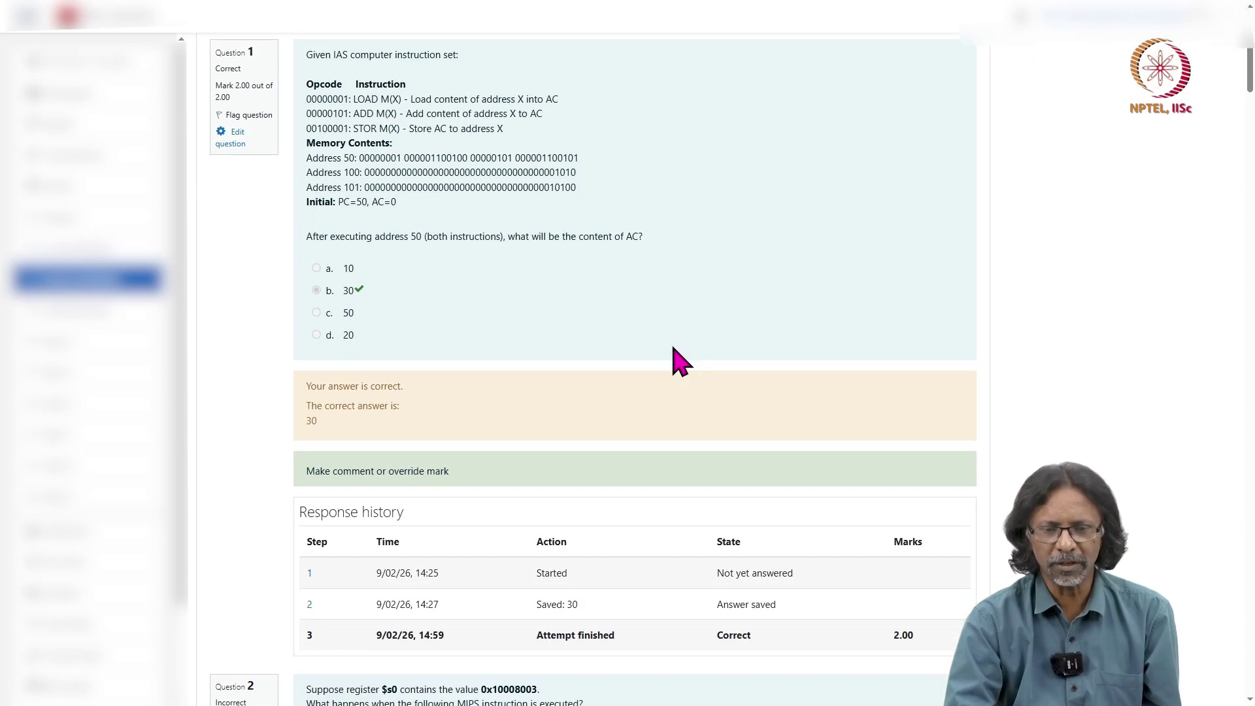
{"action": "scroll", "coordinate": [677, 363], "scroll_direction": "down", "scroll_amount": 3}
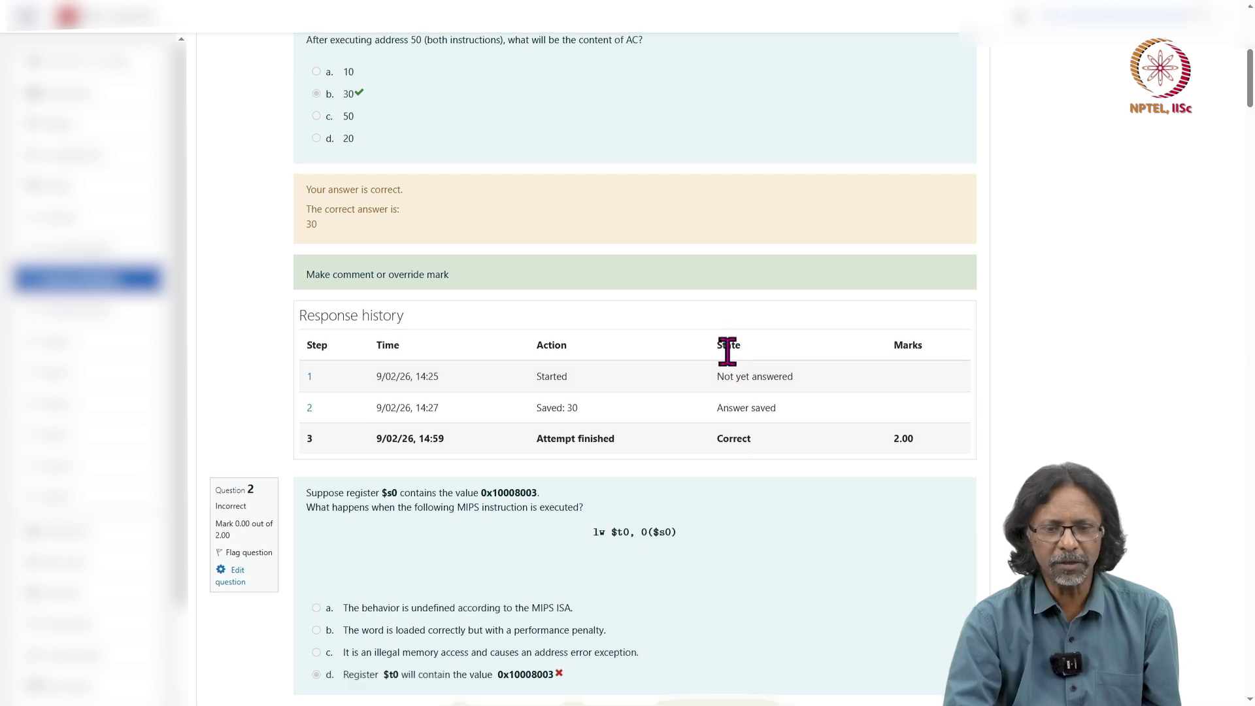
{"action": "scroll", "coordinate": [726, 349], "scroll_direction": "down", "scroll_amount": 2}
{"action": "scroll", "coordinate": [735, 356], "scroll_direction": "down", "scroll_amount": 1}
{"action": "scroll", "coordinate": [743, 361], "scroll_direction": "down", "scroll_amount": 1}
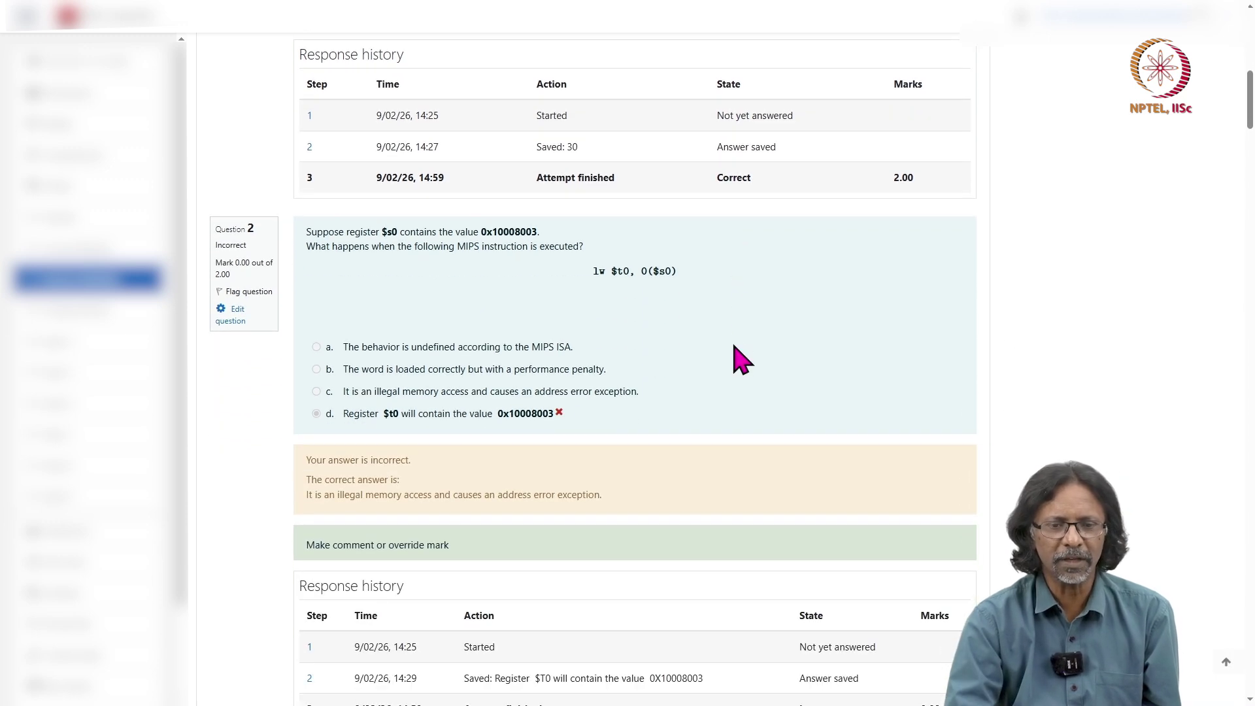
{"action": "scroll", "coordinate": [743, 361], "scroll_direction": "down", "scroll_amount": 1}
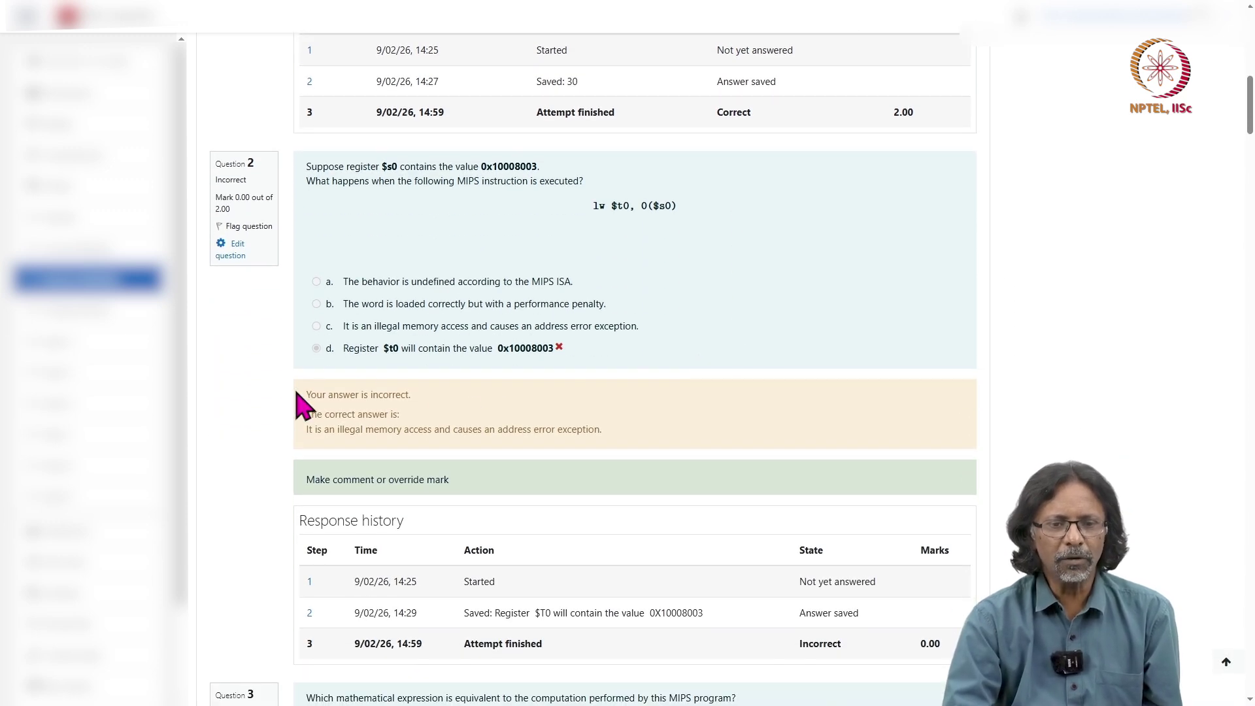
Examine the feedback and the correct answer given under question 2 of the student's attempt.
{"action": "left_click_drag", "start_coordinate": [306, 393], "coordinate": [482, 401]}
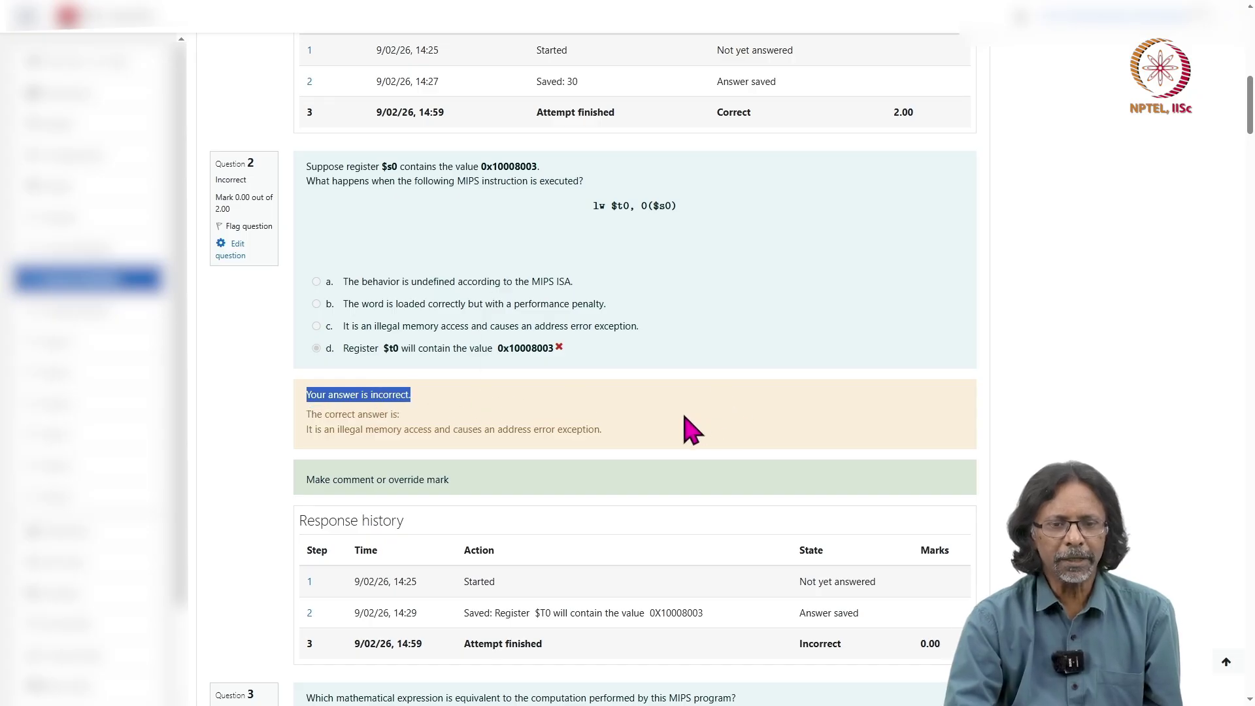
{"action": "left_click", "coordinate": [311, 430]}
{"action": "left_click_drag", "start_coordinate": [311, 430], "coordinate": [633, 455]}
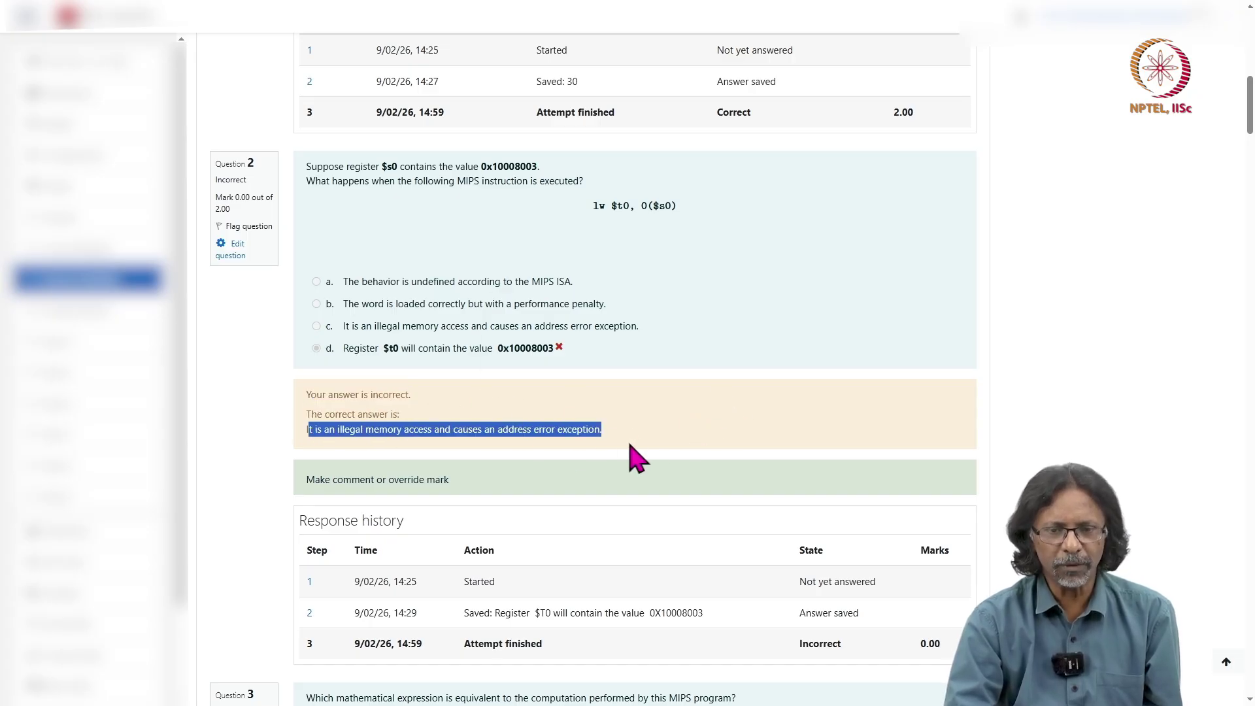
{"action": "mouse_move", "coordinate": [689, 420]}
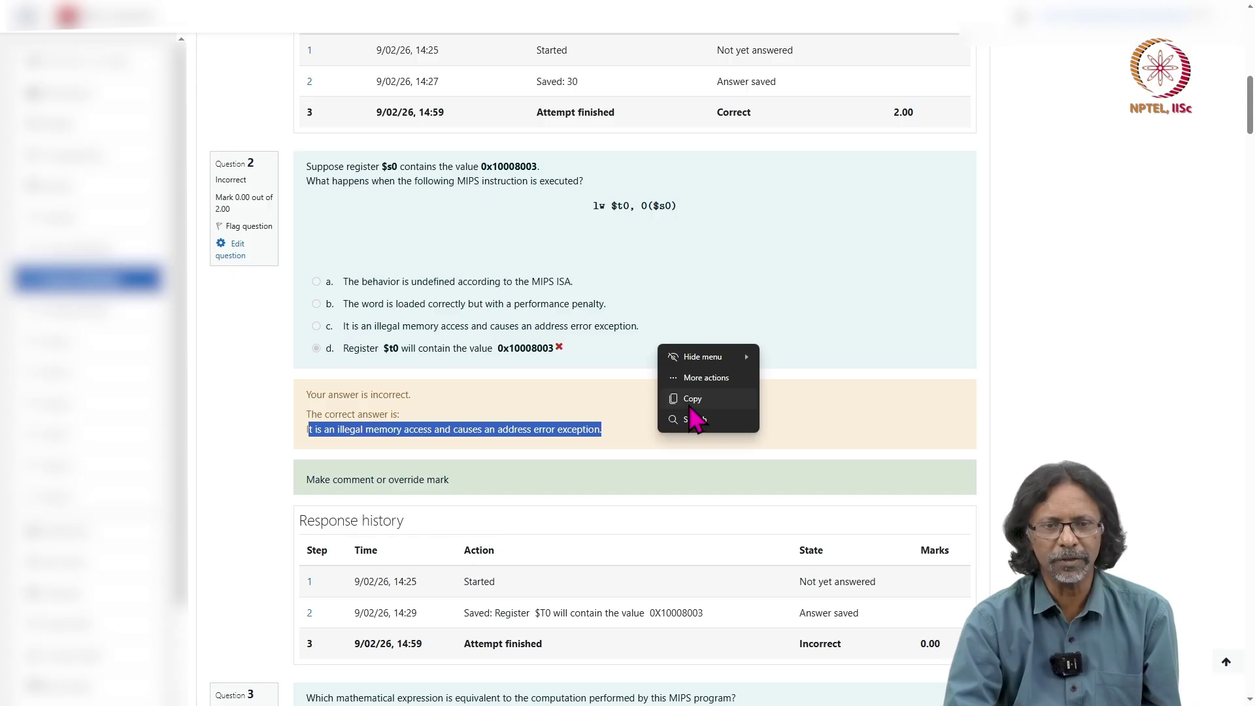
Return to the Quiz1 page and reopen its attempts report, going through the results table to the overall average row.
{"action": "scroll", "coordinate": [538, 325], "scroll_direction": "up", "scroll_amount": 12}
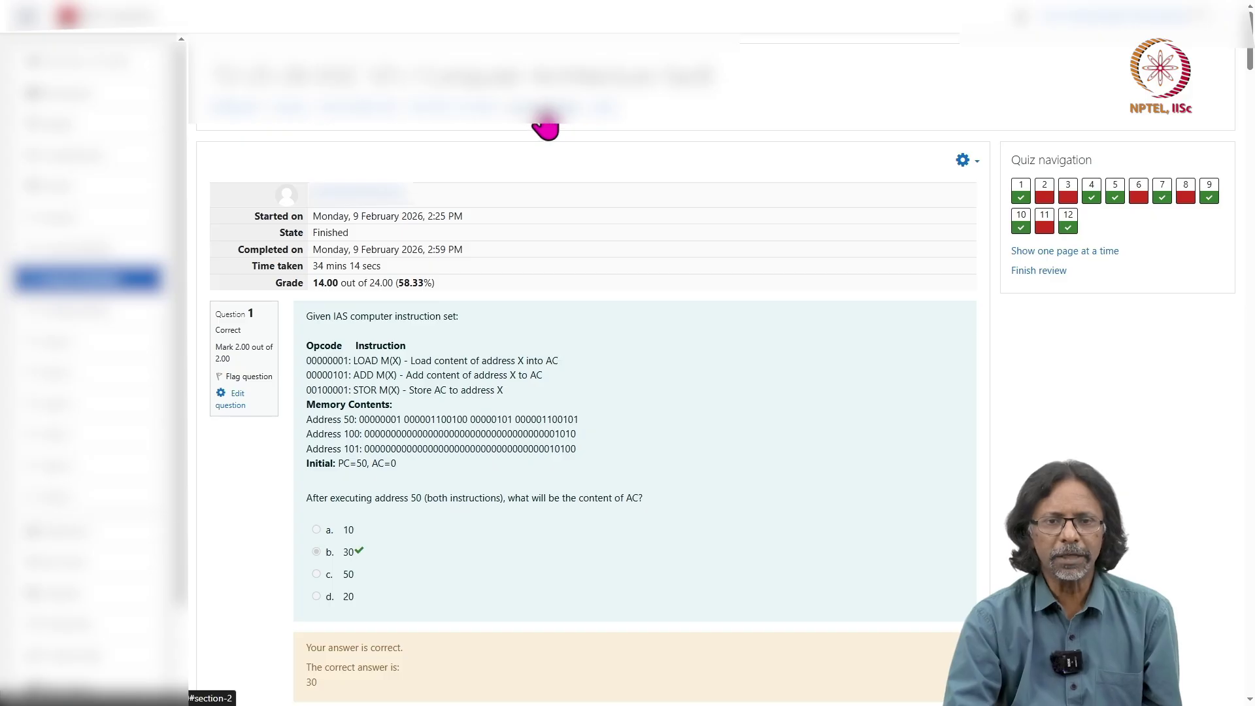
{"action": "left_click", "coordinate": [609, 117]}
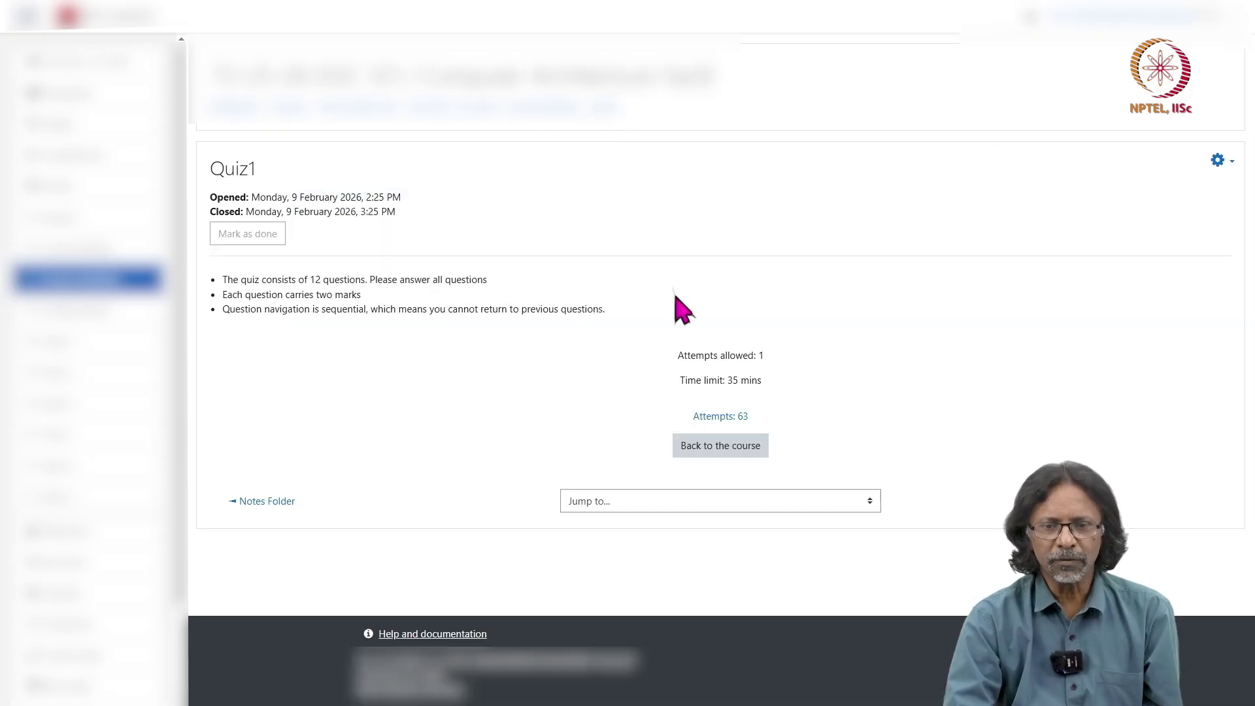
{"action": "left_click", "coordinate": [716, 417]}
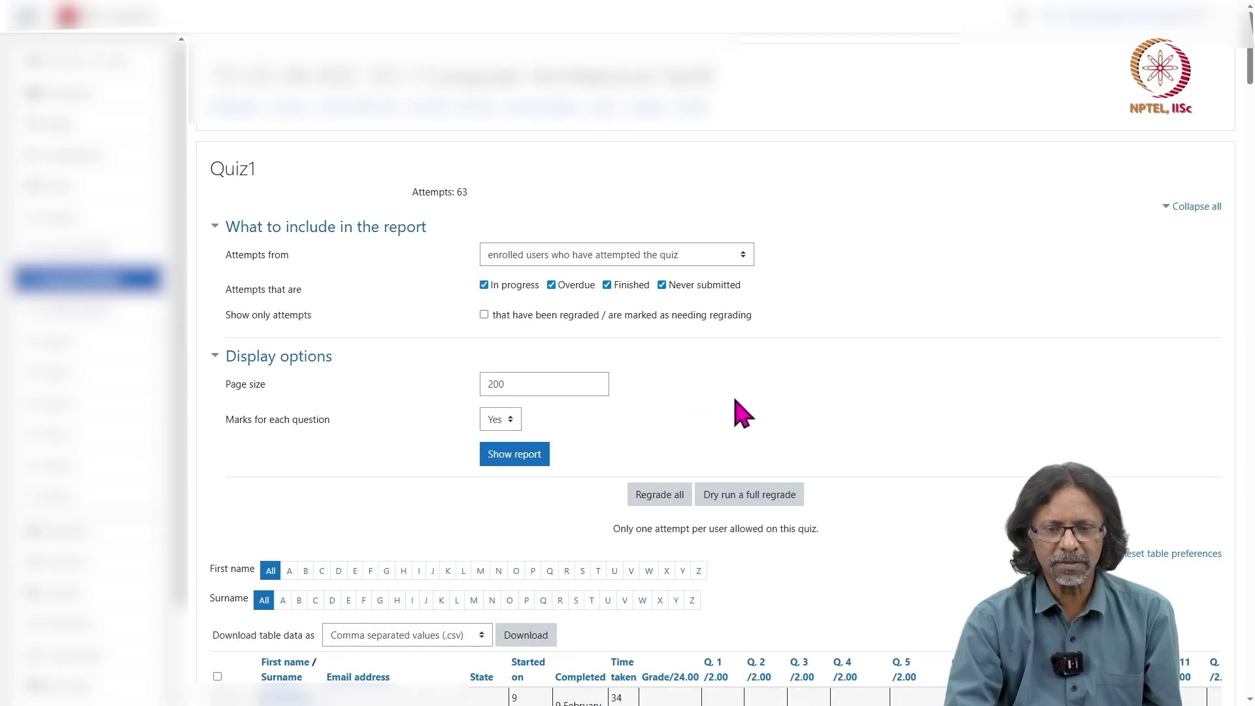
{"action": "scroll", "coordinate": [737, 412], "scroll_direction": "down", "scroll_amount": 15}
{"action": "scroll", "coordinate": [736, 412], "scroll_direction": "down", "scroll_amount": 10}
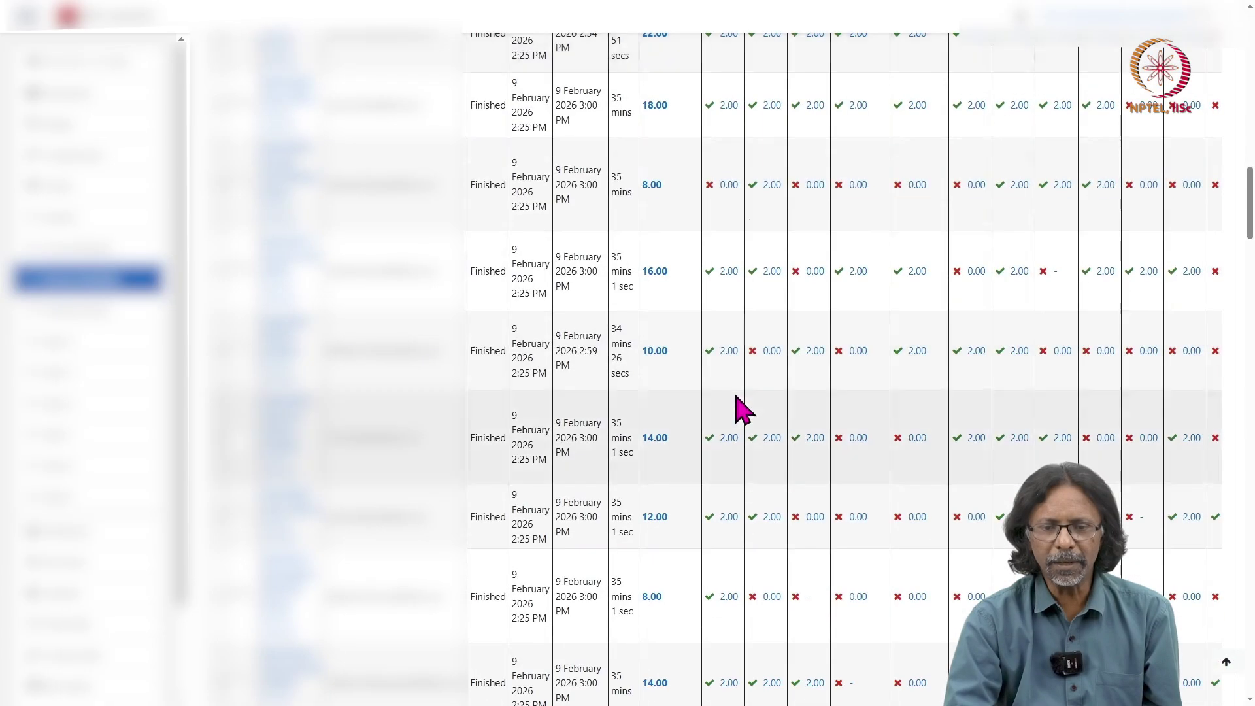
{"action": "scroll", "coordinate": [737, 412], "scroll_direction": "down", "scroll_amount": 10}
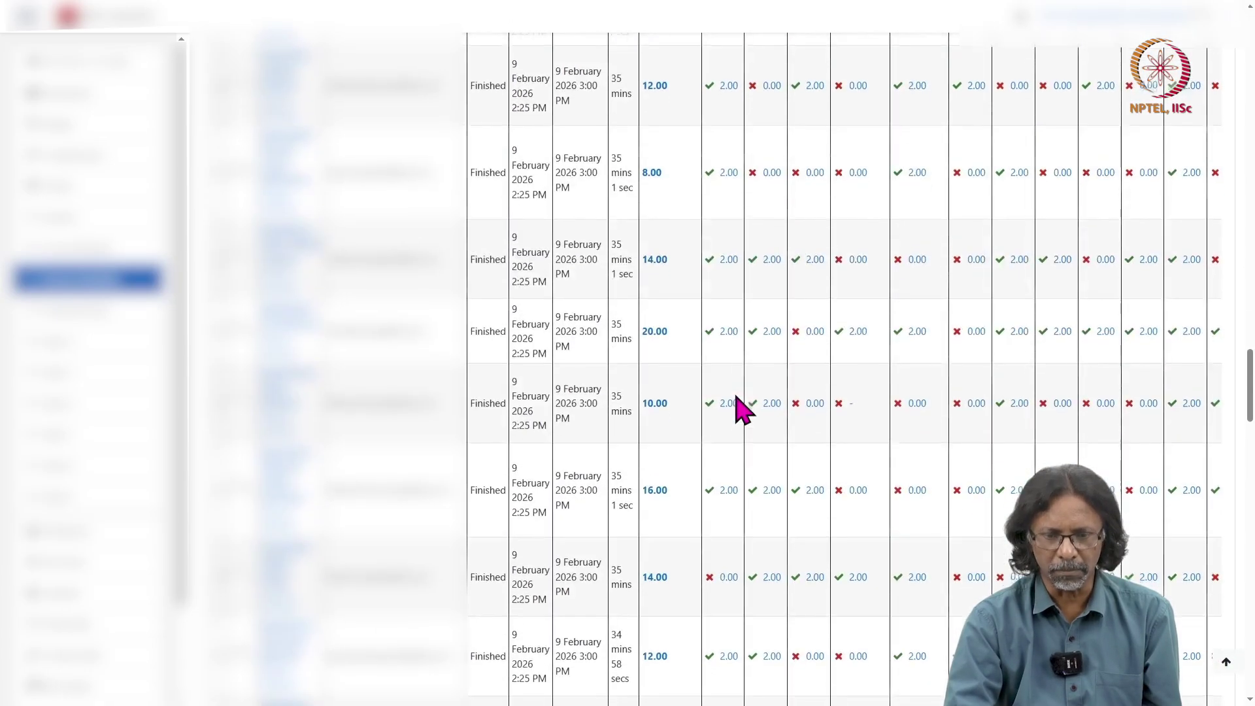
{"action": "scroll", "coordinate": [737, 409], "scroll_direction": "down", "scroll_amount": 10}
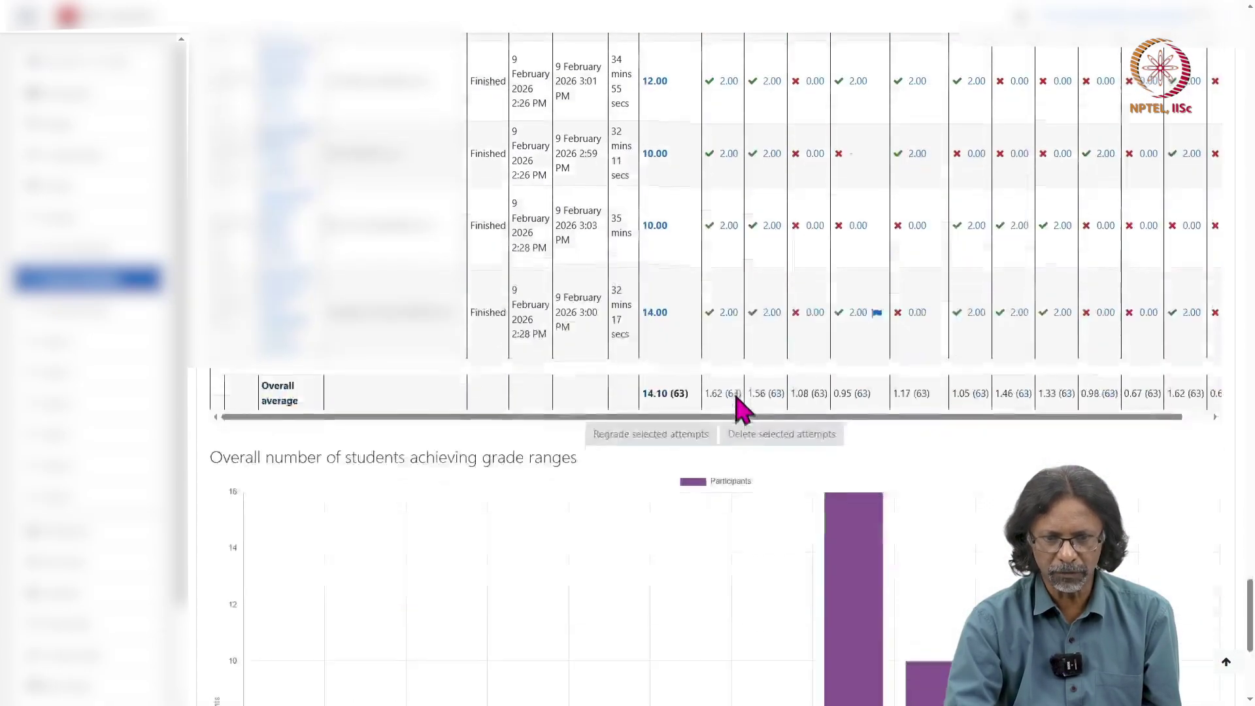
{"action": "scroll", "coordinate": [737, 409], "scroll_direction": "up", "scroll_amount": 2}
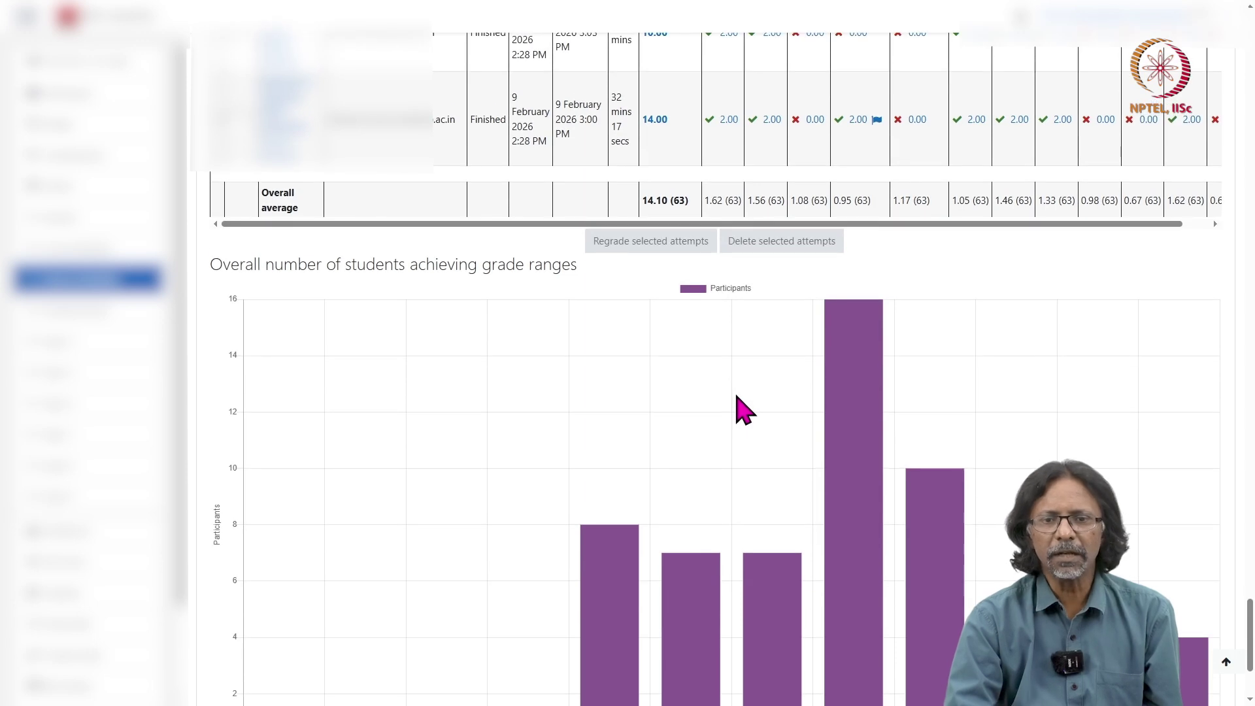
Examine the overall average row, covering the class's average grade and the average mark for every question.
{"action": "left_click_drag", "start_coordinate": [677, 226], "coordinate": [832, 237]}
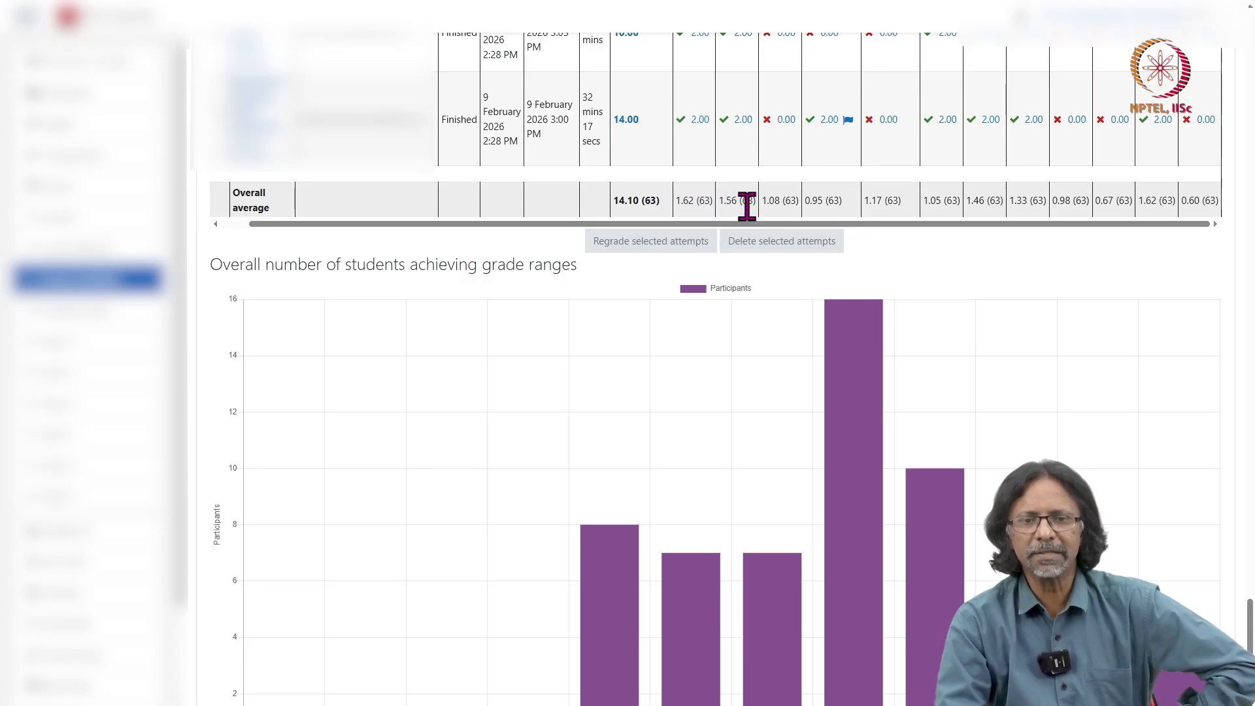
{"action": "left_click_drag", "start_coordinate": [614, 202], "coordinate": [676, 215]}
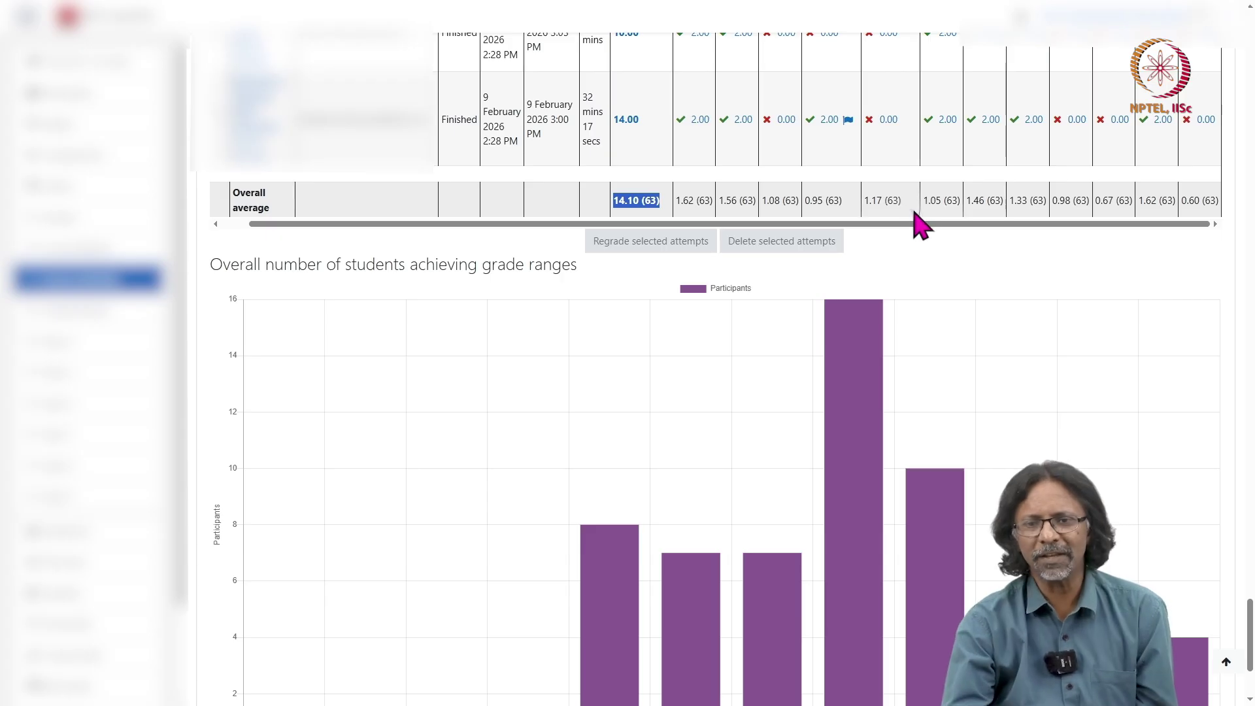
{"action": "left_click_drag", "start_coordinate": [845, 202], "coordinate": [808, 204]}
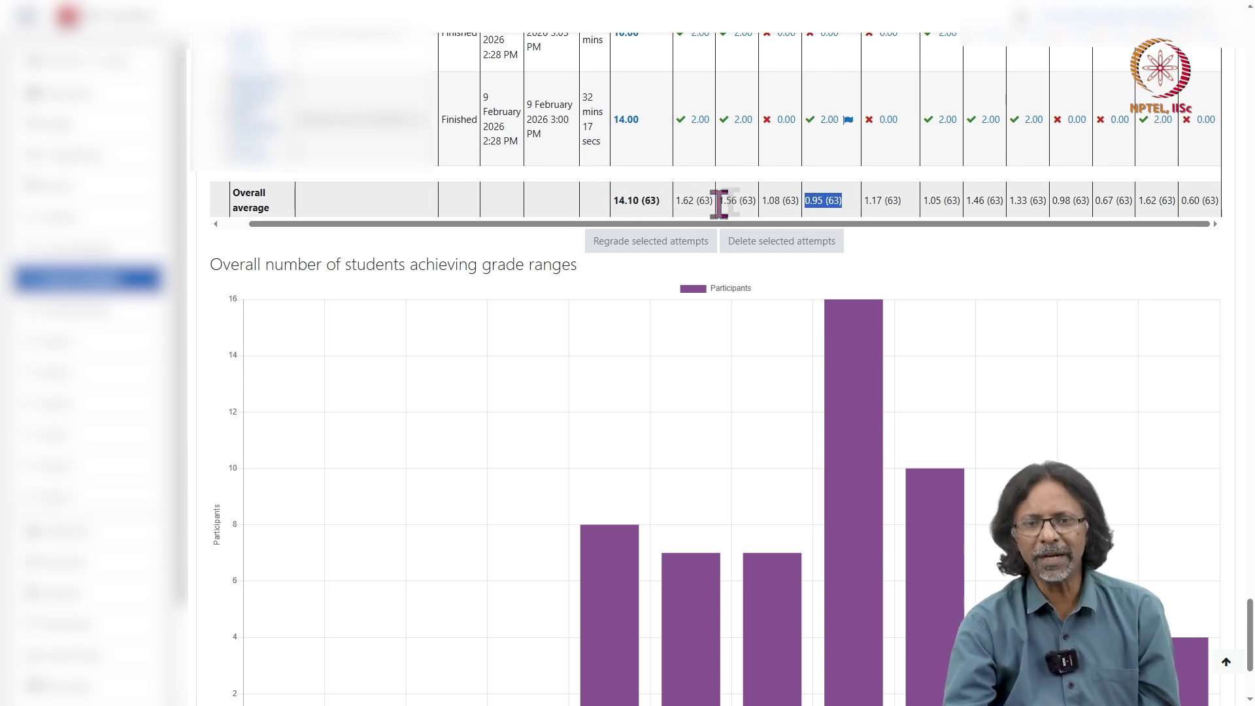
{"action": "left_click_drag", "start_coordinate": [677, 203], "coordinate": [1219, 210]}
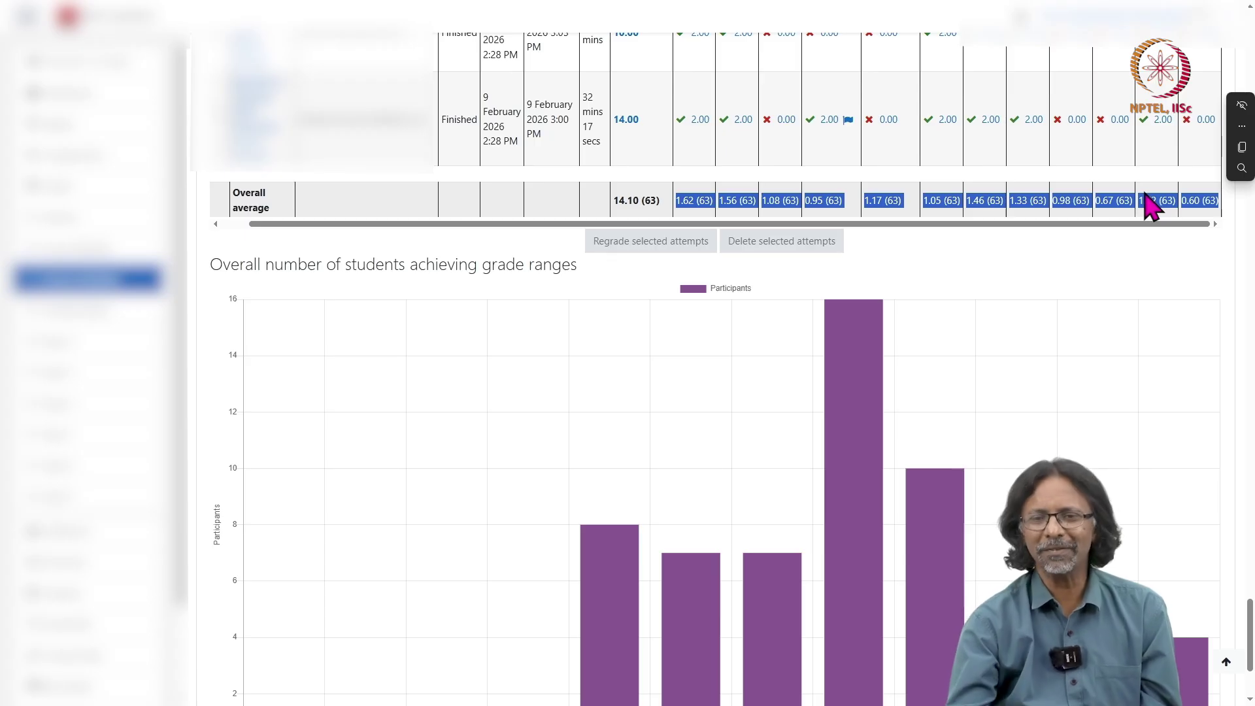
{"action": "left_click", "coordinate": [981, 231]}
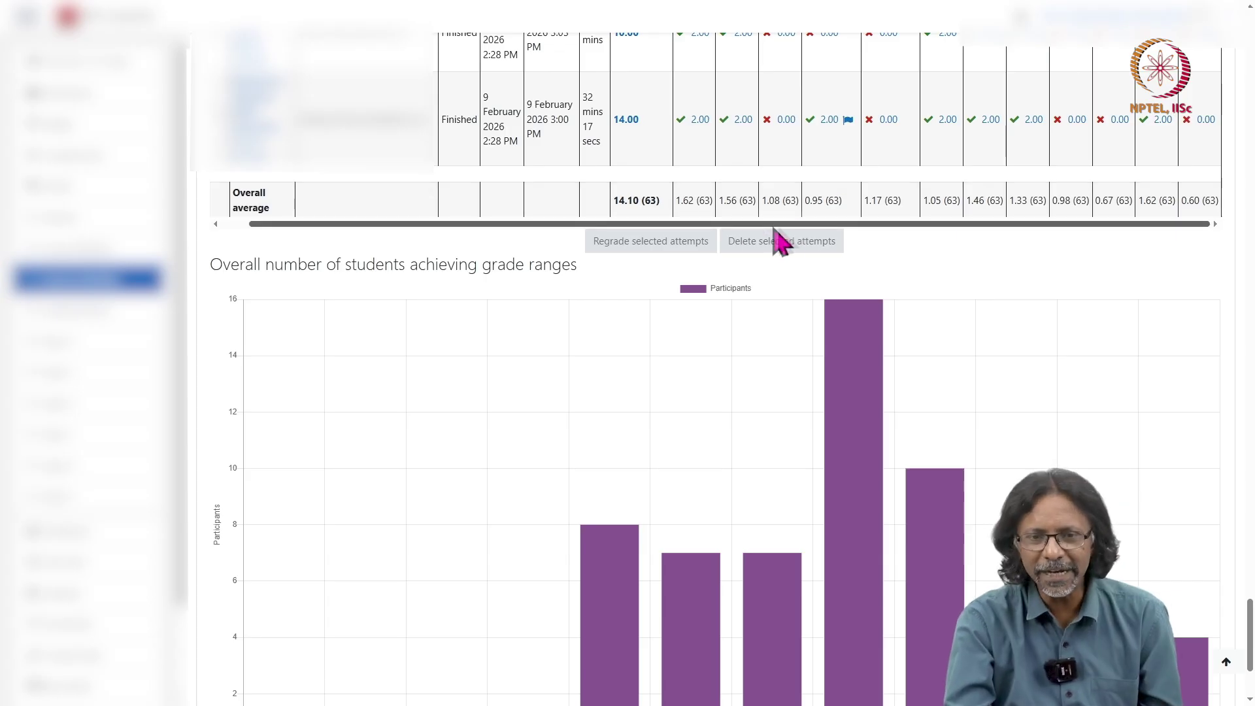
{"action": "left_click_drag", "start_coordinate": [613, 201], "coordinate": [1210, 219]}
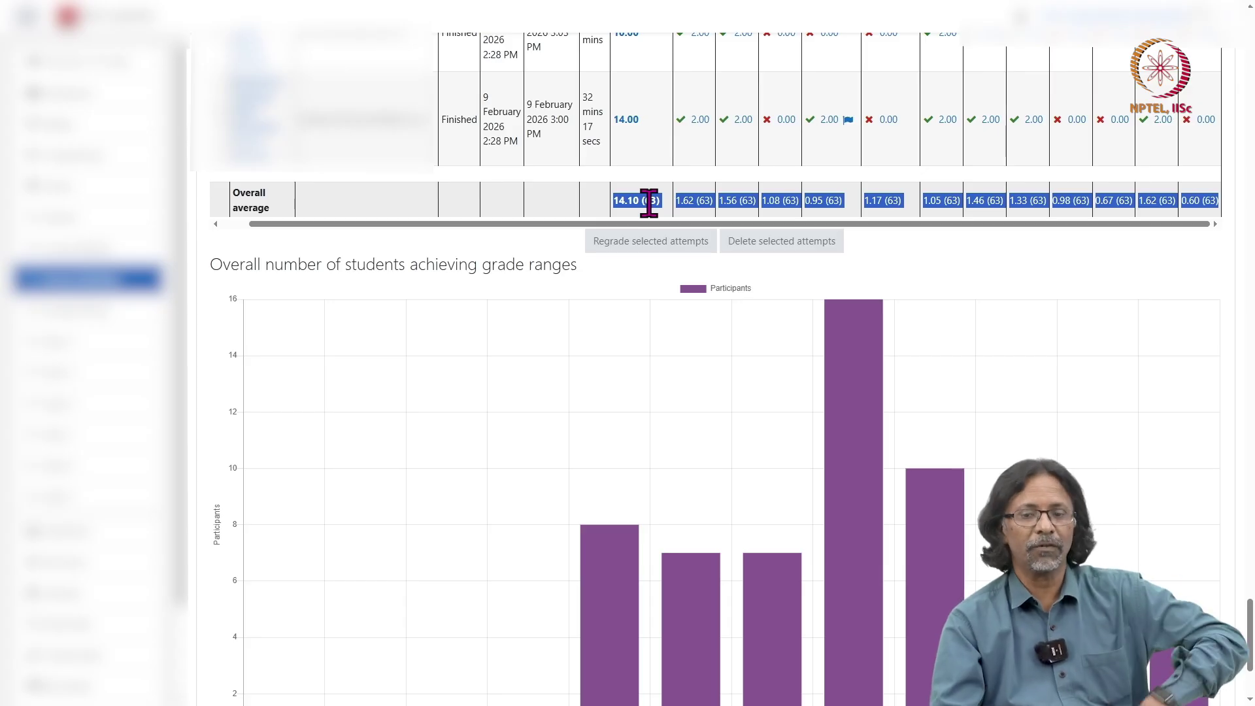
Examine the grade-range chart, checking participants in ranges such as 8.00 - 10.00, 14.00 - 16.00 and 16.00 - 18.00.
{"action": "scroll", "coordinate": [676, 232], "scroll_direction": "down", "scroll_amount": 3}
{"action": "mouse_move", "coordinate": [614, 437]}
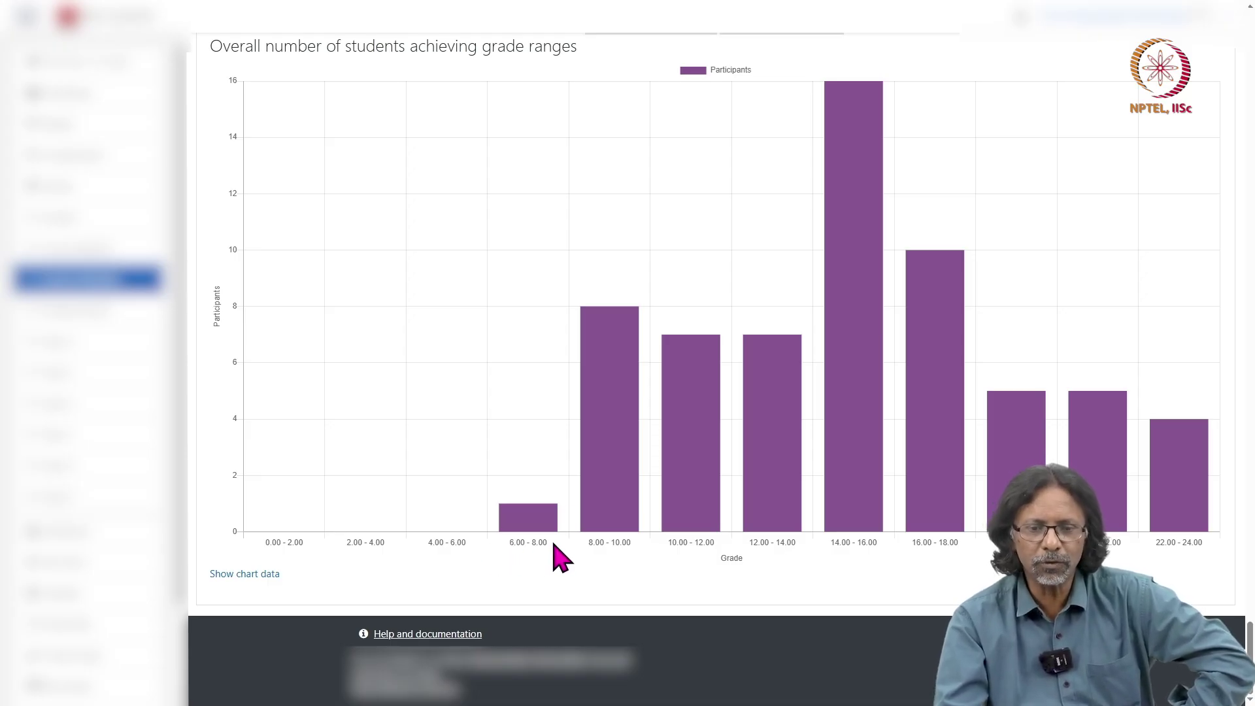
{"action": "mouse_move", "coordinate": [541, 520]}
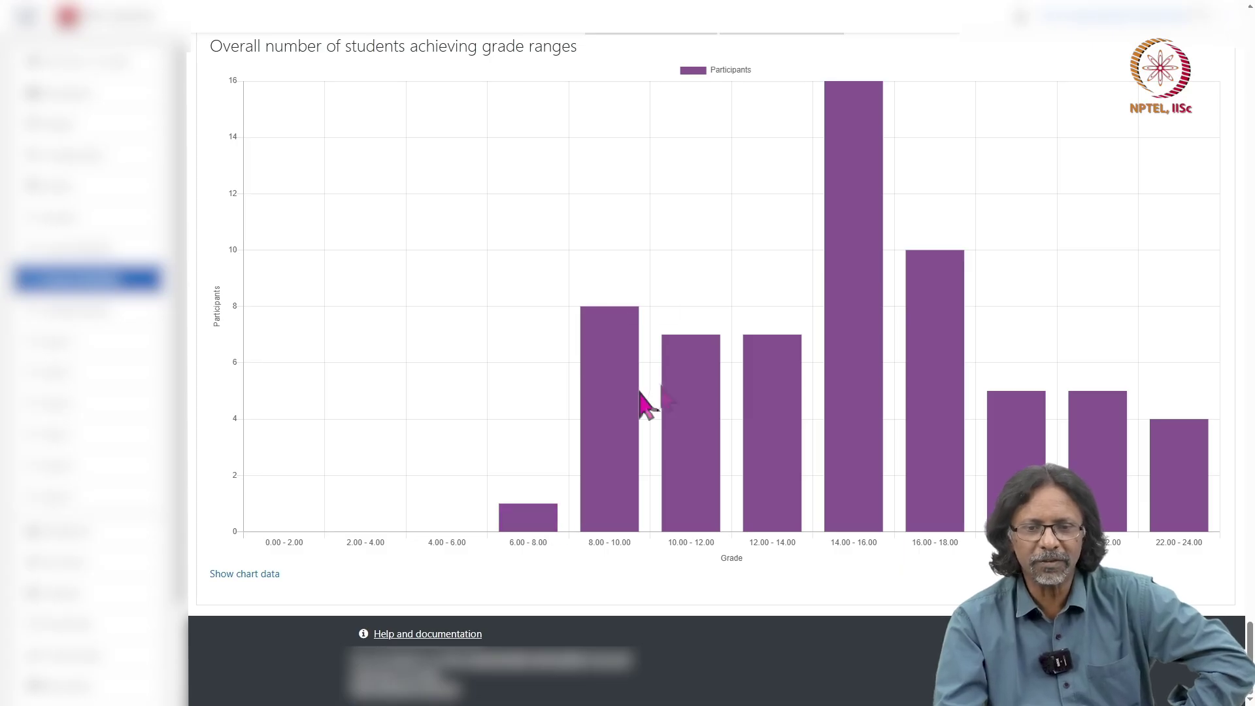
{"action": "mouse_move", "coordinate": [609, 410]}
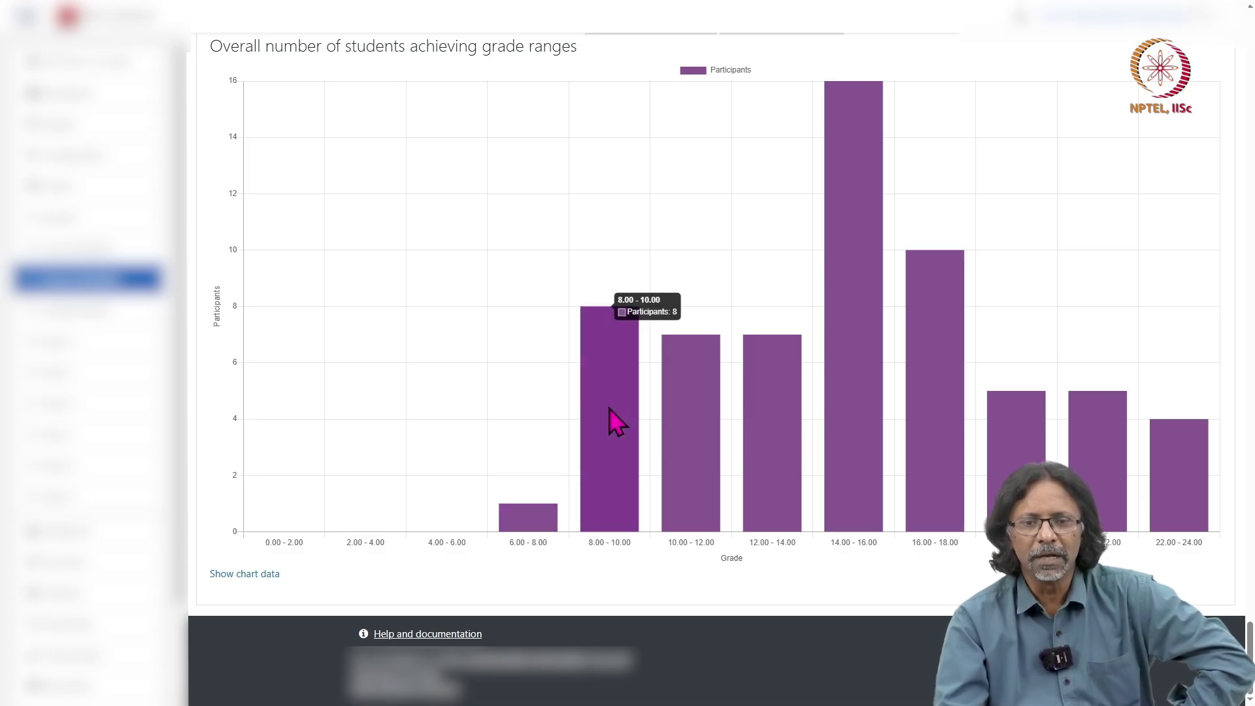
{"action": "mouse_move", "coordinate": [837, 376]}
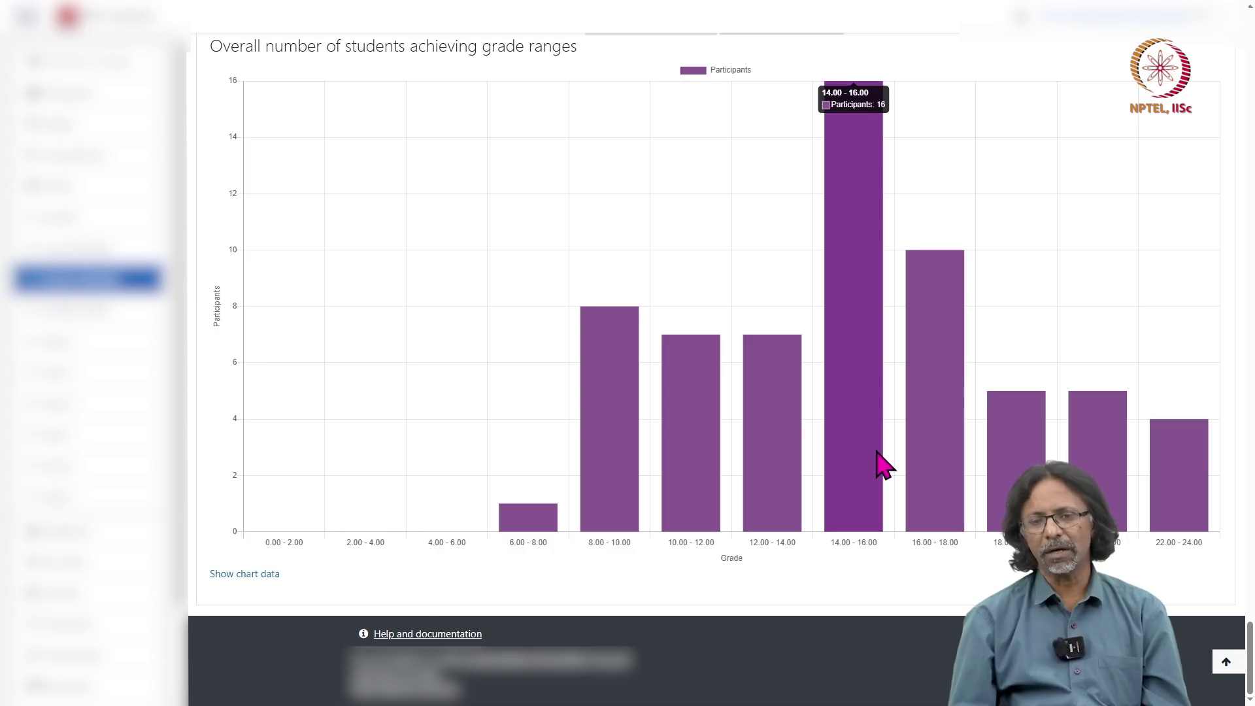
{"action": "mouse_move", "coordinate": [954, 494]}
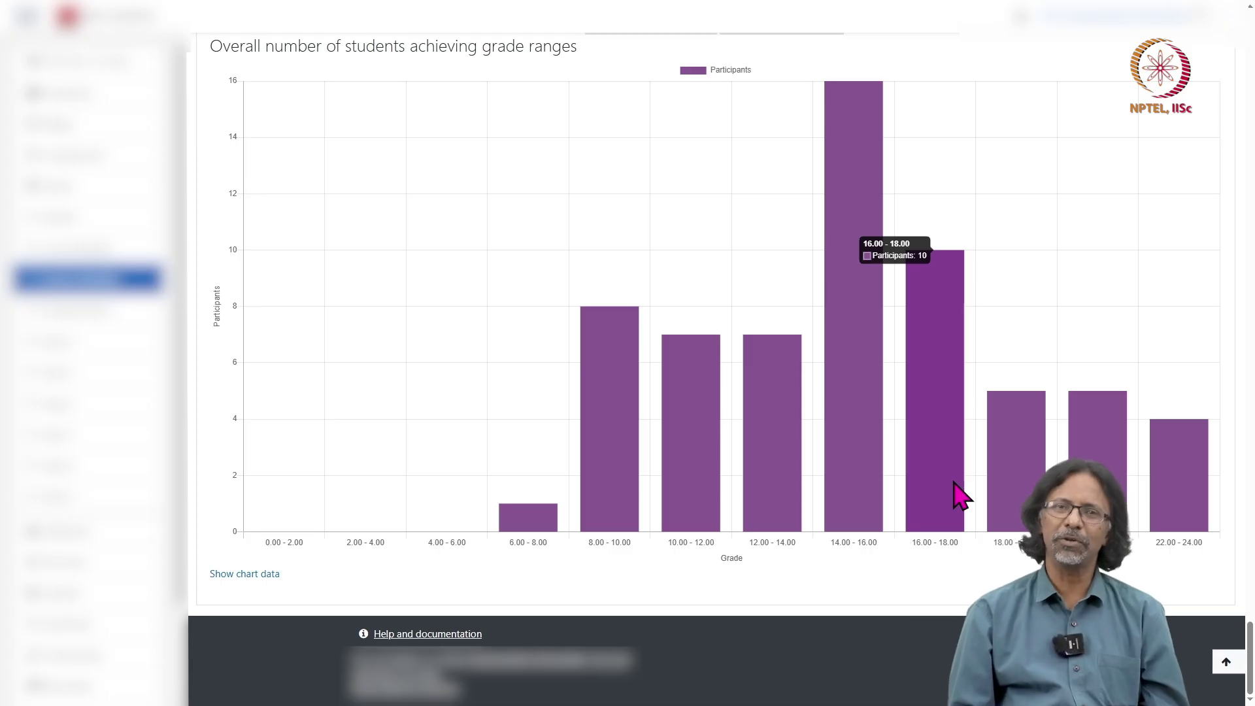
Leave the attempts report for the Quiz1 page and open the quiz's Statistics report.
{"action": "scroll", "coordinate": [946, 378], "scroll_direction": "up", "scroll_amount": 10}
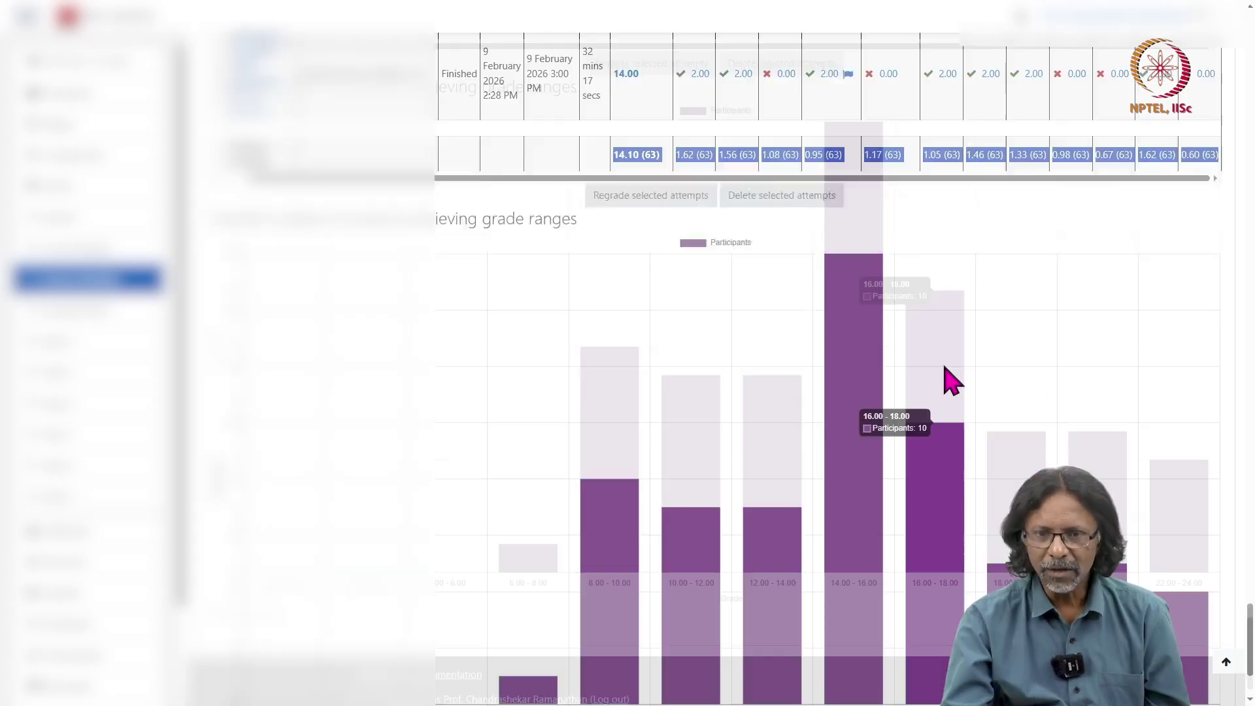
{"action": "scroll", "coordinate": [945, 378], "scroll_direction": "up", "scroll_amount": 6}
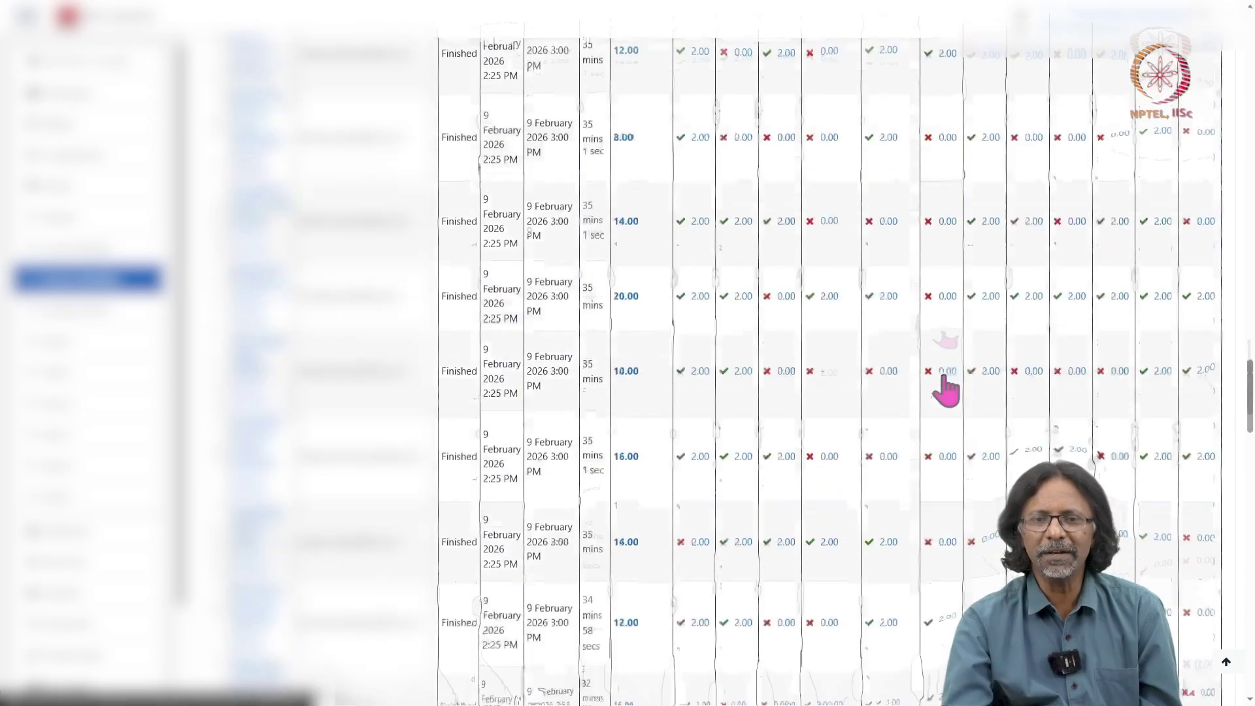
{"action": "scroll", "coordinate": [807, 222], "scroll_direction": "up", "scroll_amount": 8}
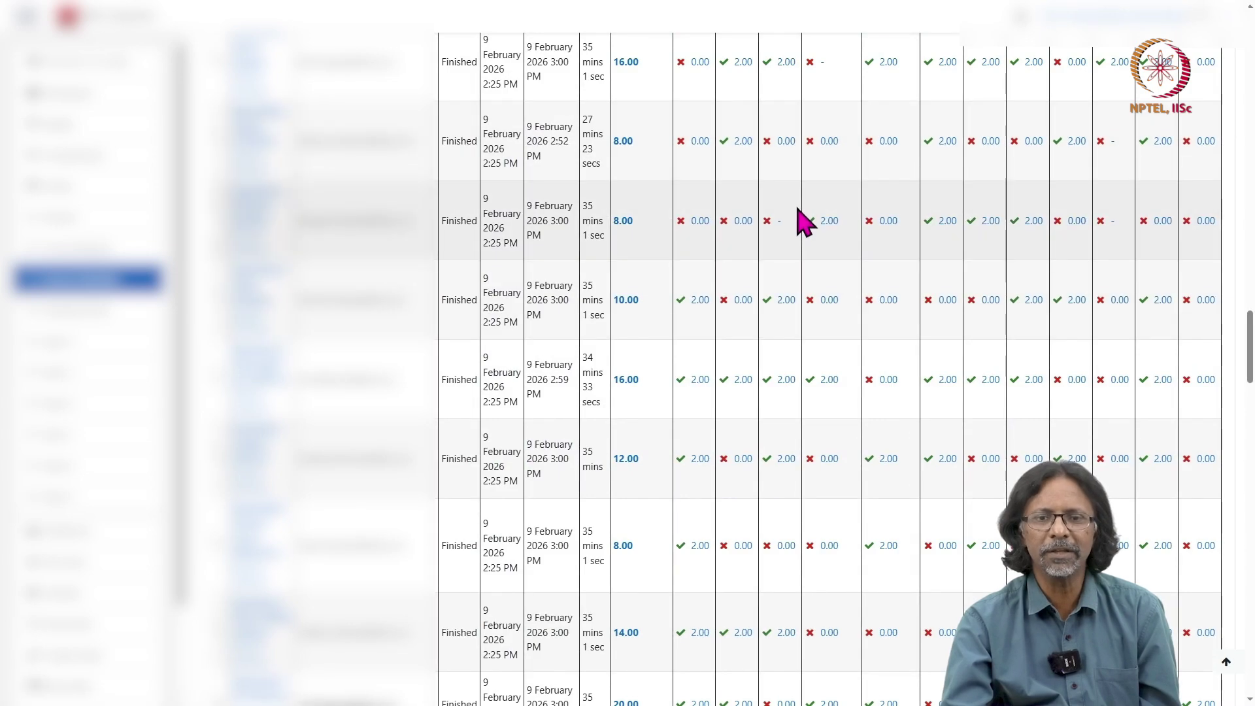
{"action": "scroll", "coordinate": [807, 222], "scroll_direction": "up", "scroll_amount": 10}
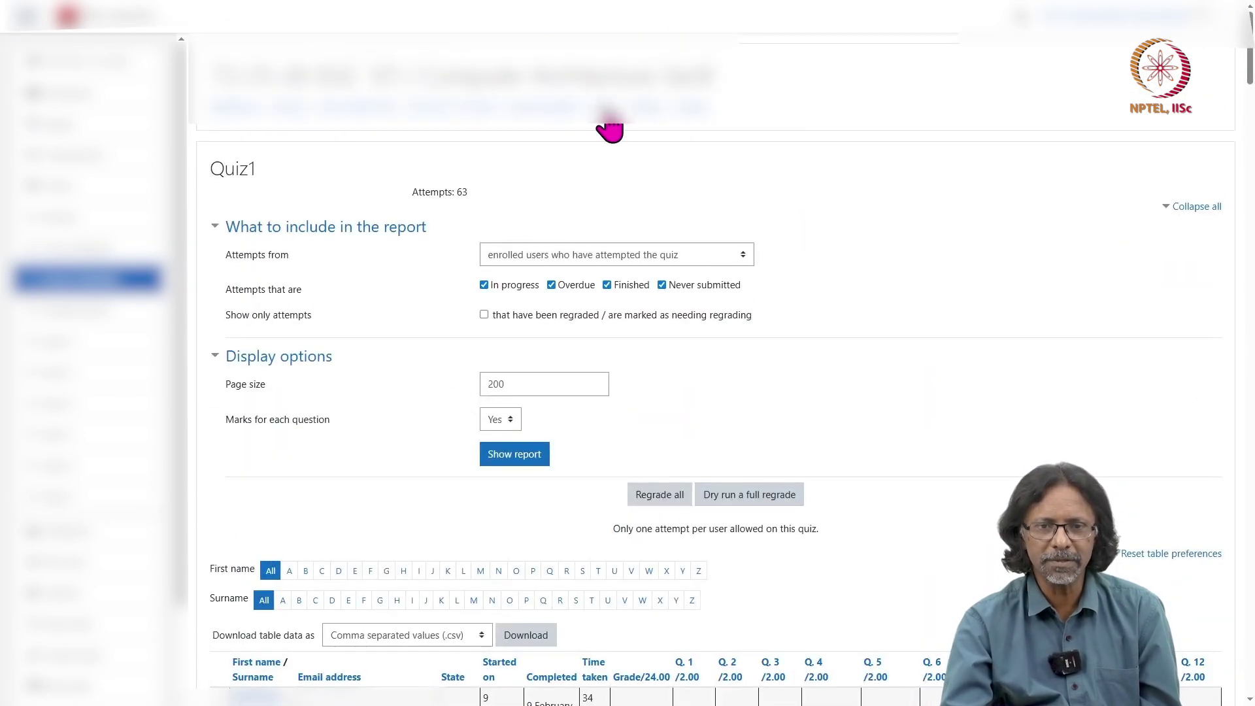
{"action": "left_click", "coordinate": [606, 110]}
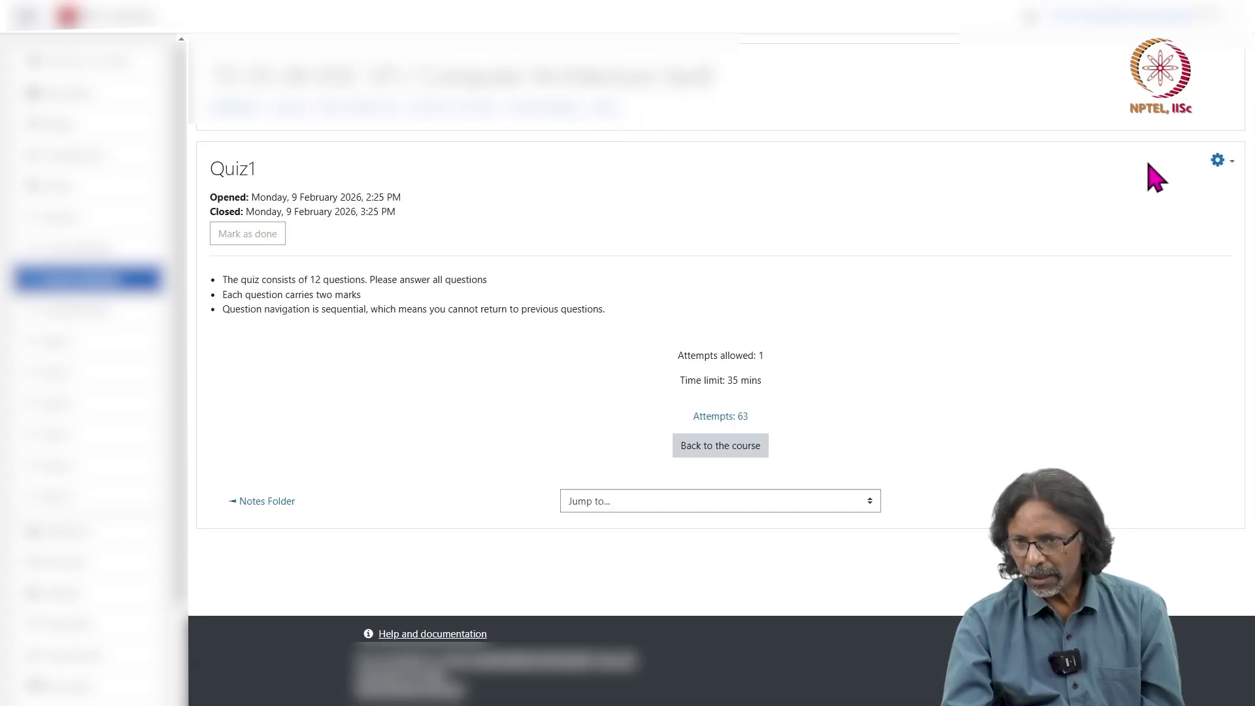
{"action": "left_click", "coordinate": [1218, 161]}
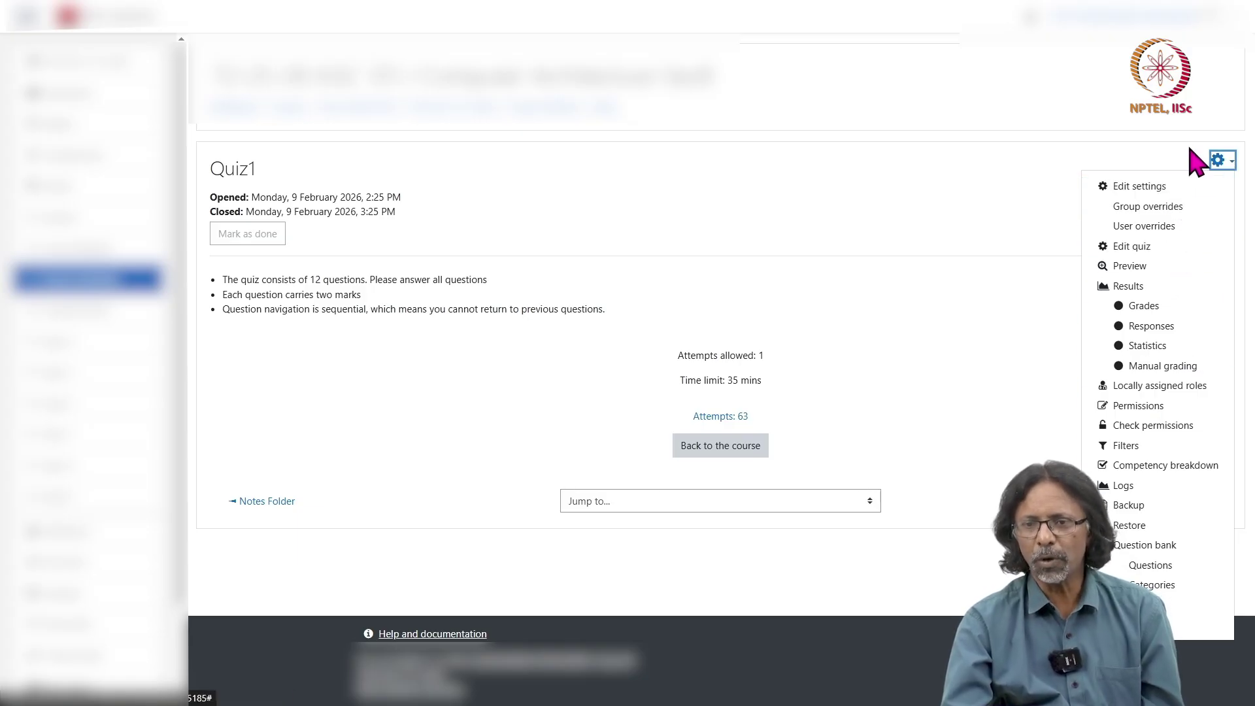
{"action": "left_click", "coordinate": [1148, 346]}
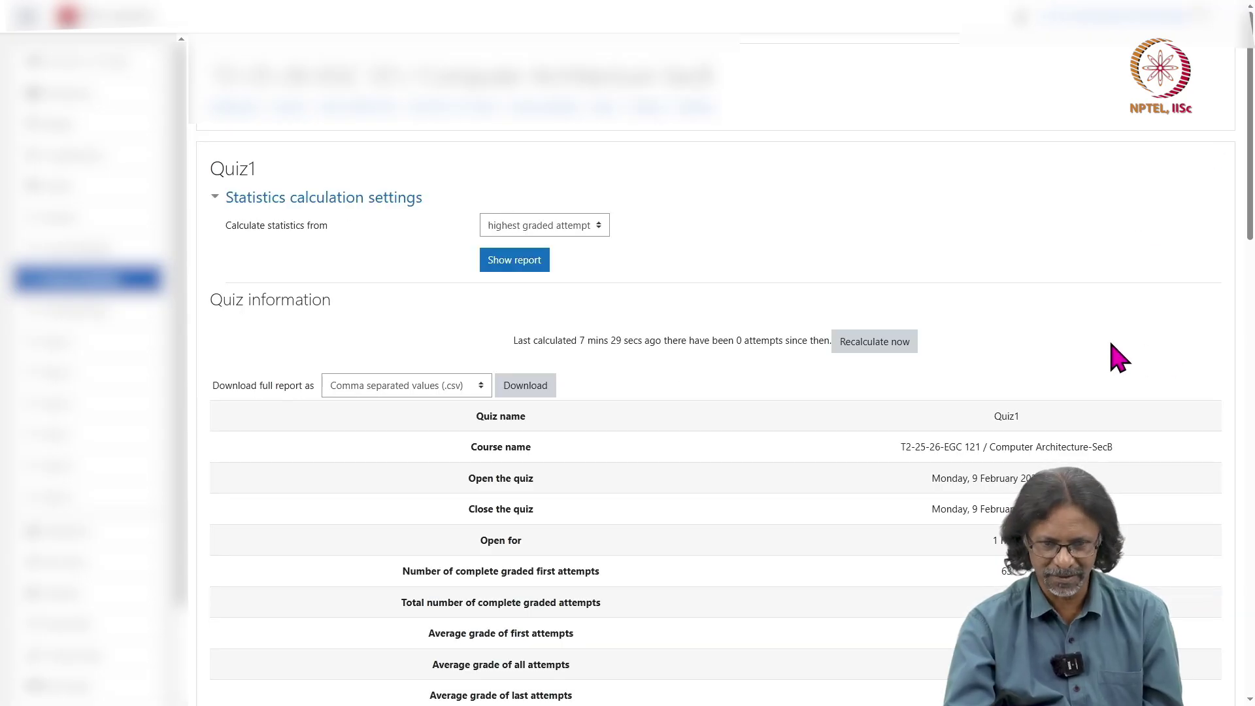
Examine the Quiz information table, covering the average grades of first and all attempts, the median and the standard deviation.
{"action": "scroll", "coordinate": [1119, 357], "scroll_direction": "down", "scroll_amount": 4}
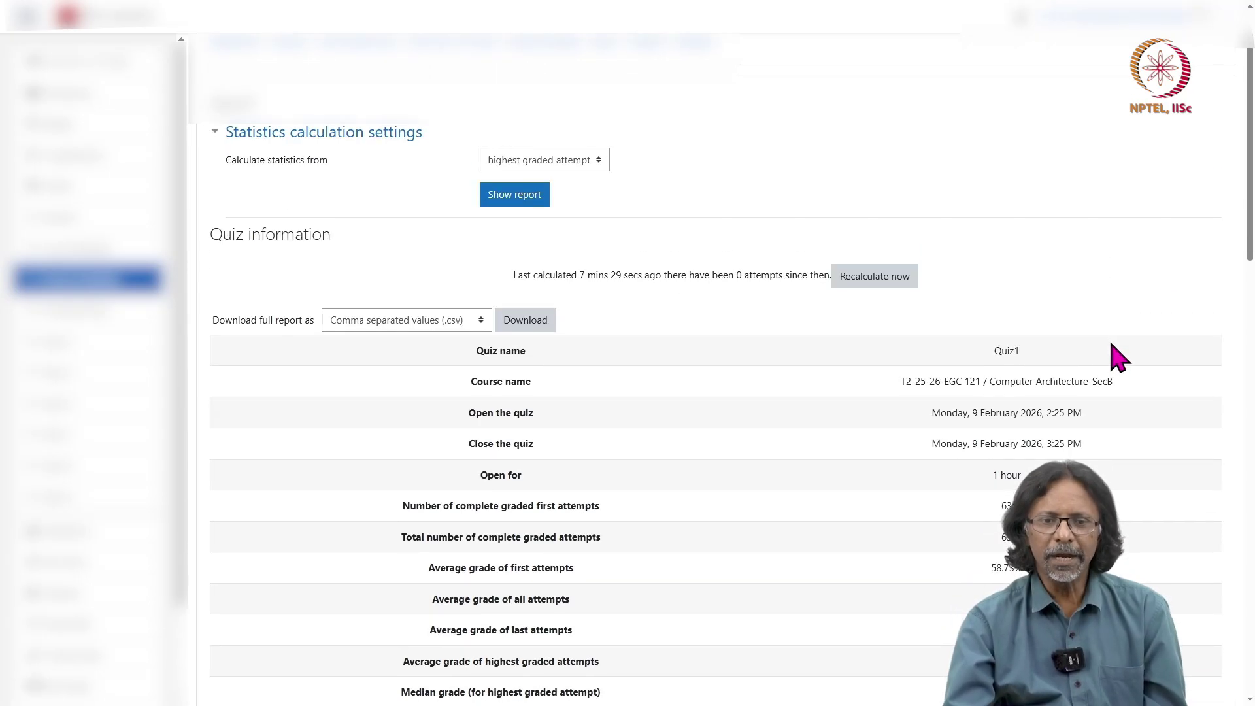
{"action": "scroll", "coordinate": [1119, 356], "scroll_direction": "down", "scroll_amount": 1}
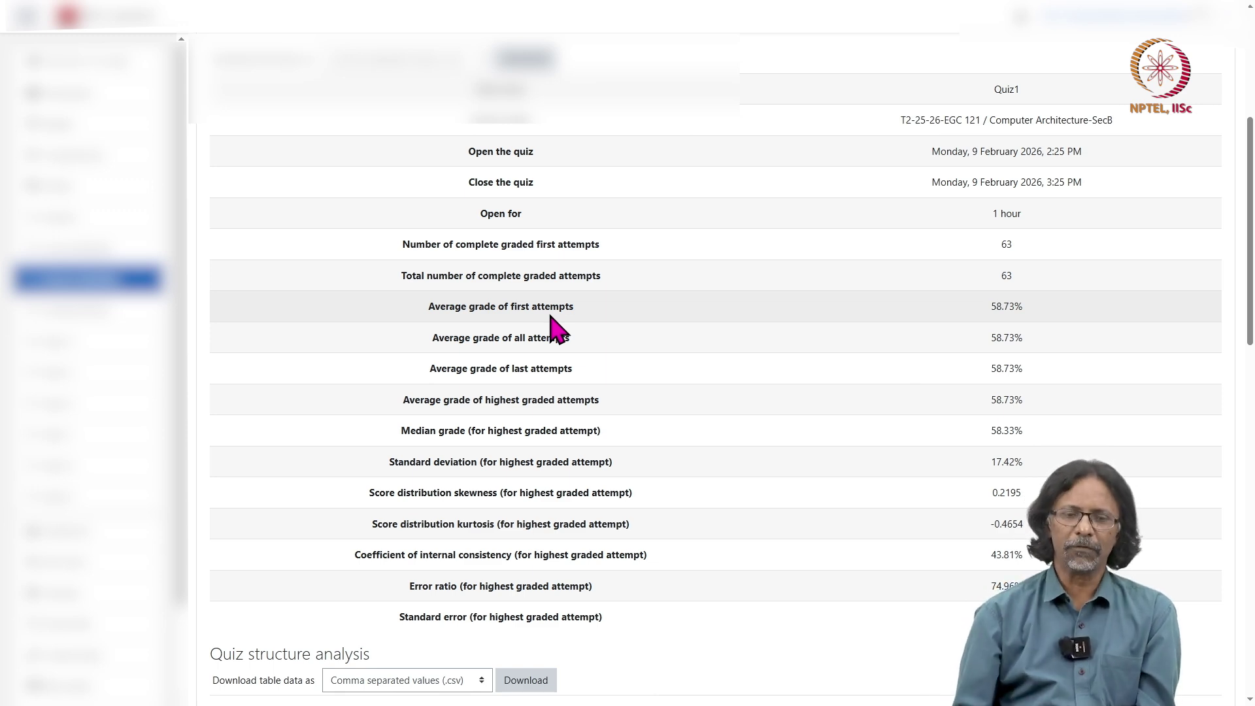
{"action": "left_click_drag", "start_coordinate": [429, 338], "coordinate": [582, 347]}
{"action": "left_click_drag", "start_coordinate": [423, 313], "coordinate": [624, 316]}
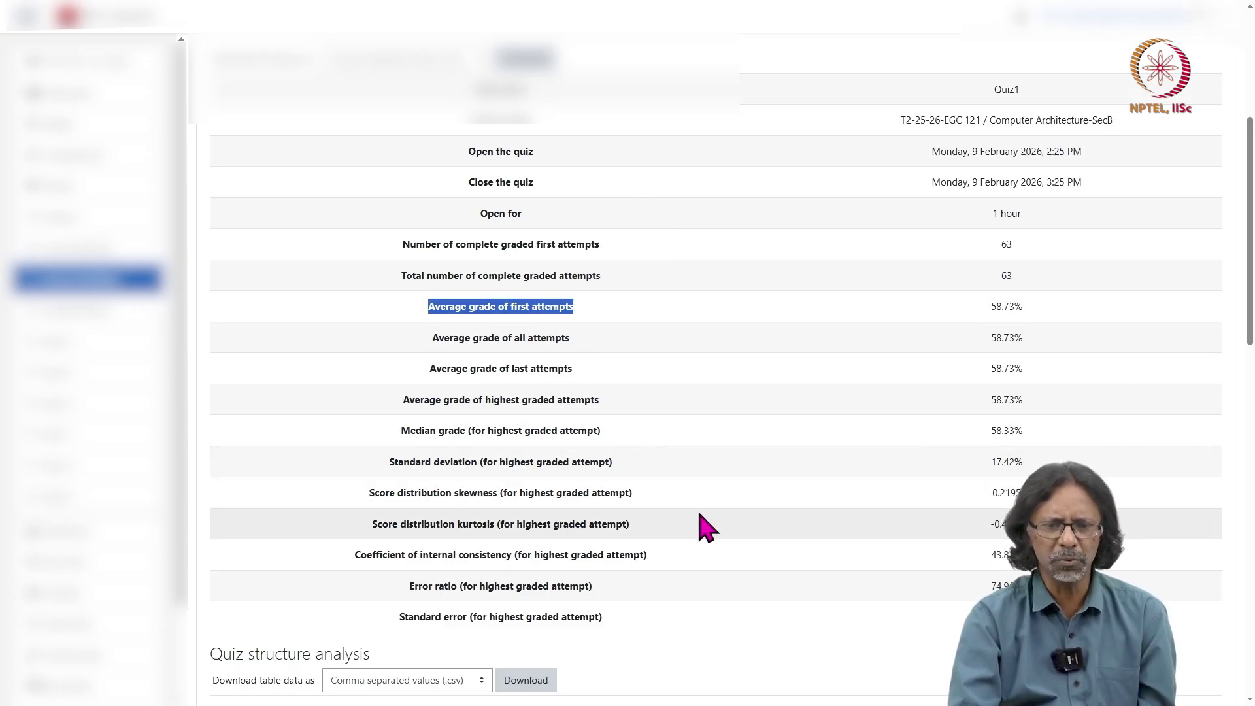
Examine the Quiz structure analysis table, comparing facility index and discrimination index across questions, especially the highlighted Q06, Q10, Q11 and Q12.
{"action": "scroll", "coordinate": [699, 514], "scroll_direction": "down", "scroll_amount": 2}
{"action": "scroll", "coordinate": [704, 526], "scroll_direction": "down", "scroll_amount": 5}
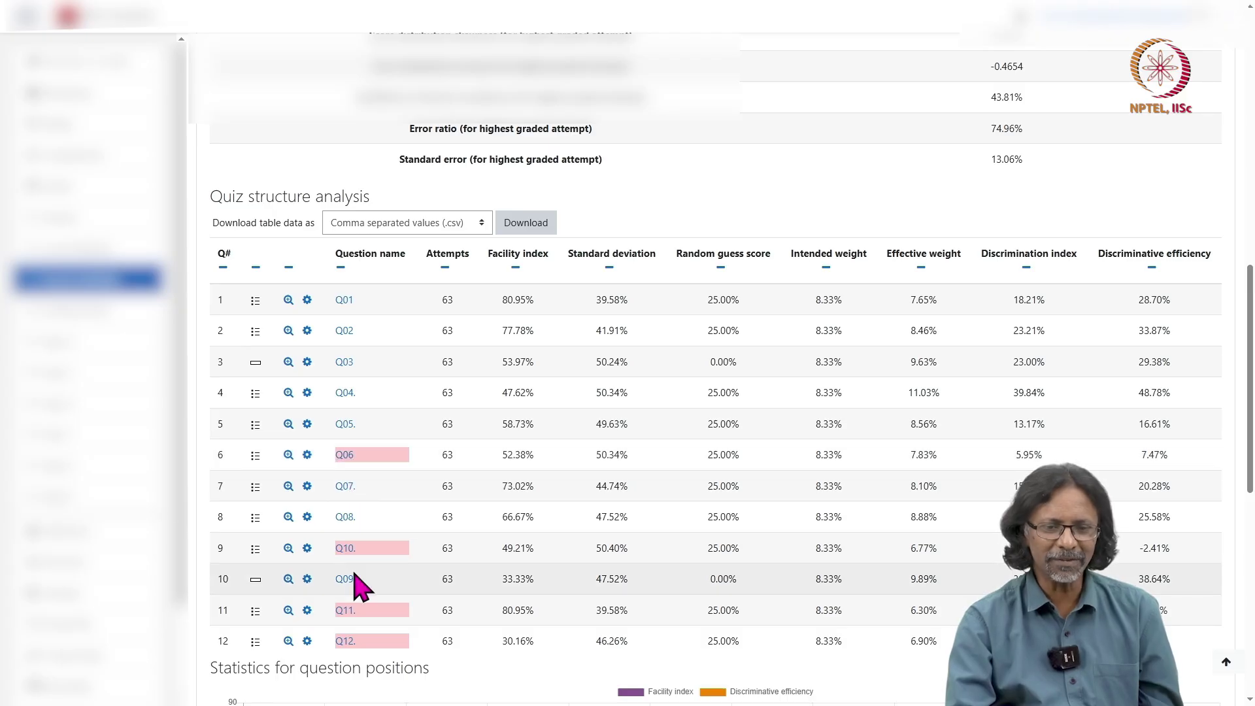
{"action": "scroll", "coordinate": [359, 580], "scroll_direction": "down", "scroll_amount": 2}
{"action": "scroll", "coordinate": [357, 580], "scroll_direction": "down", "scroll_amount": 1}
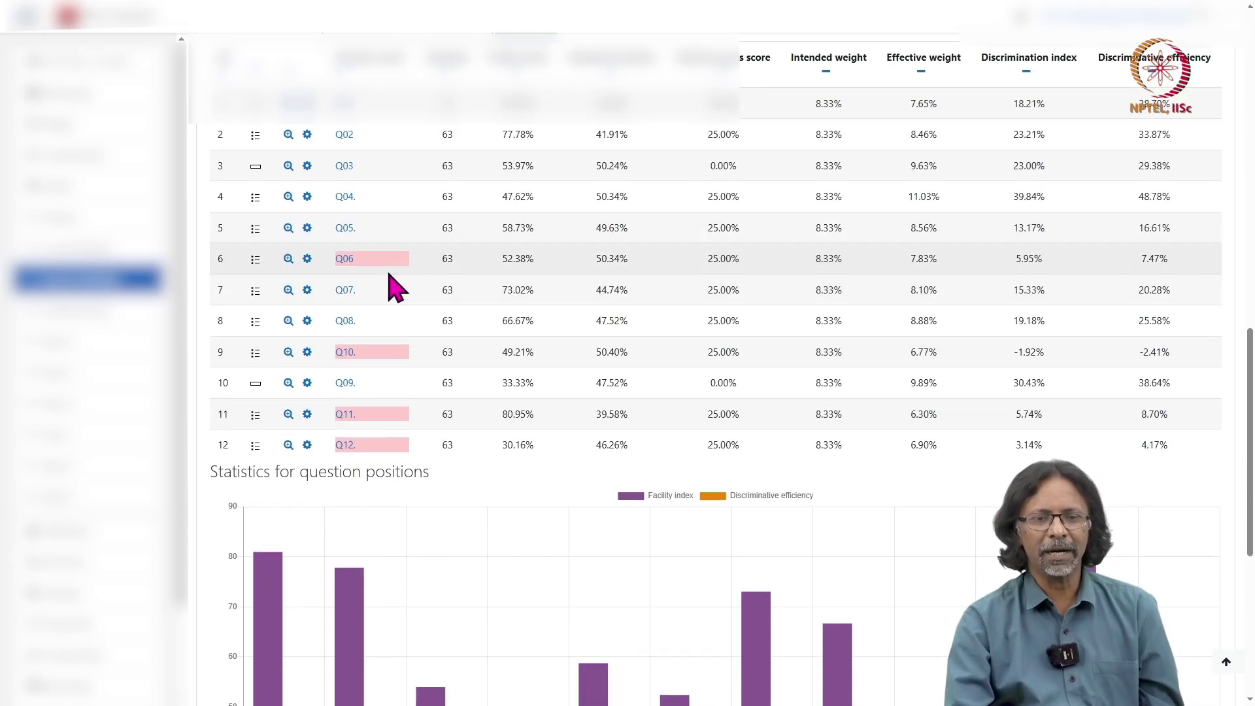
{"action": "scroll", "coordinate": [737, 412], "scroll_direction": "up", "scroll_amount": 3}
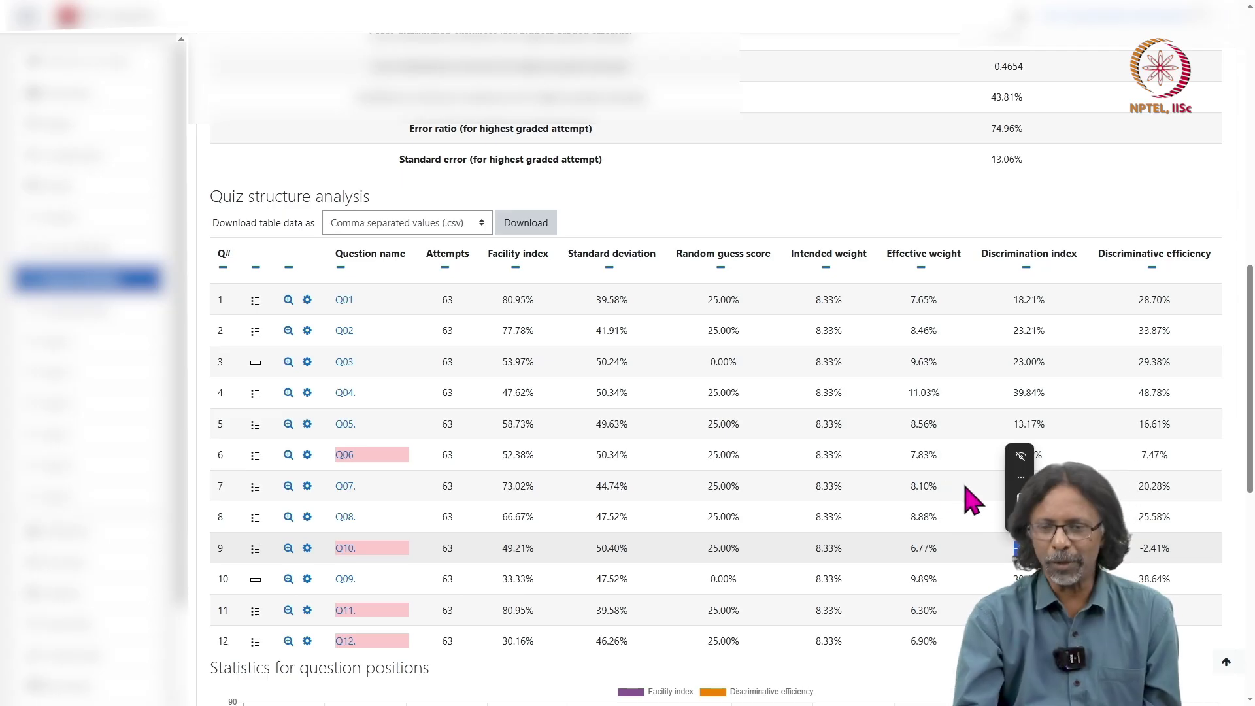
{"action": "scroll", "coordinate": [637, 595], "scroll_direction": "down", "scroll_amount": 2}
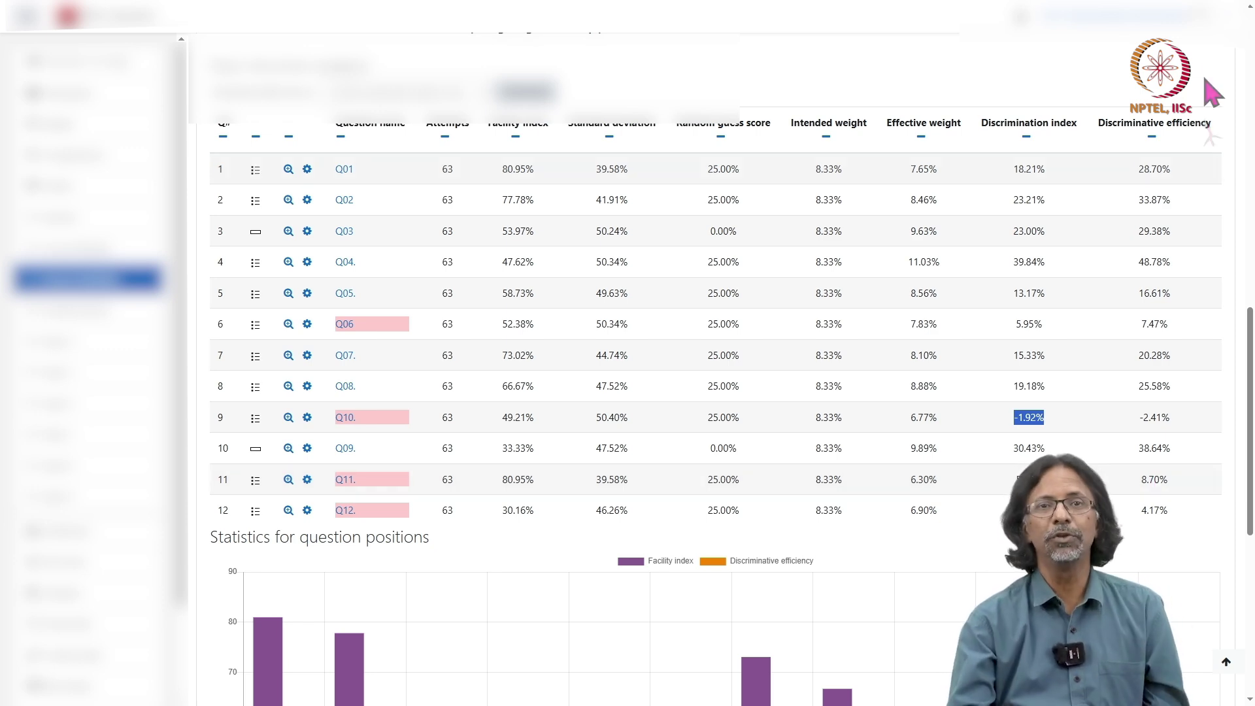
Return from the statistics report to the Quiz1 page and open the quiz's settings form.
{"action": "scroll", "coordinate": [991, 366], "scroll_direction": "up", "scroll_amount": 5}
{"action": "scroll", "coordinate": [987, 385], "scroll_direction": "up", "scroll_amount": 10}
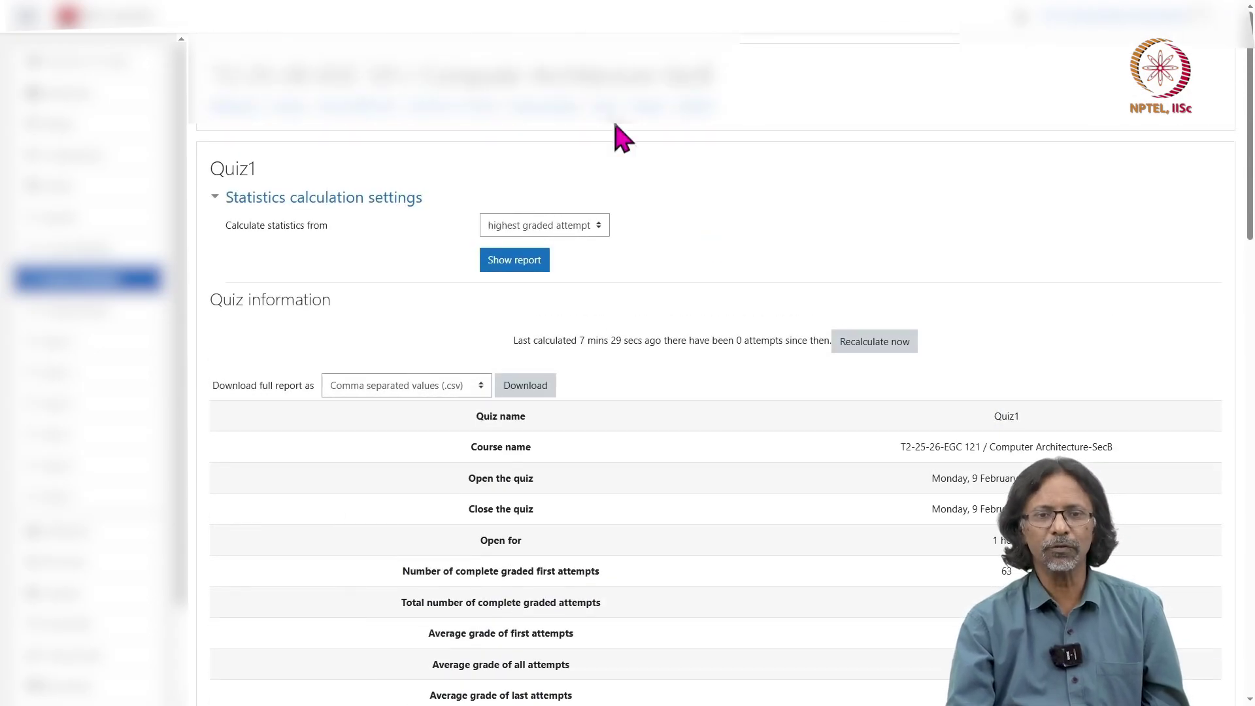
{"action": "left_click", "coordinate": [608, 111]}
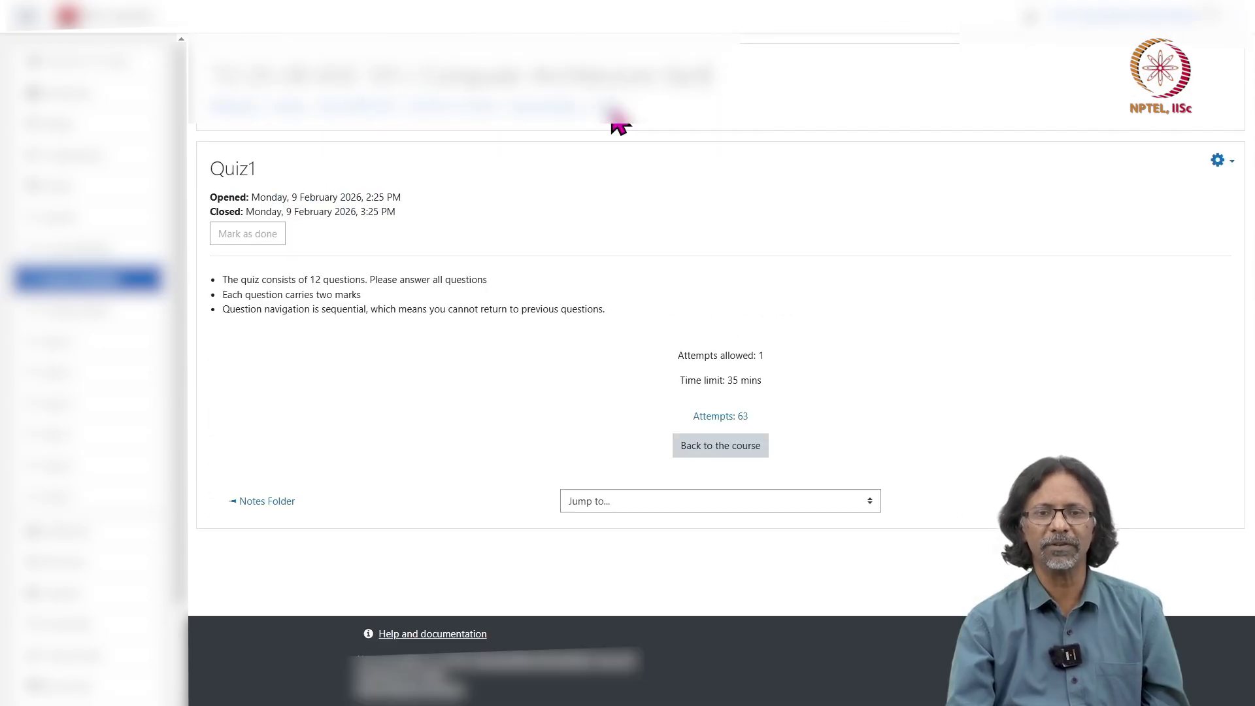
{"action": "left_click", "coordinate": [1218, 161]}
{"action": "left_click", "coordinate": [1202, 186]}
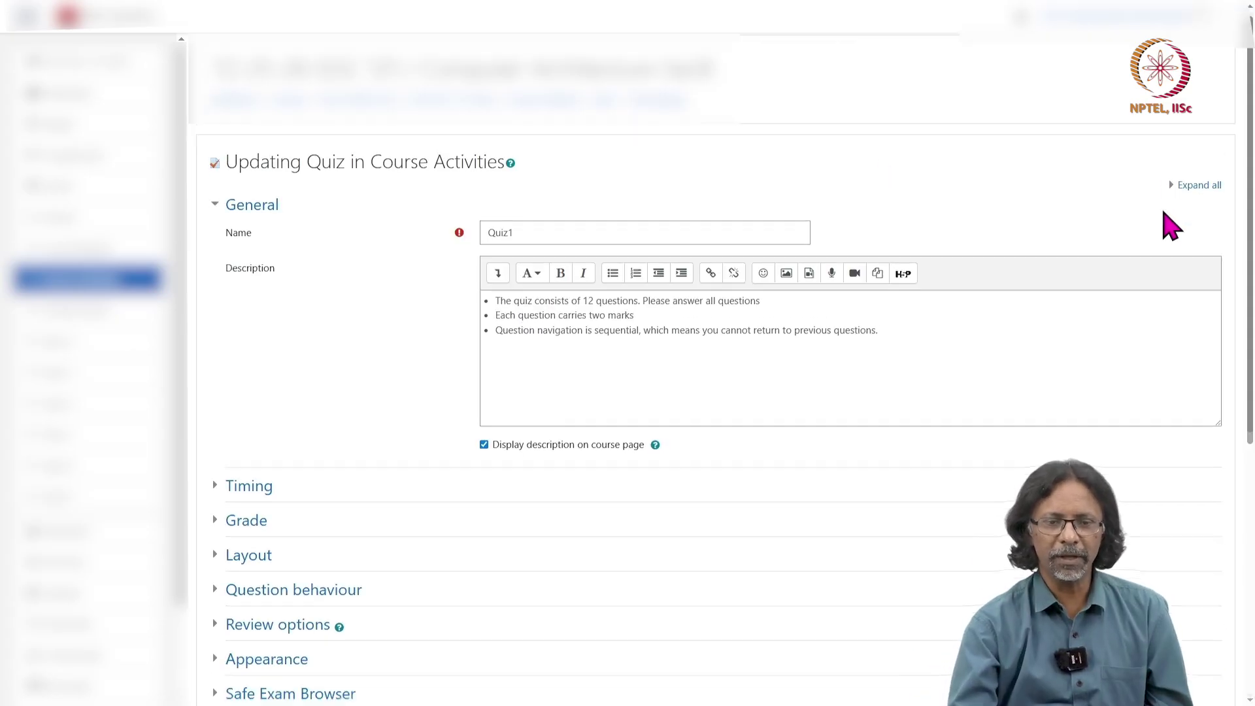
Look over the quiz's setting sections from Timing to Competencies and leave the form without saving.
{"action": "scroll", "coordinate": [1169, 225], "scroll_direction": "down", "scroll_amount": 5}
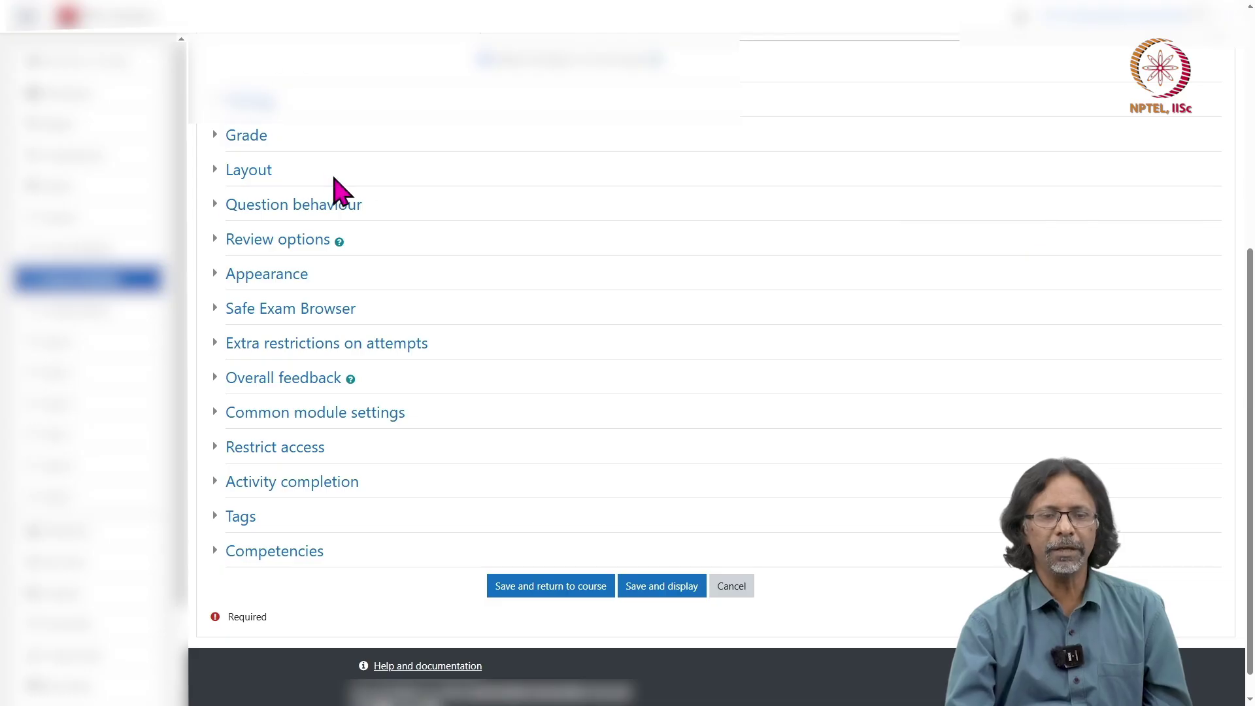
{"action": "scroll", "coordinate": [341, 192], "scroll_direction": "up", "scroll_amount": 1}
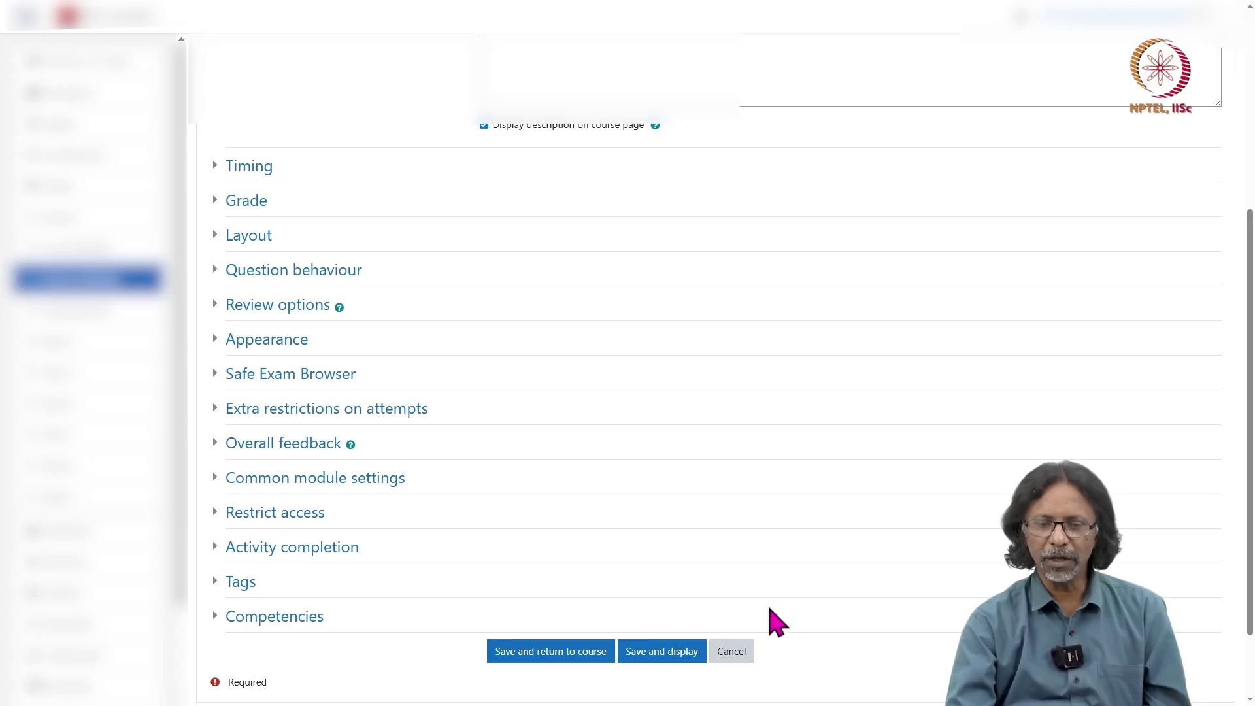
{"action": "left_click", "coordinate": [737, 654]}
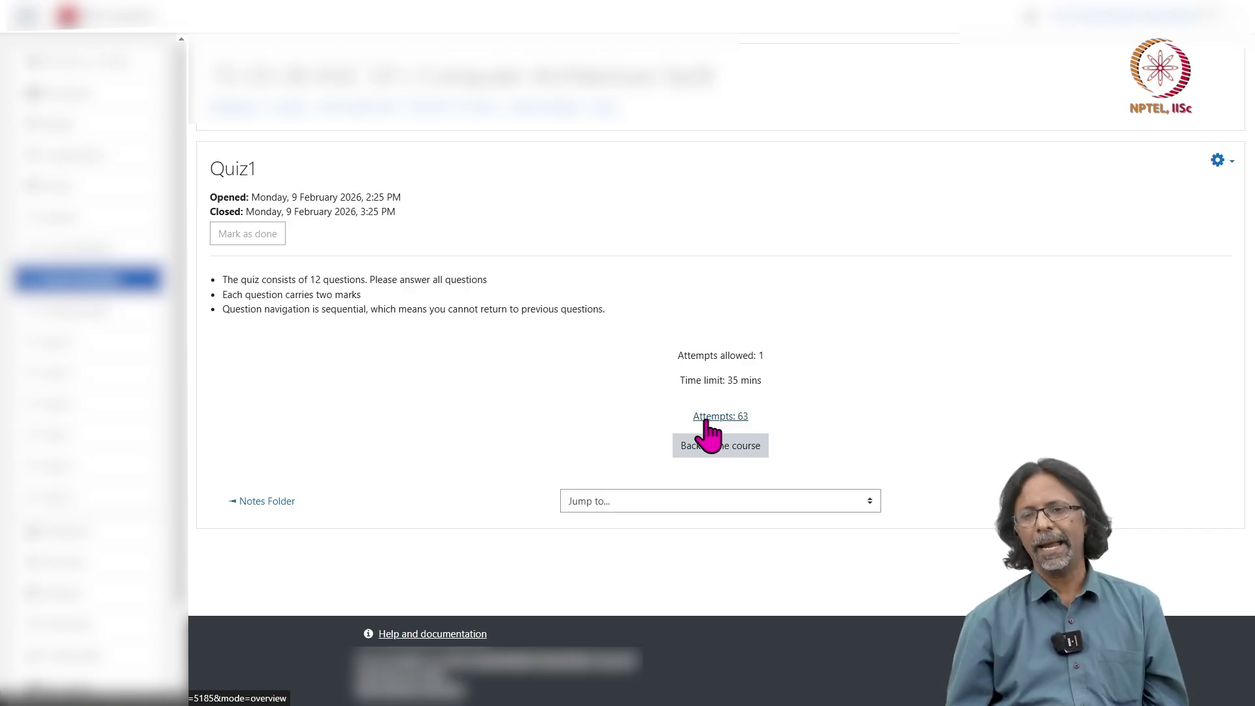
{"action": "left_click", "coordinate": [1219, 160]}
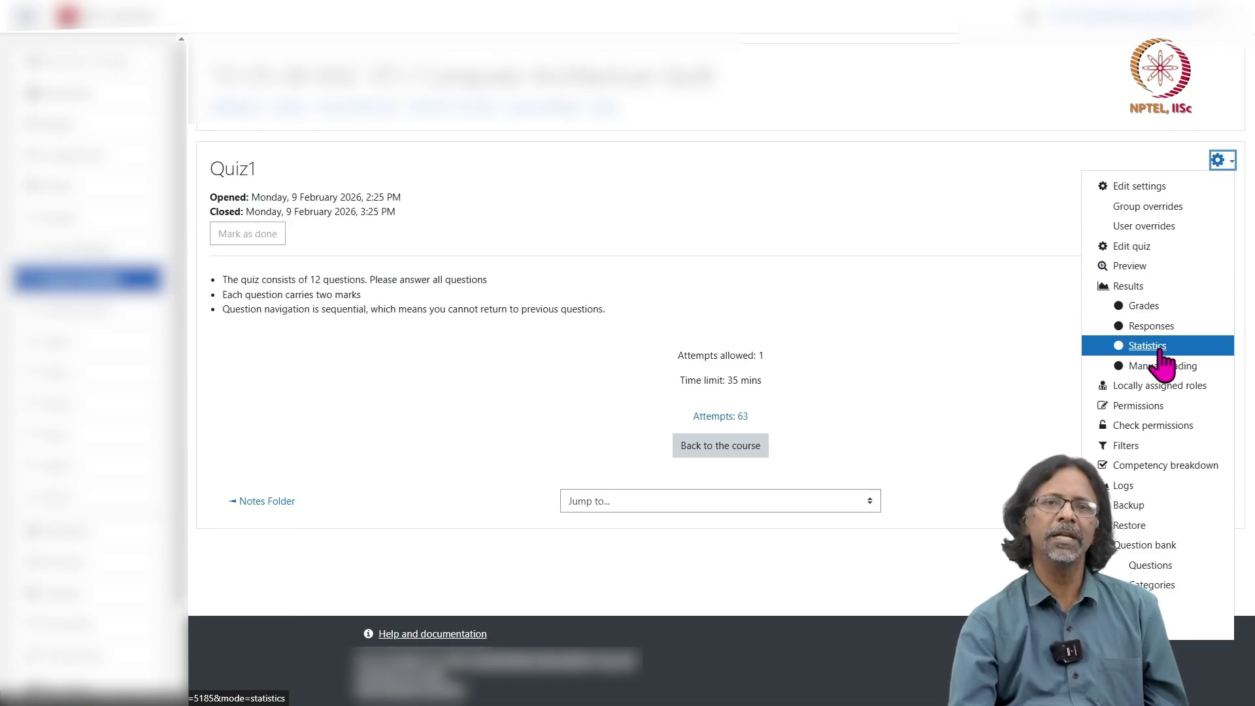
{"action": "left_click", "coordinate": [938, 335]}
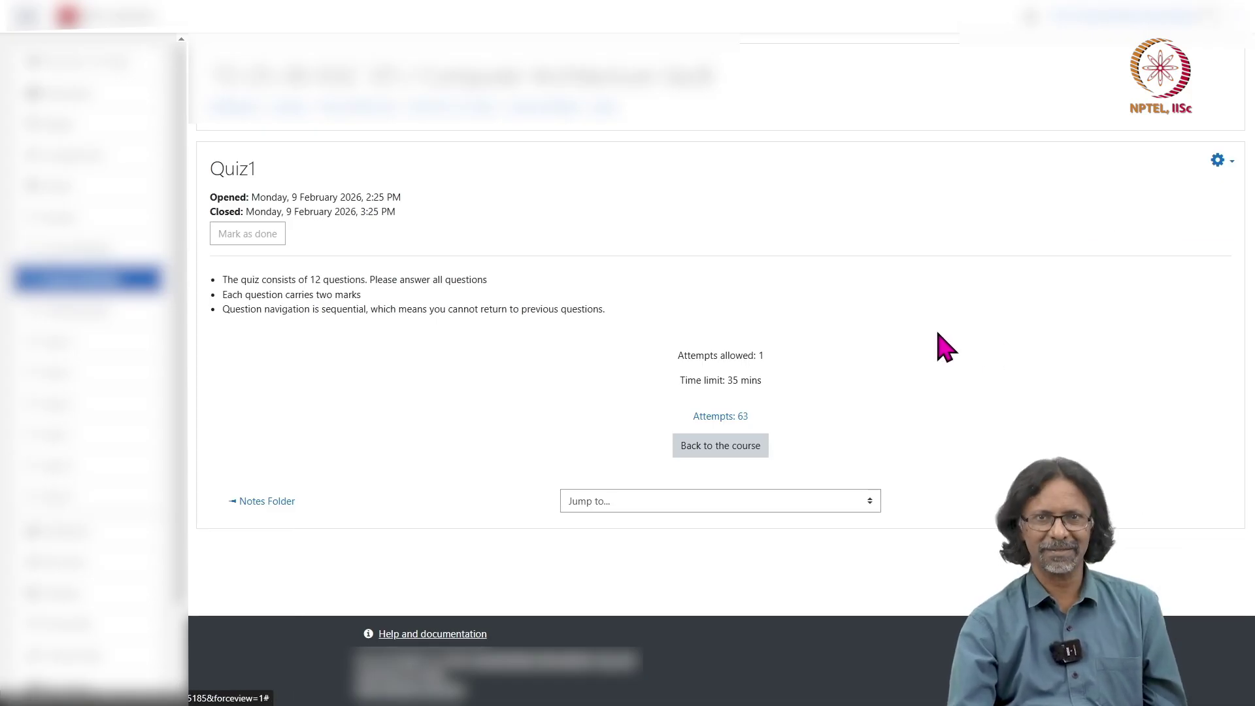